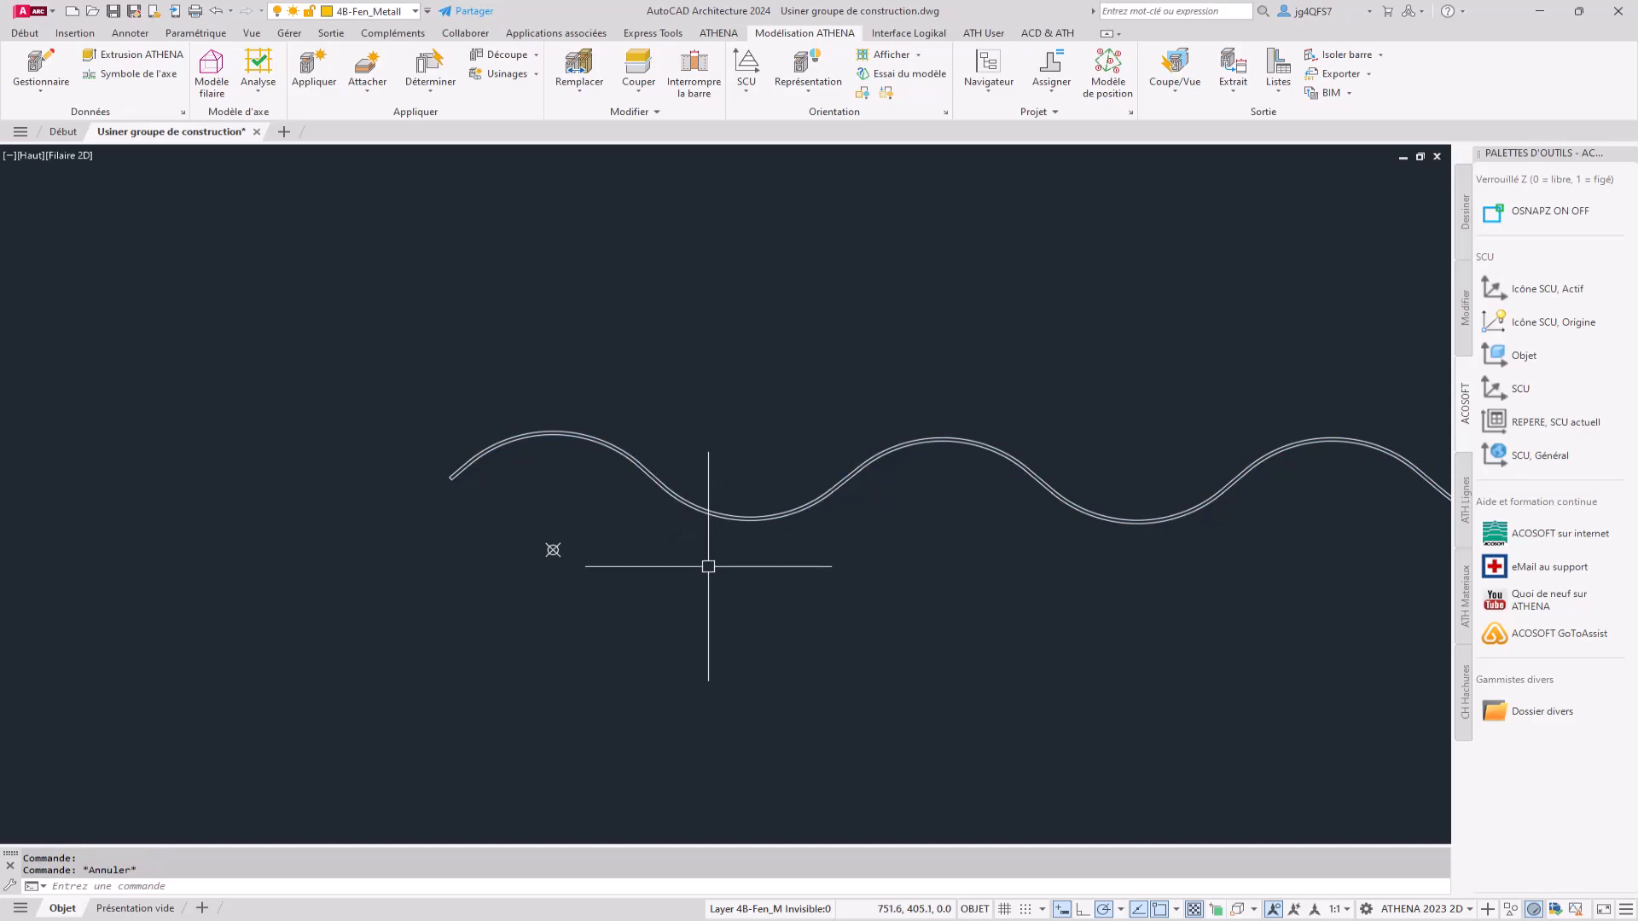
Add the wavy sheet profile as a bar-group component, using the marked point below its first crest as assembly and component base point.
left_click(49, 90)
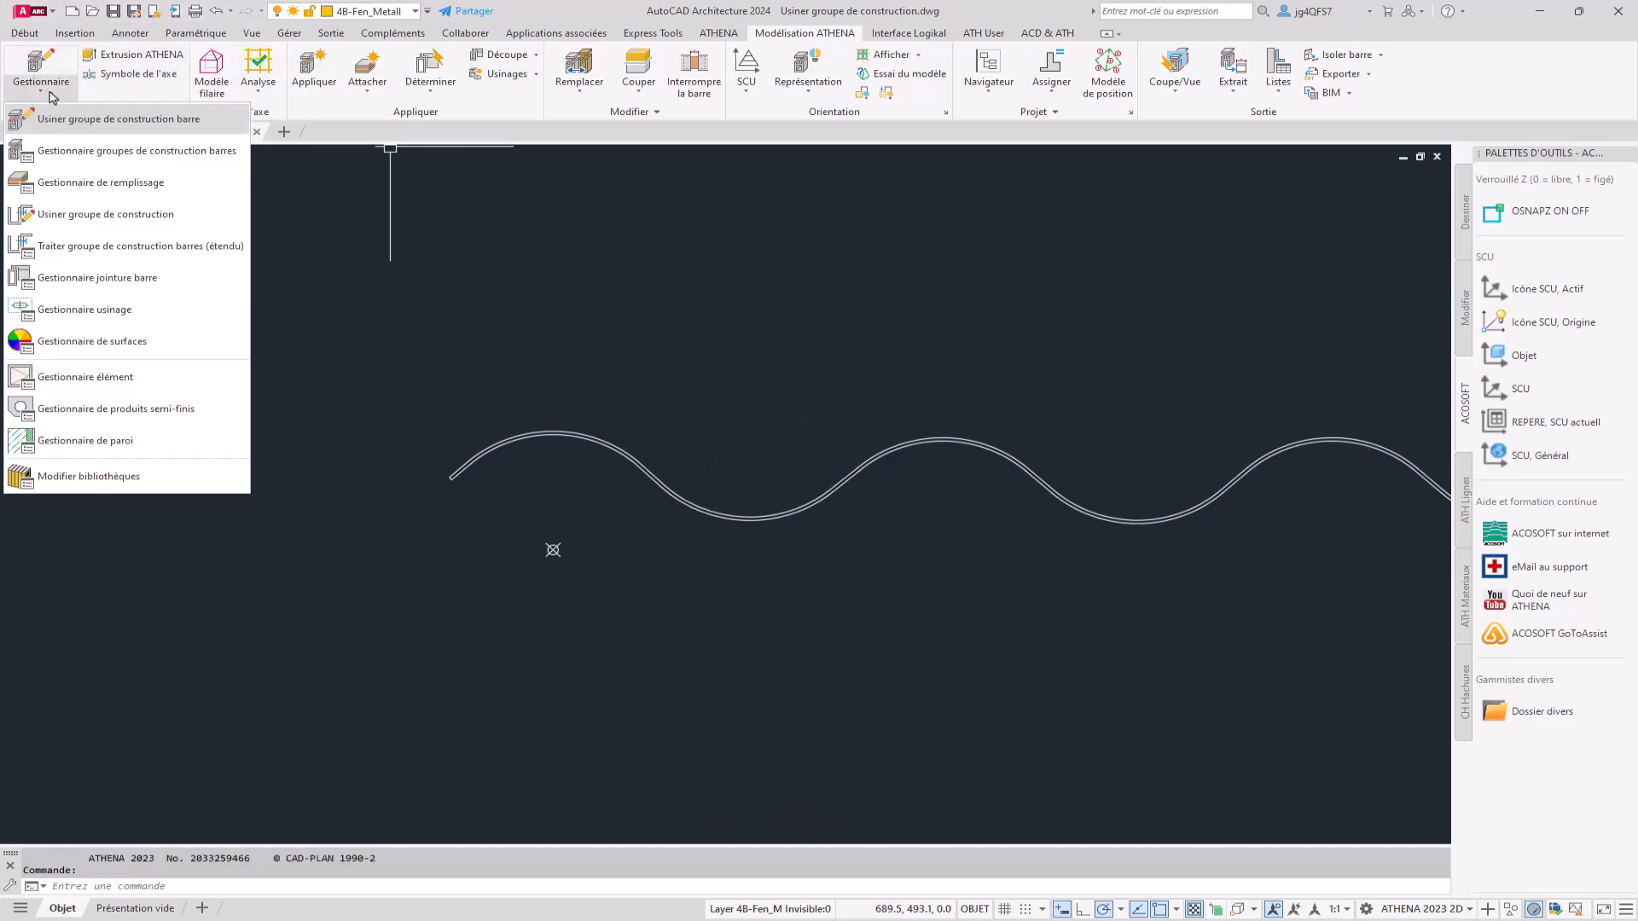
left_click(72, 133)
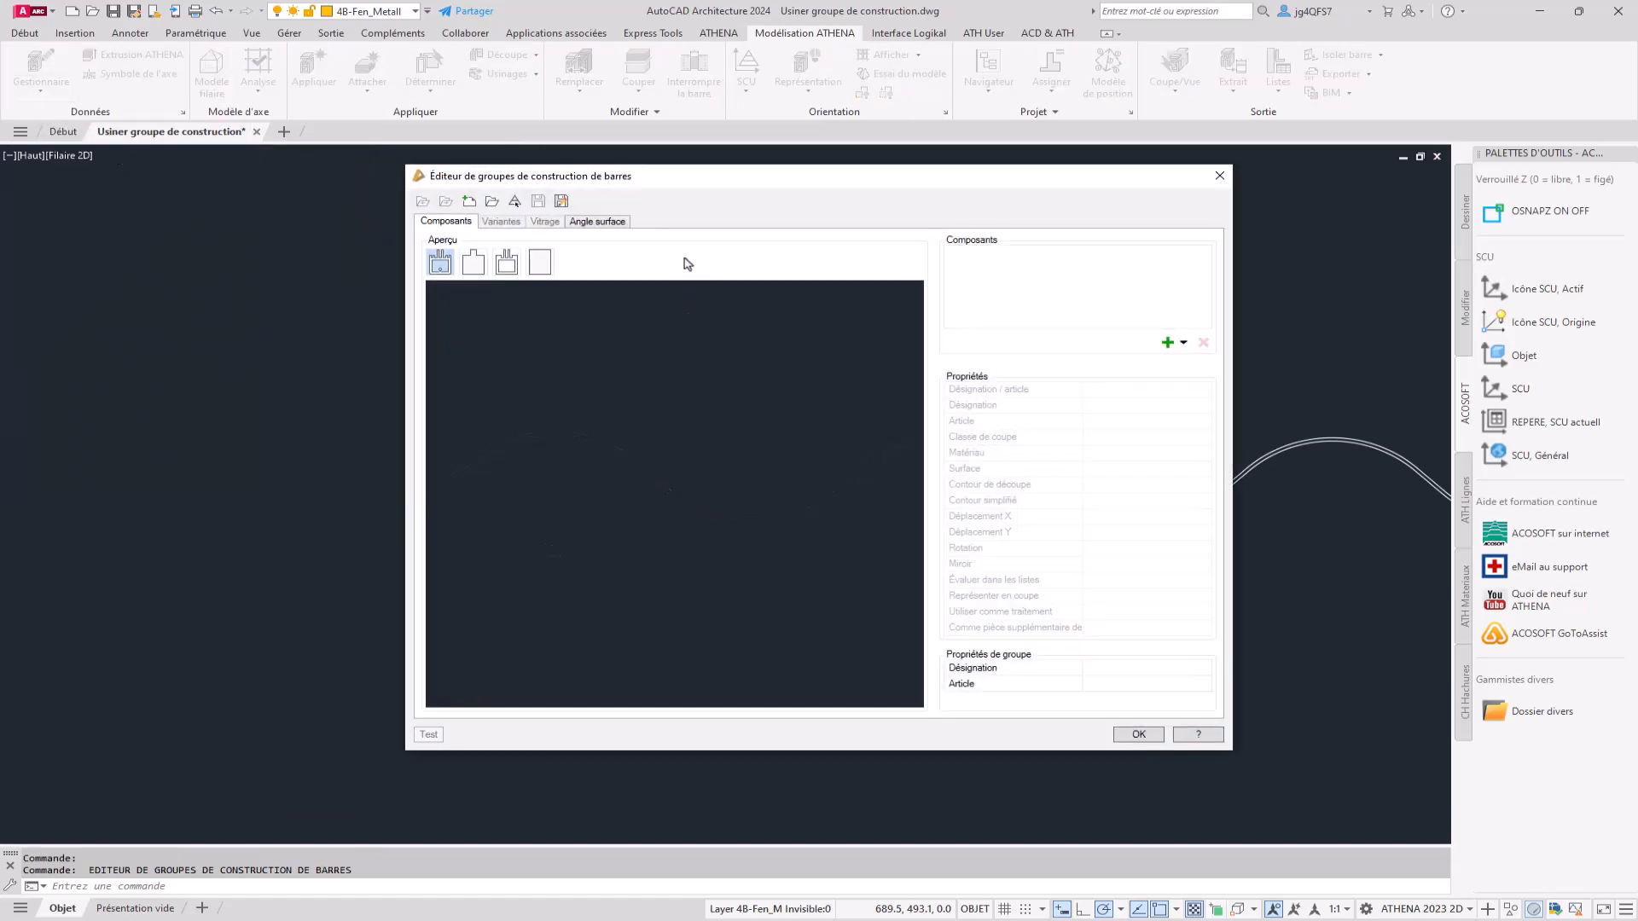
left_click(1168, 344)
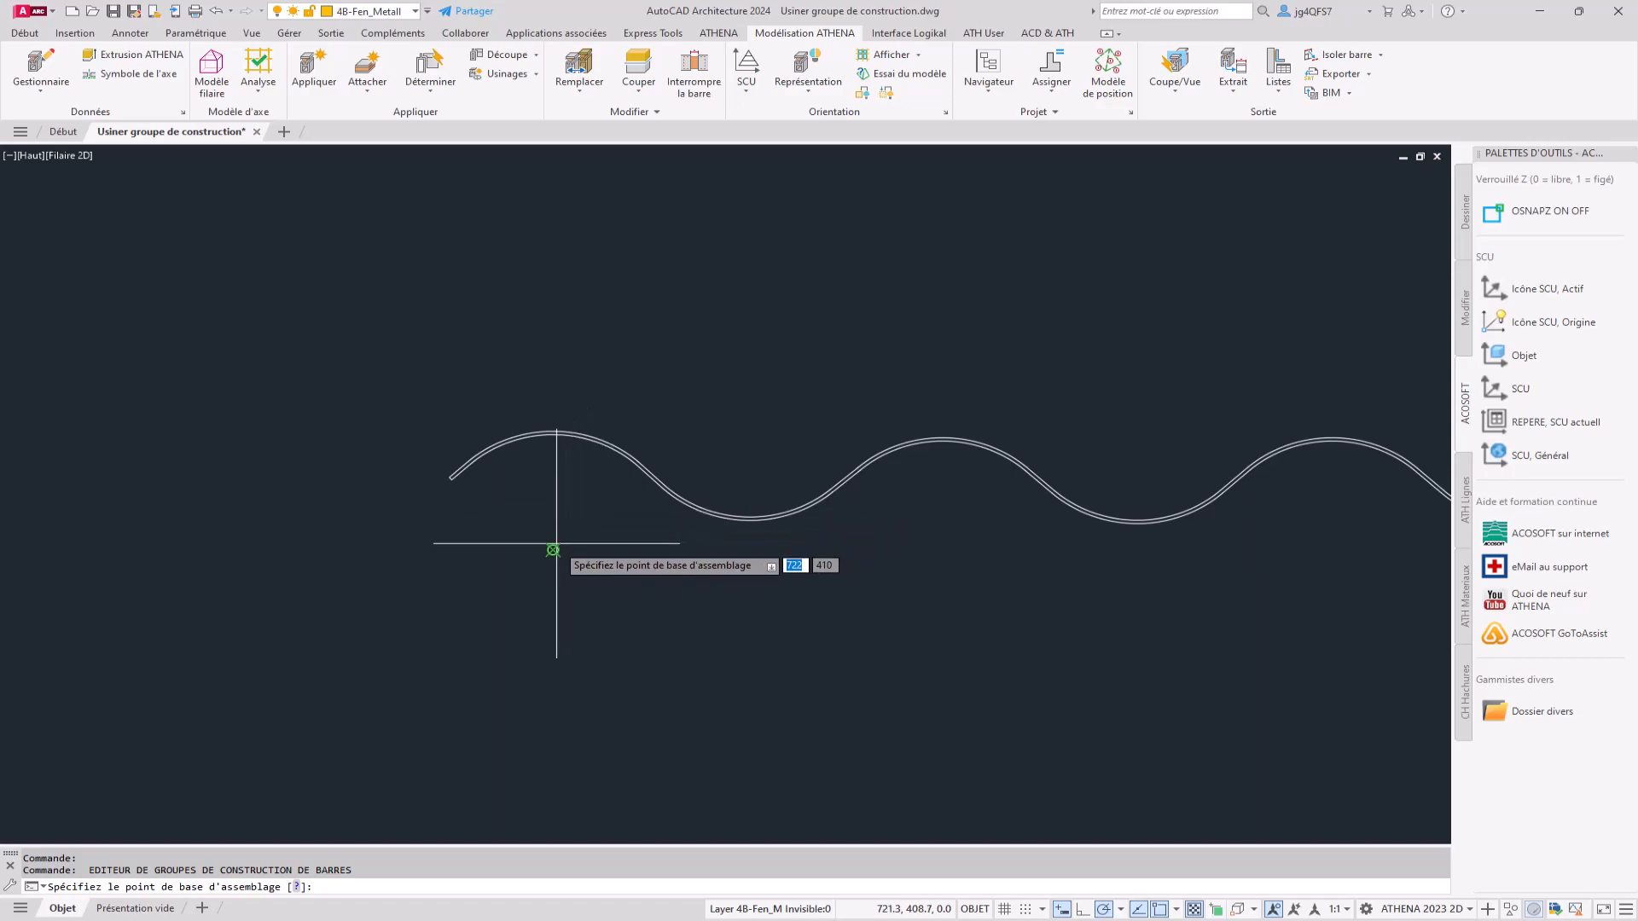
left_click(554, 550)
left_click(650, 465)
key("Return")
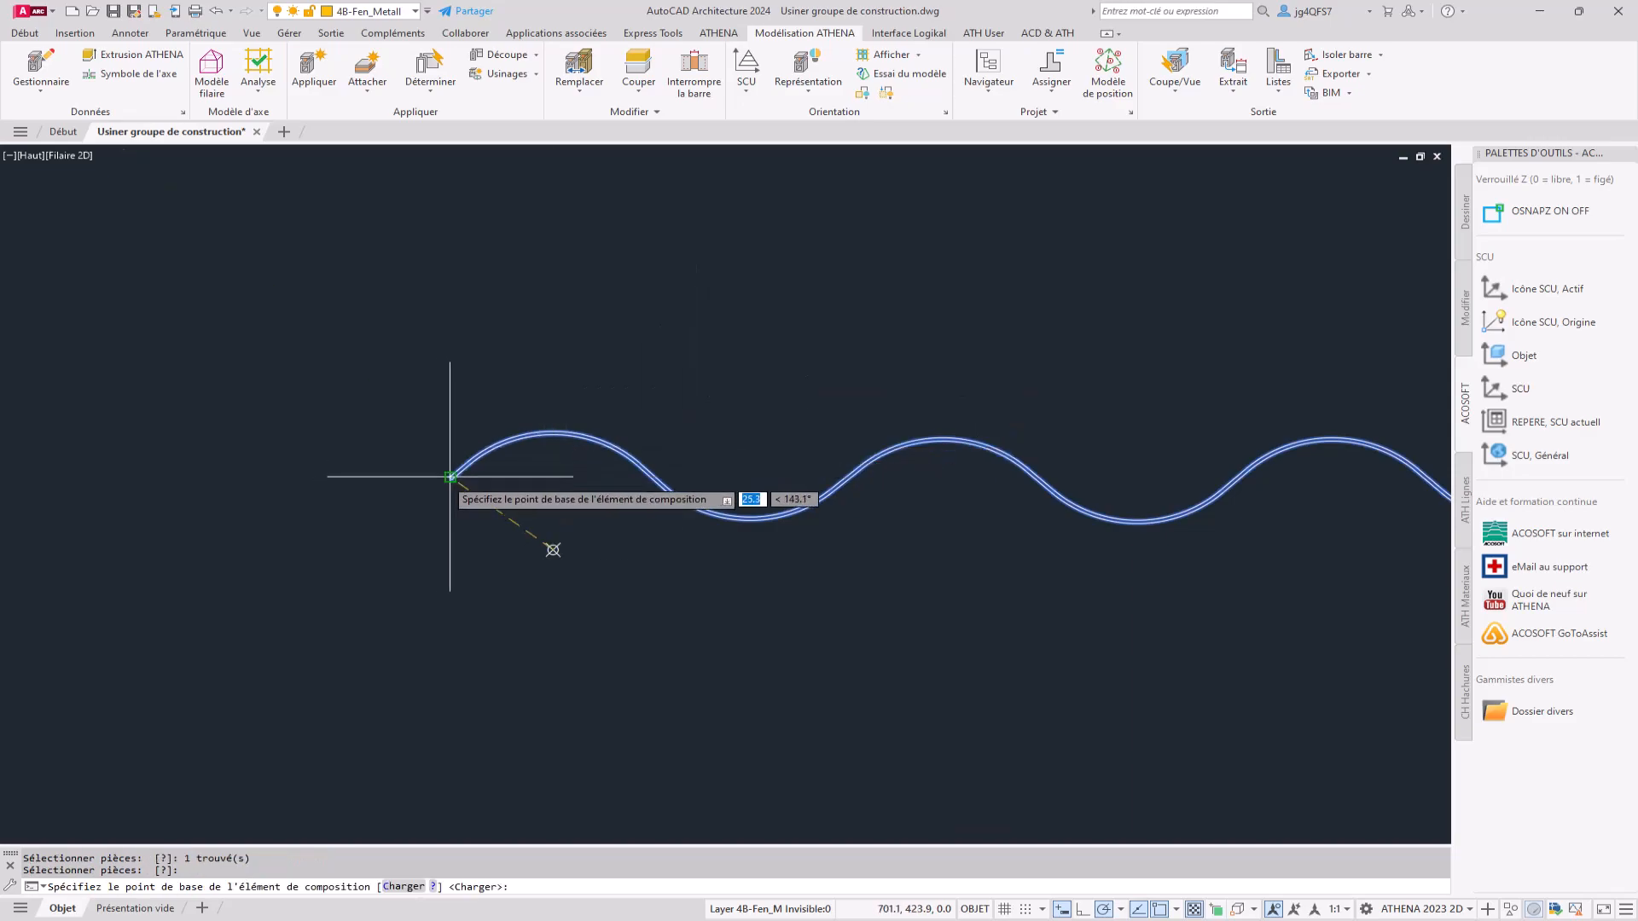
left_click(553, 548)
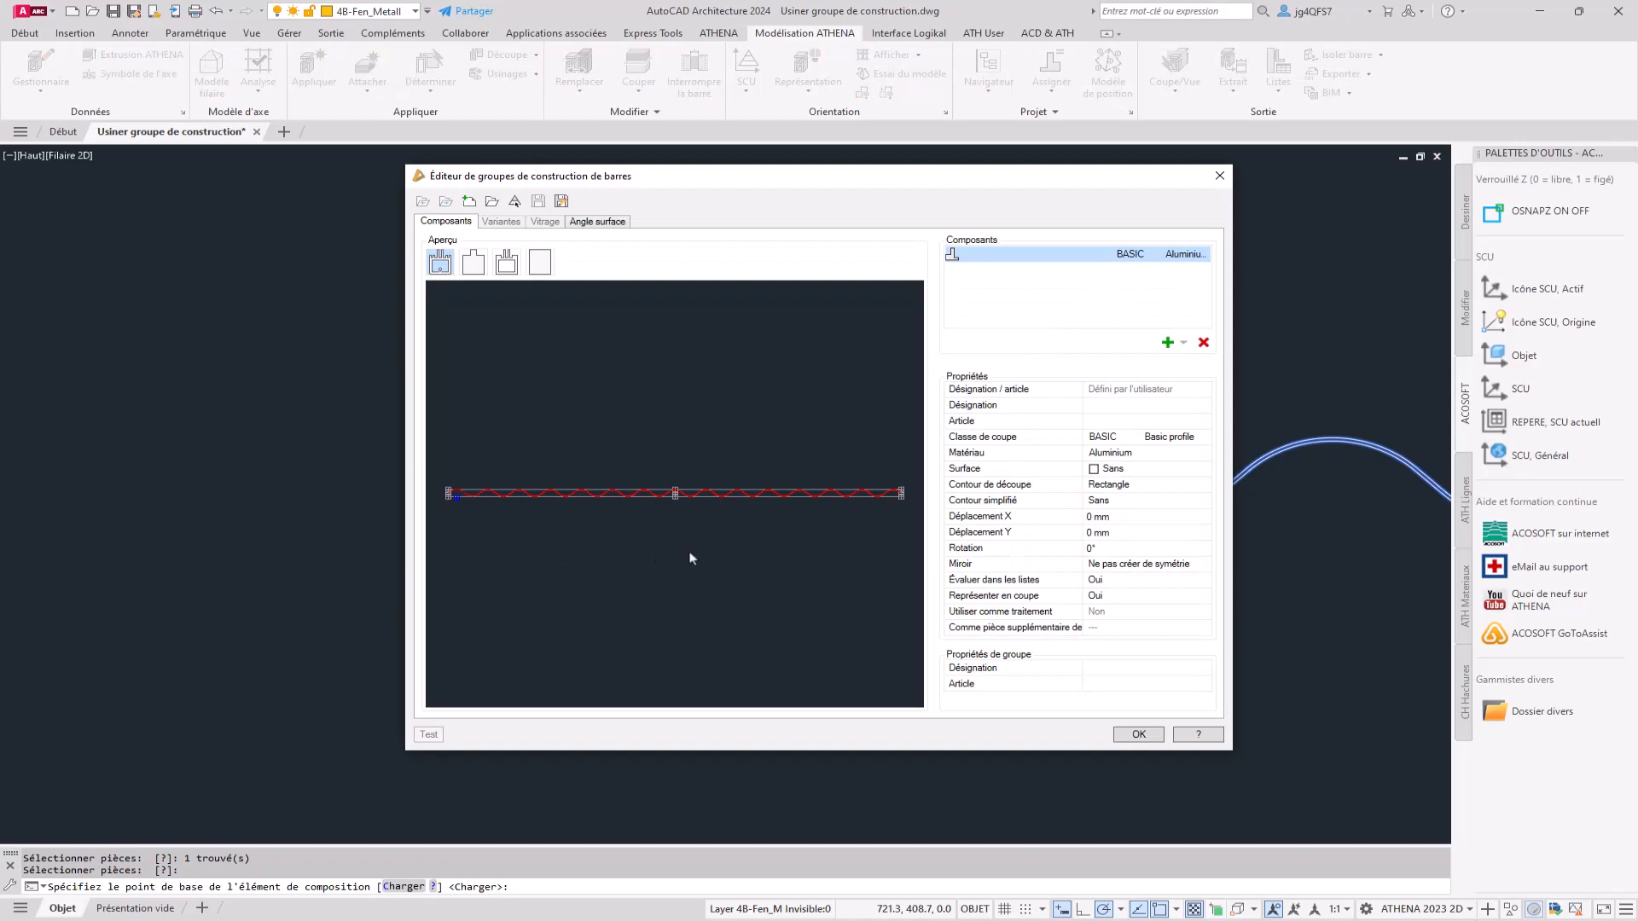
Set the component's designation to Profil Montana, its article to T01 and its material to Acier.
left_click(1101, 408)
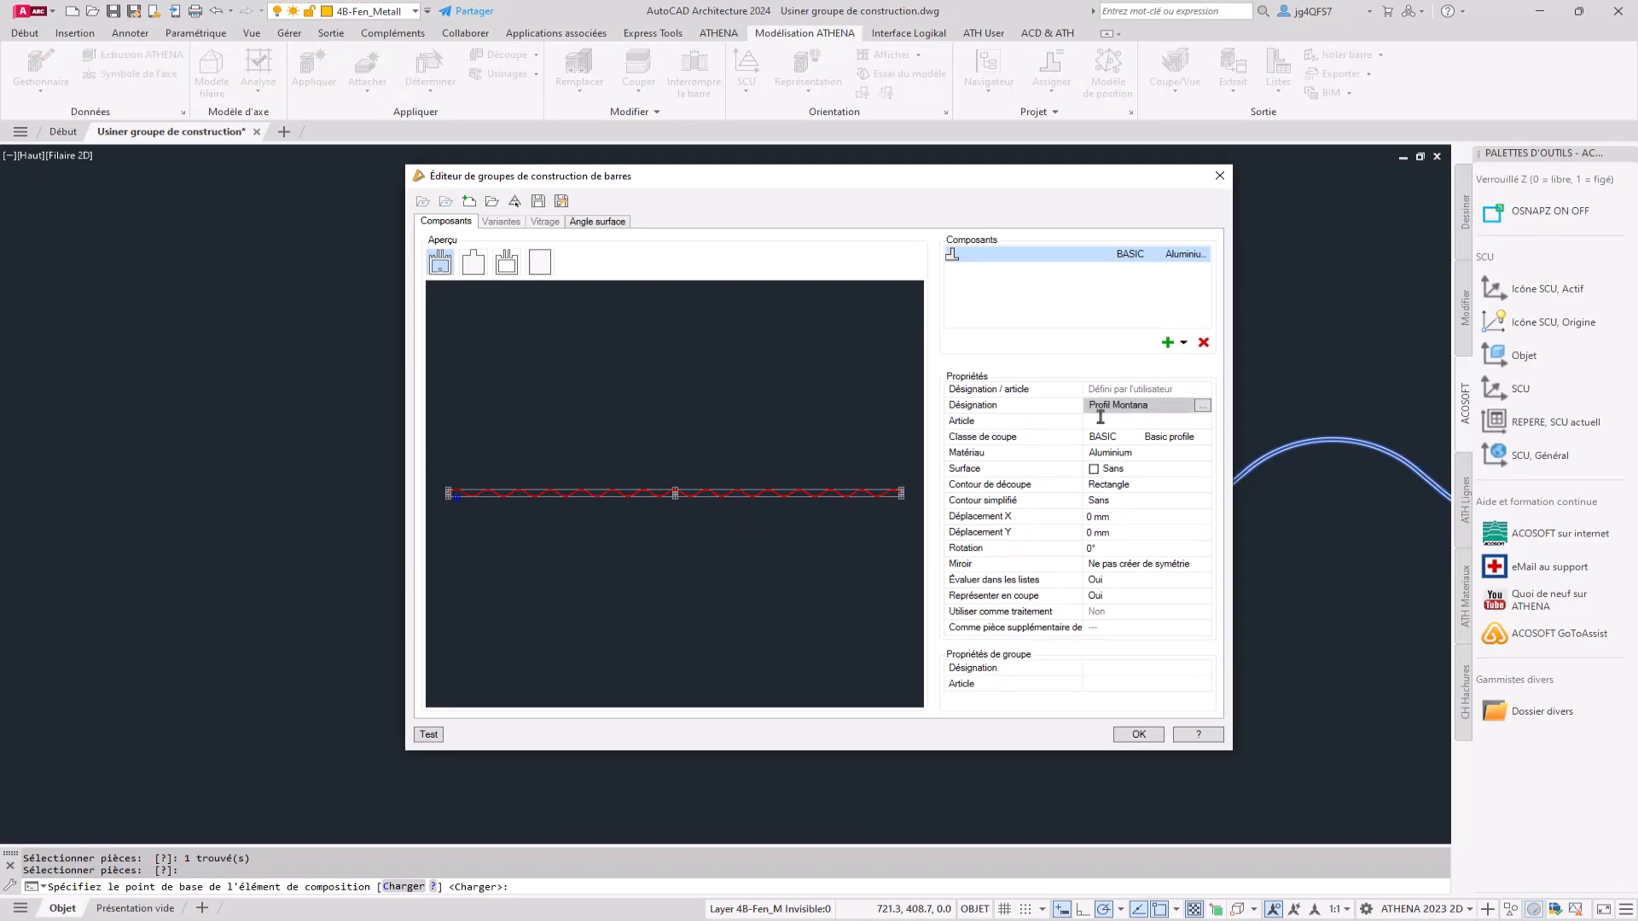
left_click(1101, 421)
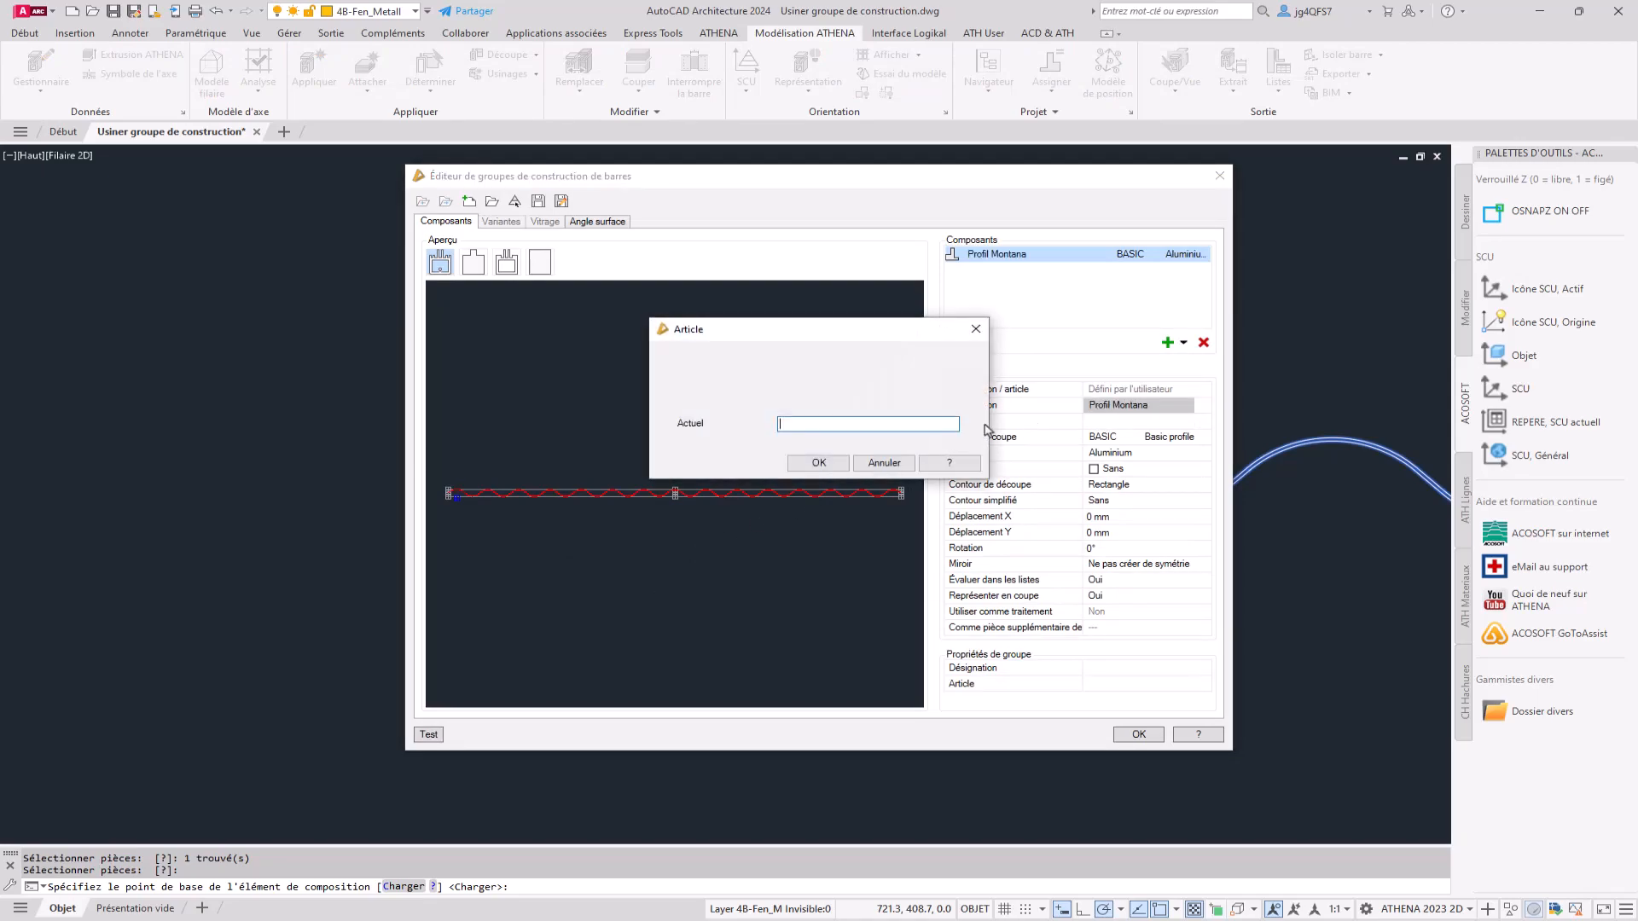
left_click(819, 462)
left_click(1202, 453)
left_click(783, 416)
left_click(759, 673)
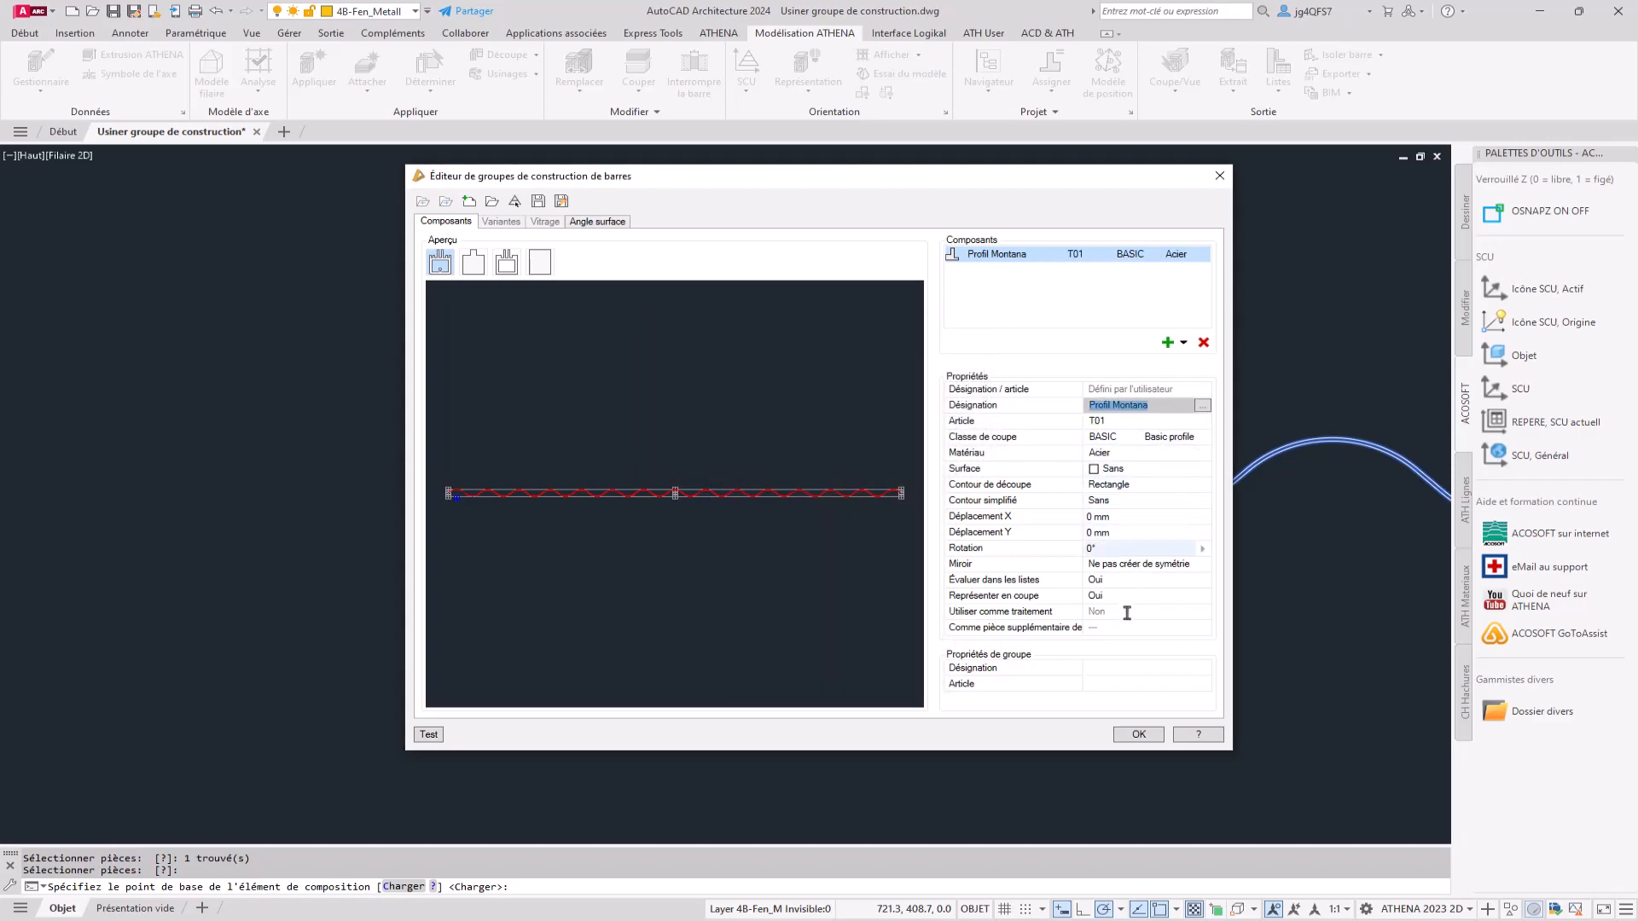
Set the group's designation to Grp Montana and its article to T01.
left_click(1147, 668)
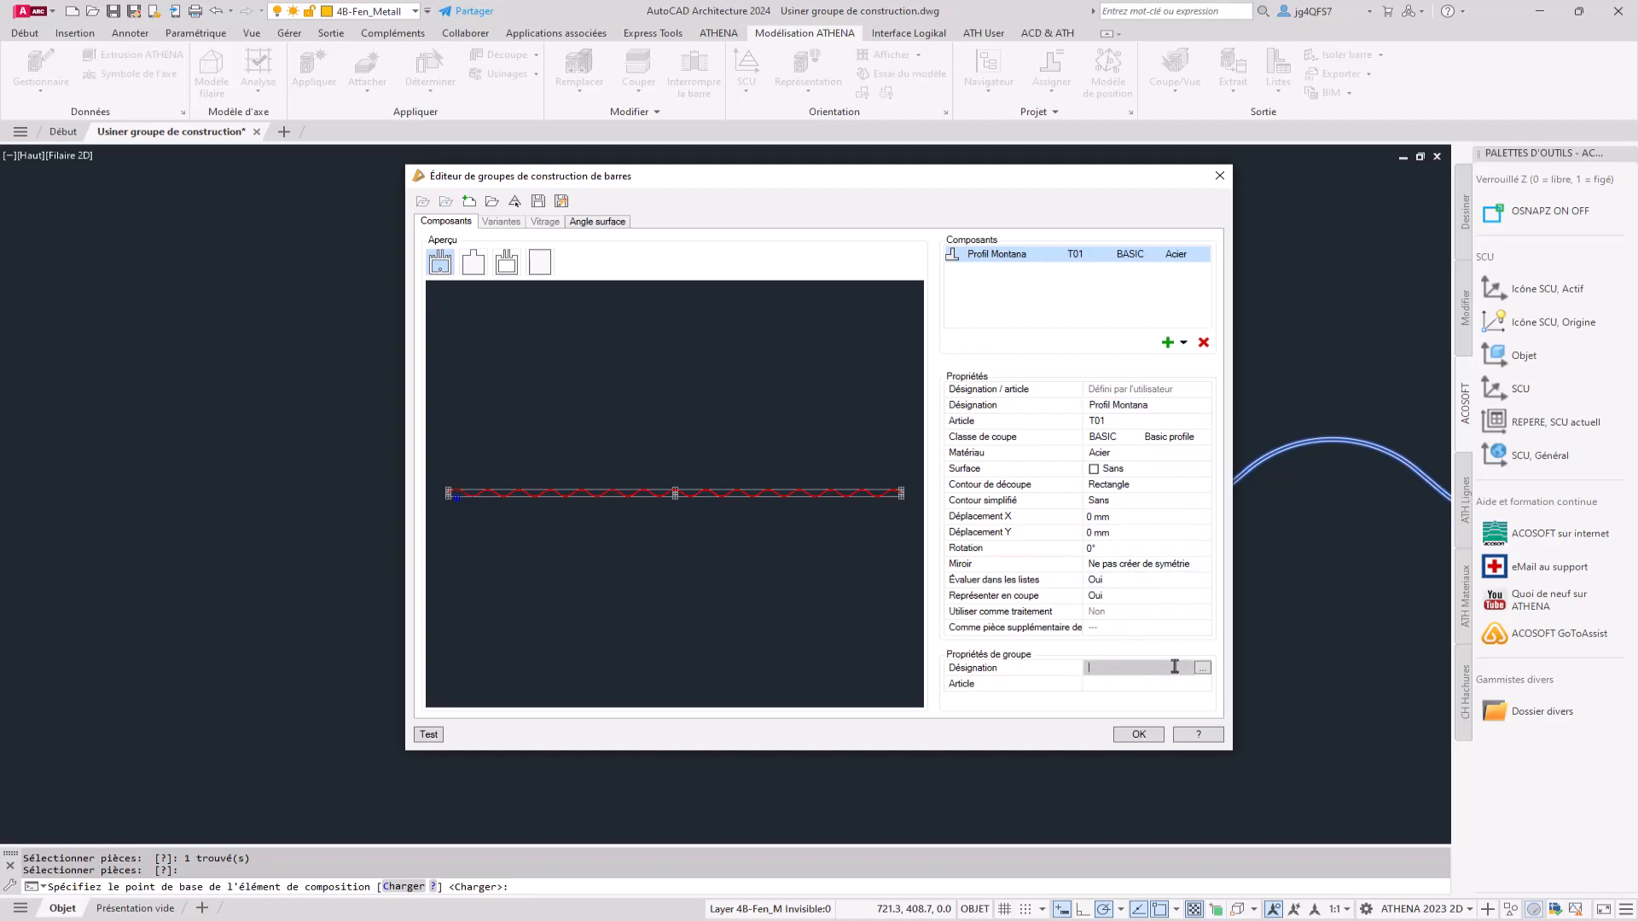
left_click(1109, 684)
left_click(950, 452)
left_click(820, 486)
Save the bar group in CAD_PLAN\ATHENA under the name Profil Avant toit 01 and close the editor.
left_click(541, 202)
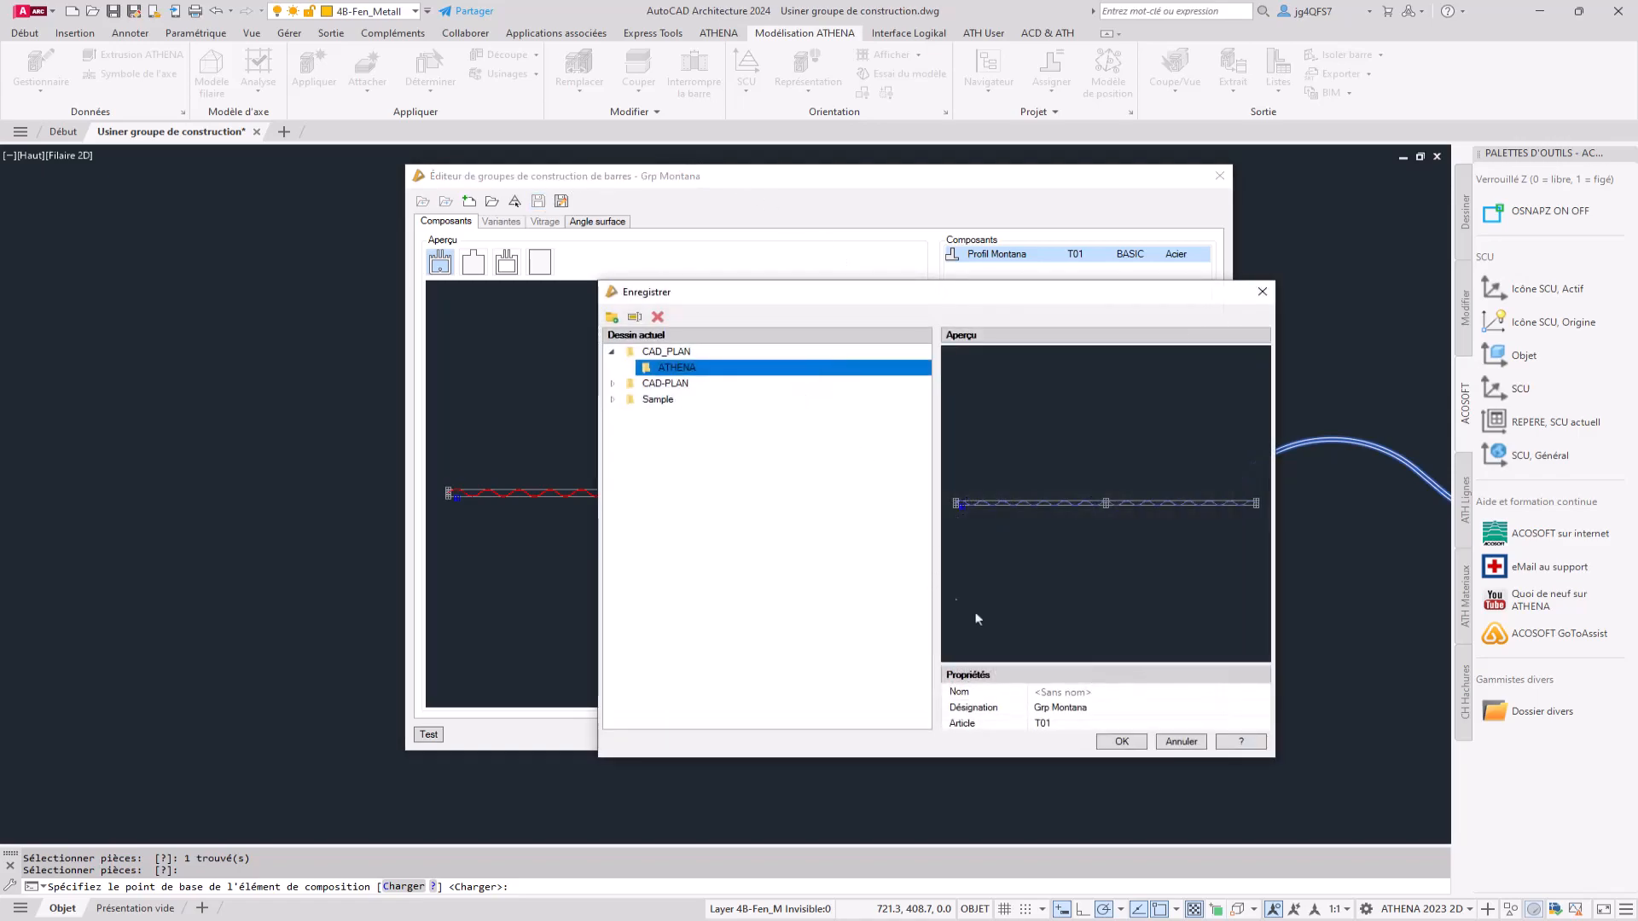
left_click(1073, 691)
type("Profil Avant toit 01")
left_click(1122, 741)
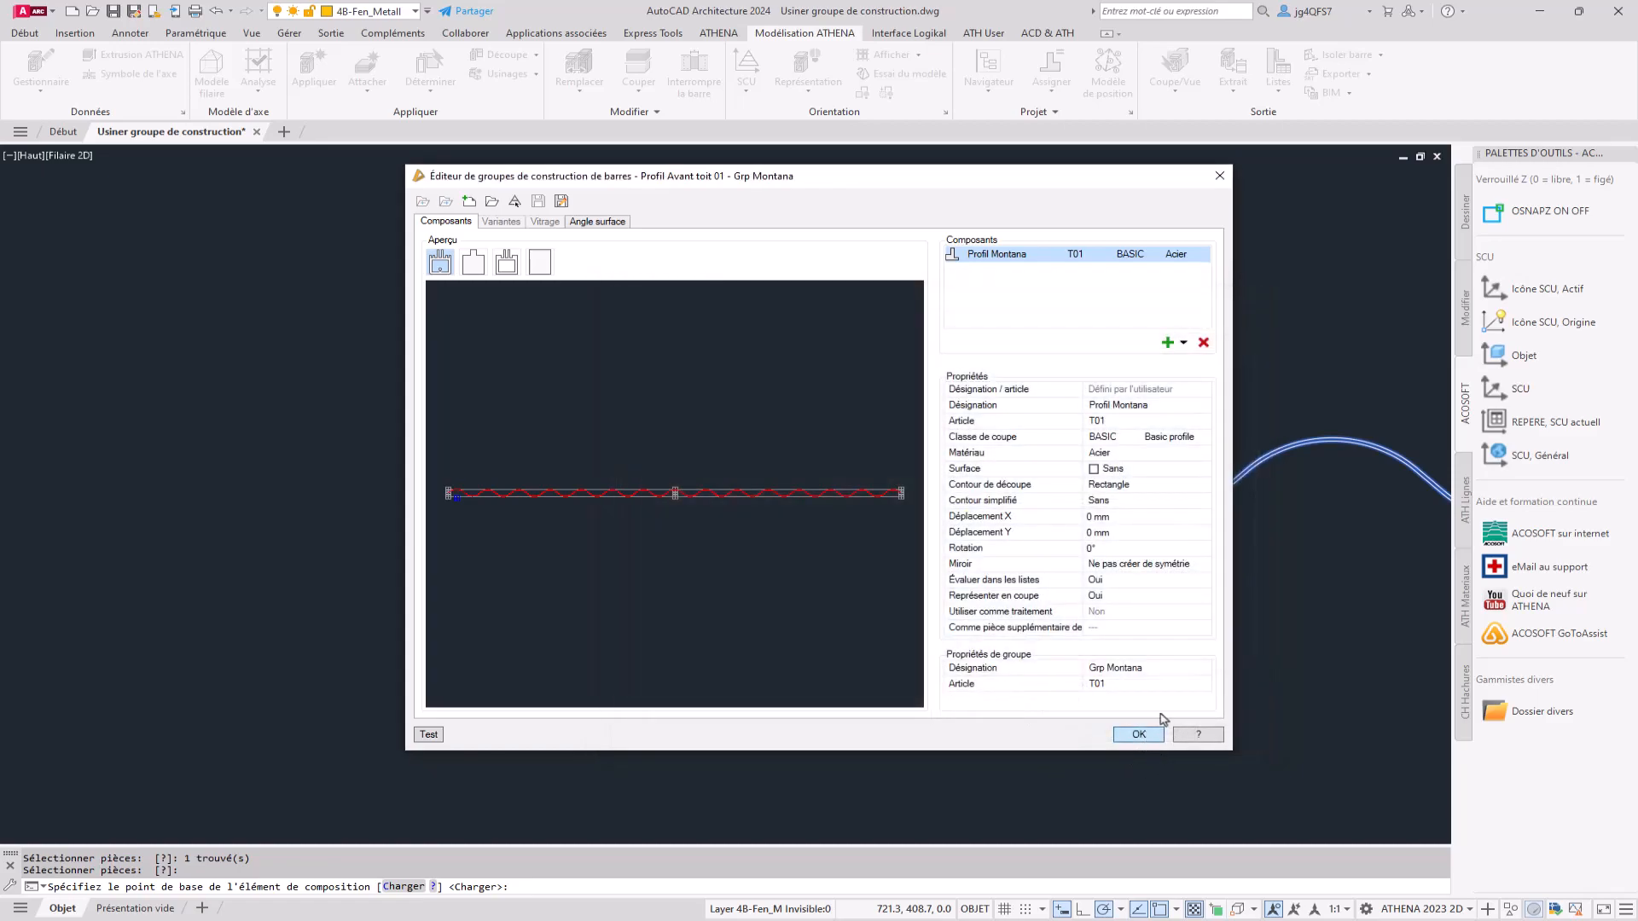
left_click(1154, 732)
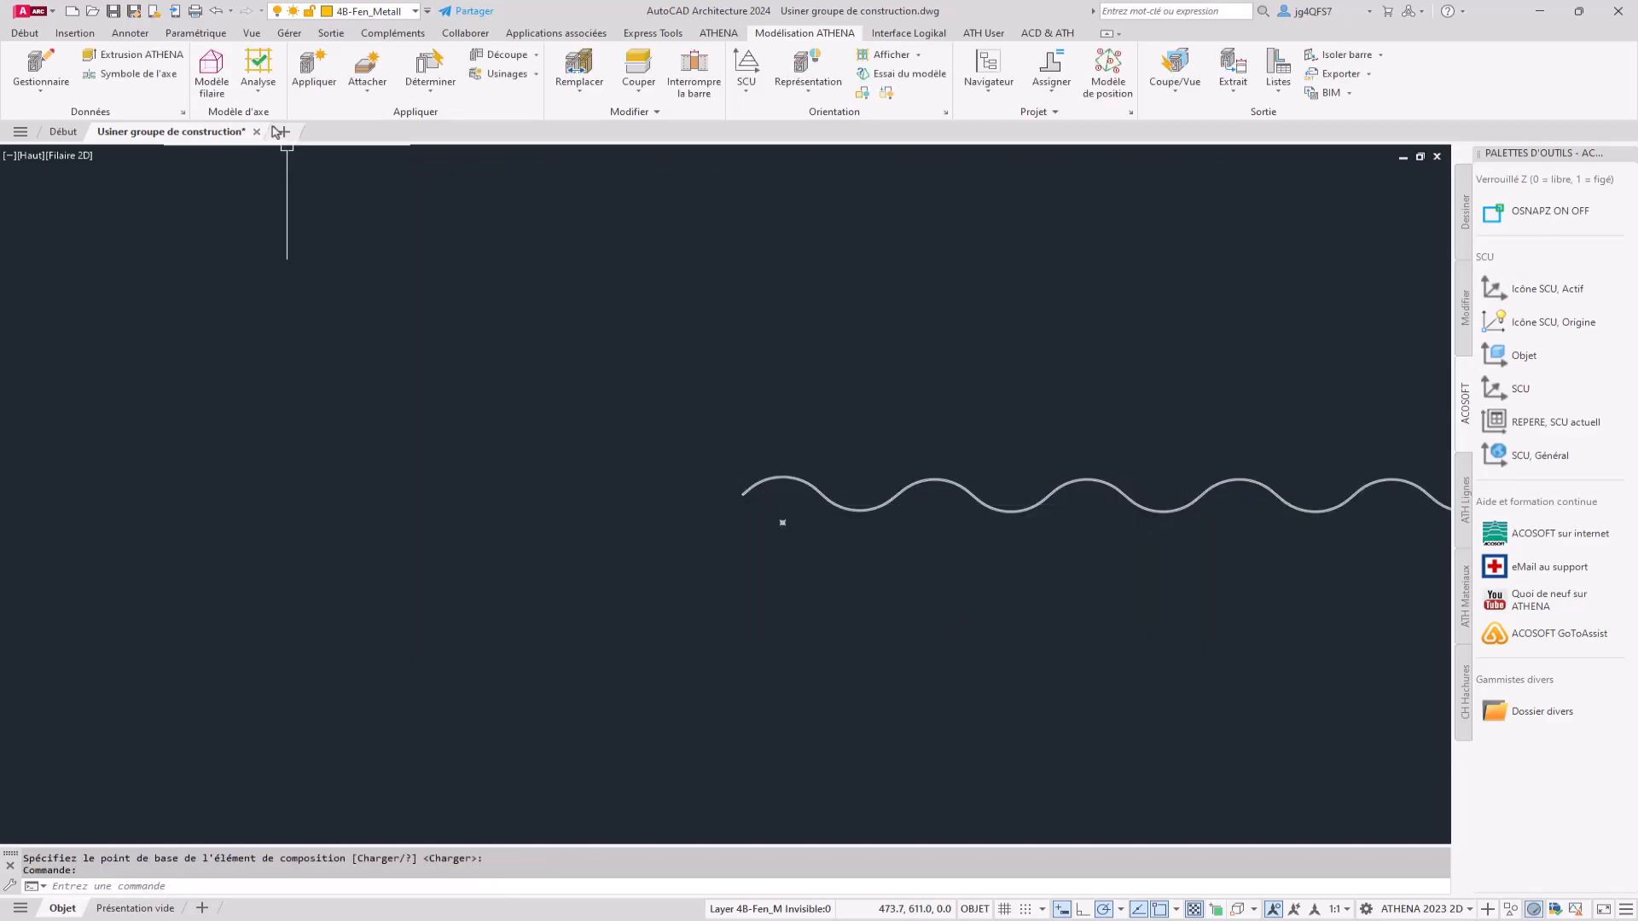
Switch the display to the Conceptuel visual style with the Isométrique orientée SO view.
left_click(70, 155)
left_click(86, 214)
left_click(31, 154)
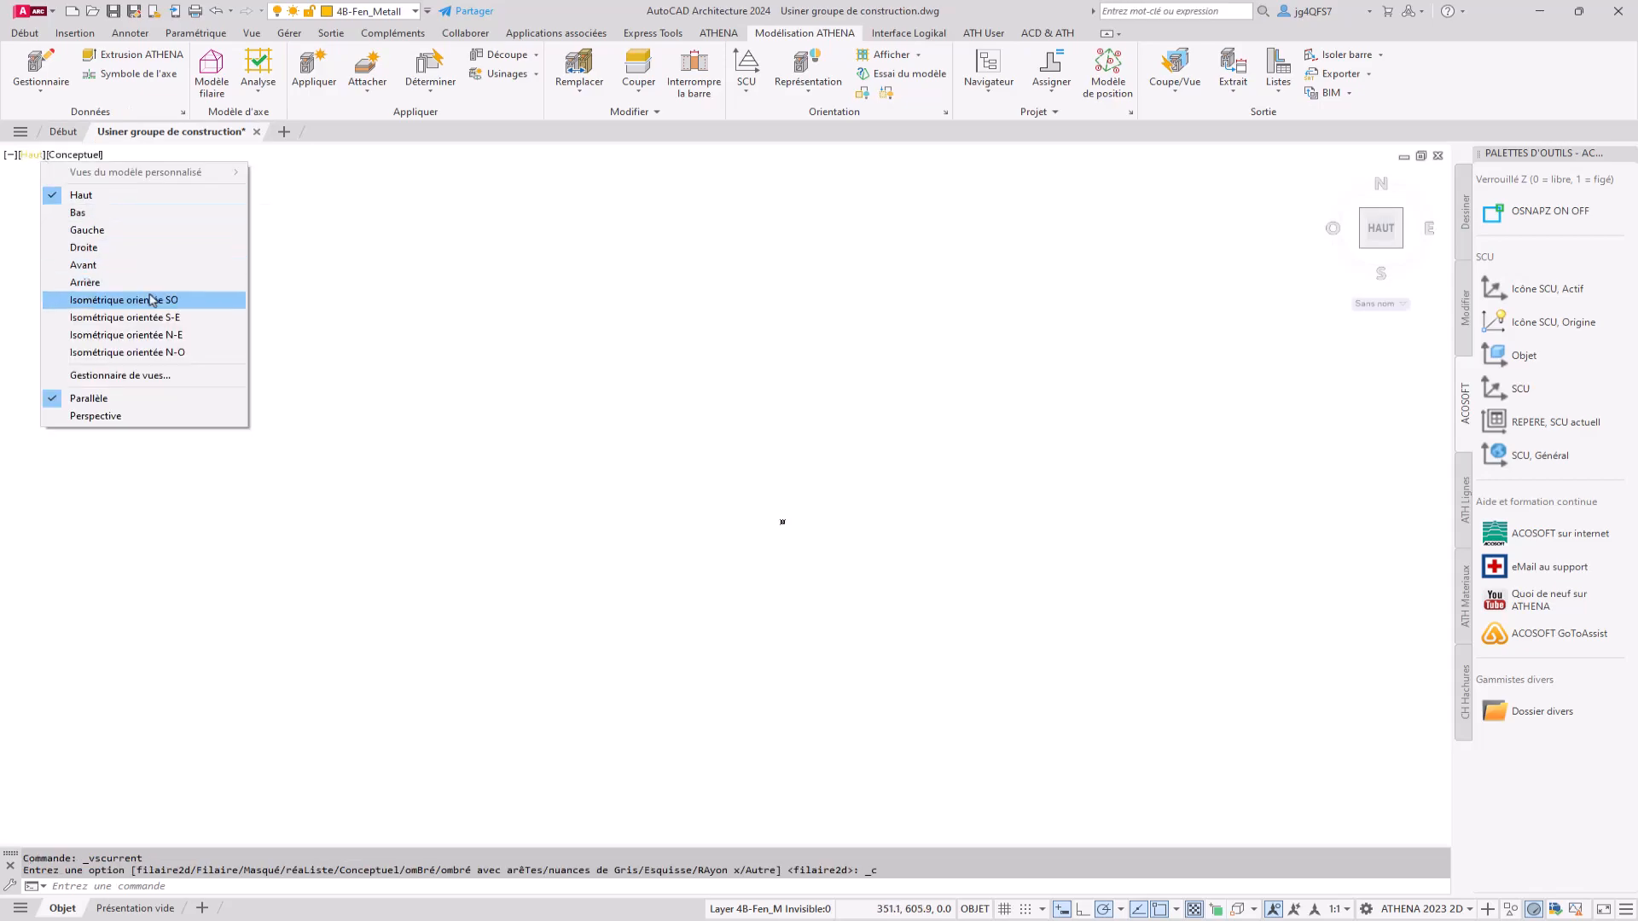
left_click(150, 299)
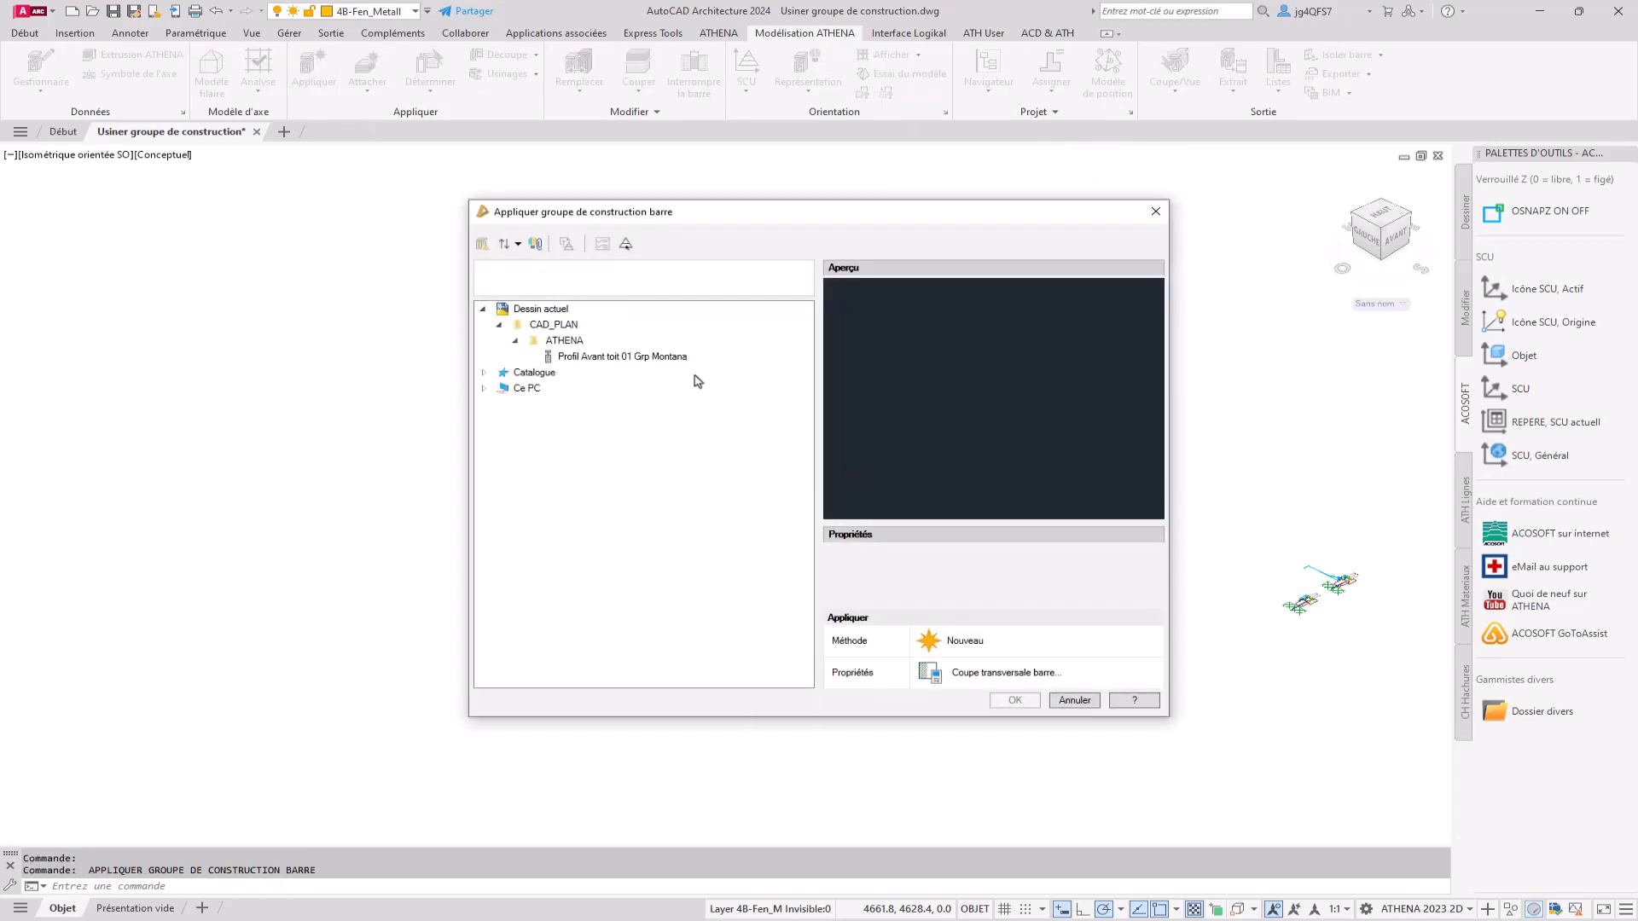
Apply the Profil Avant toit 01 group to the yellow axis line as an object, using the Nouveau method.
left_click(679, 359)
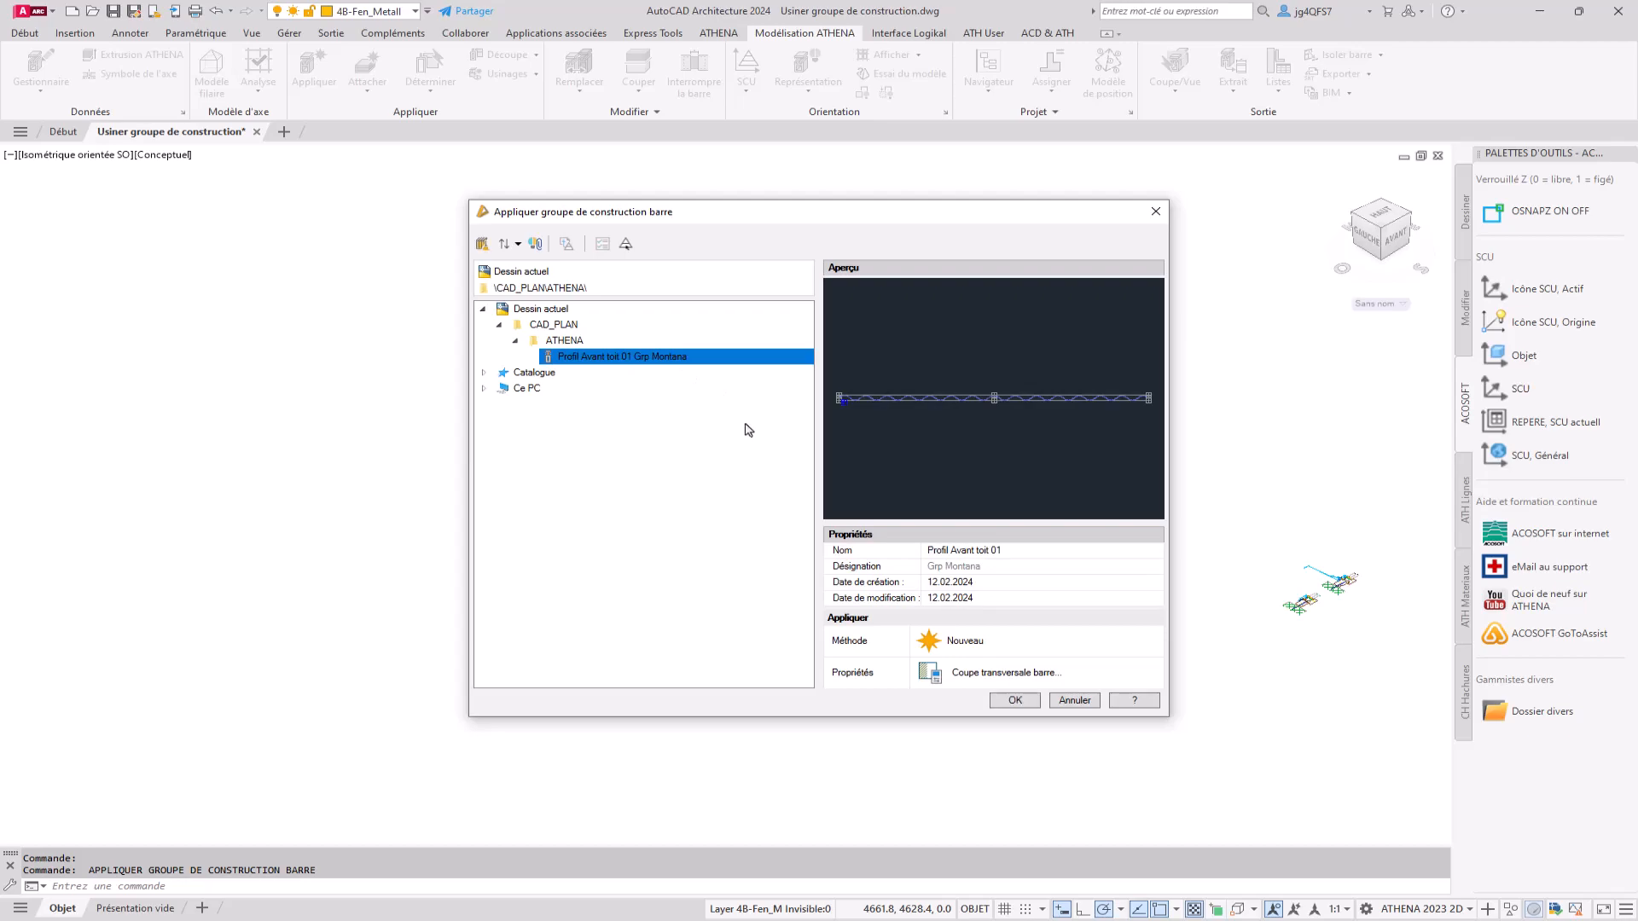
left_click(966, 643)
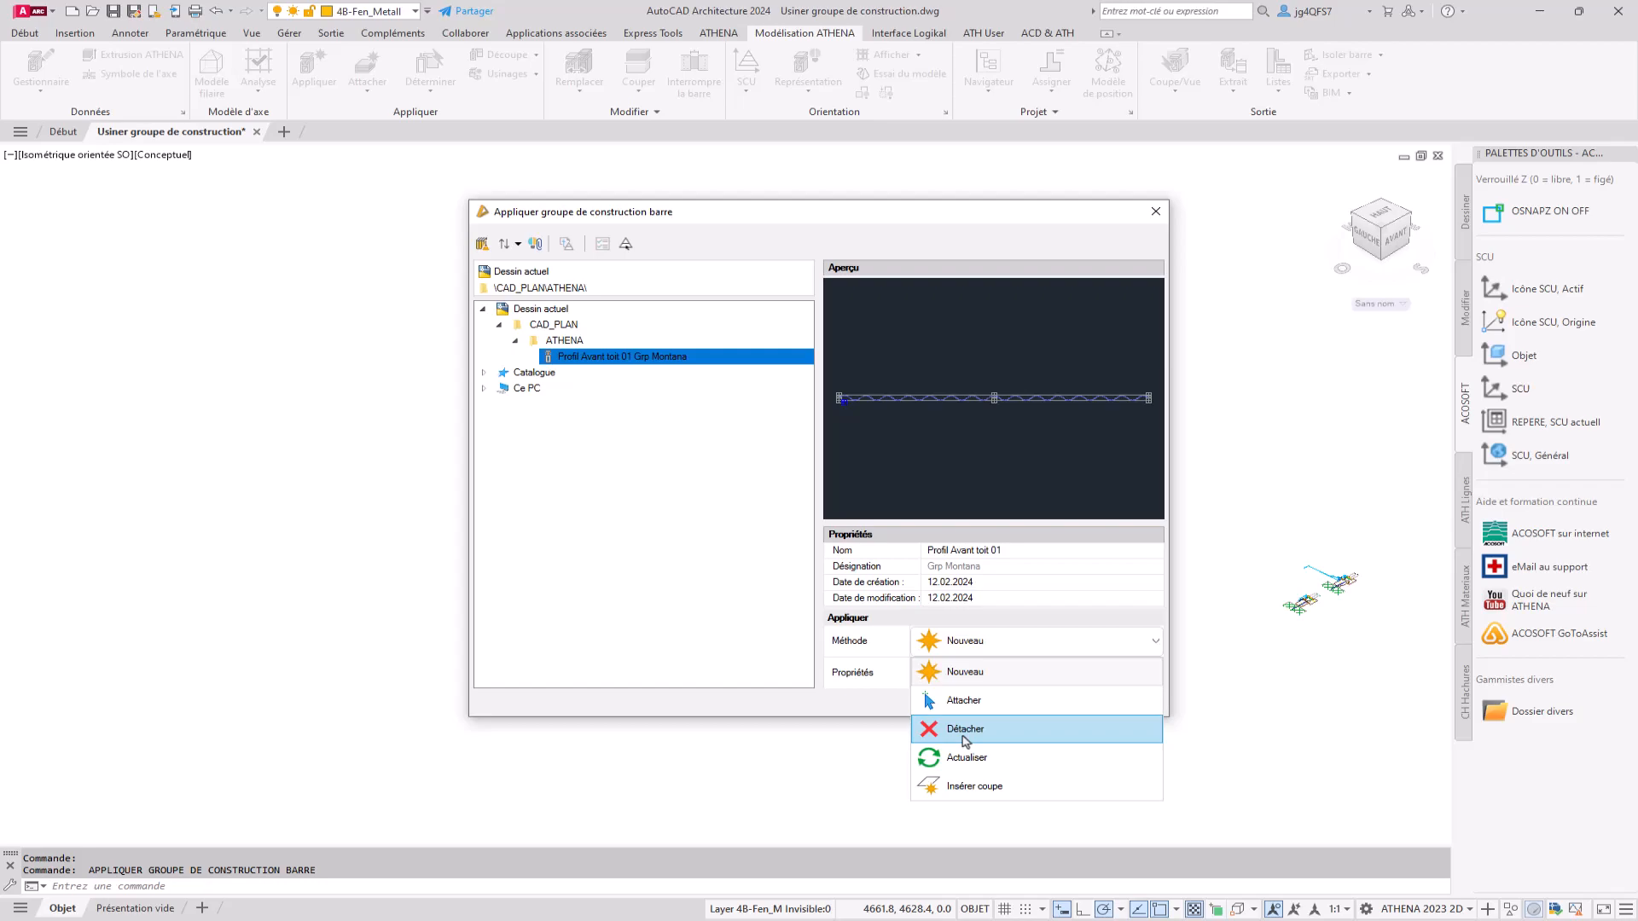
left_click(941, 674)
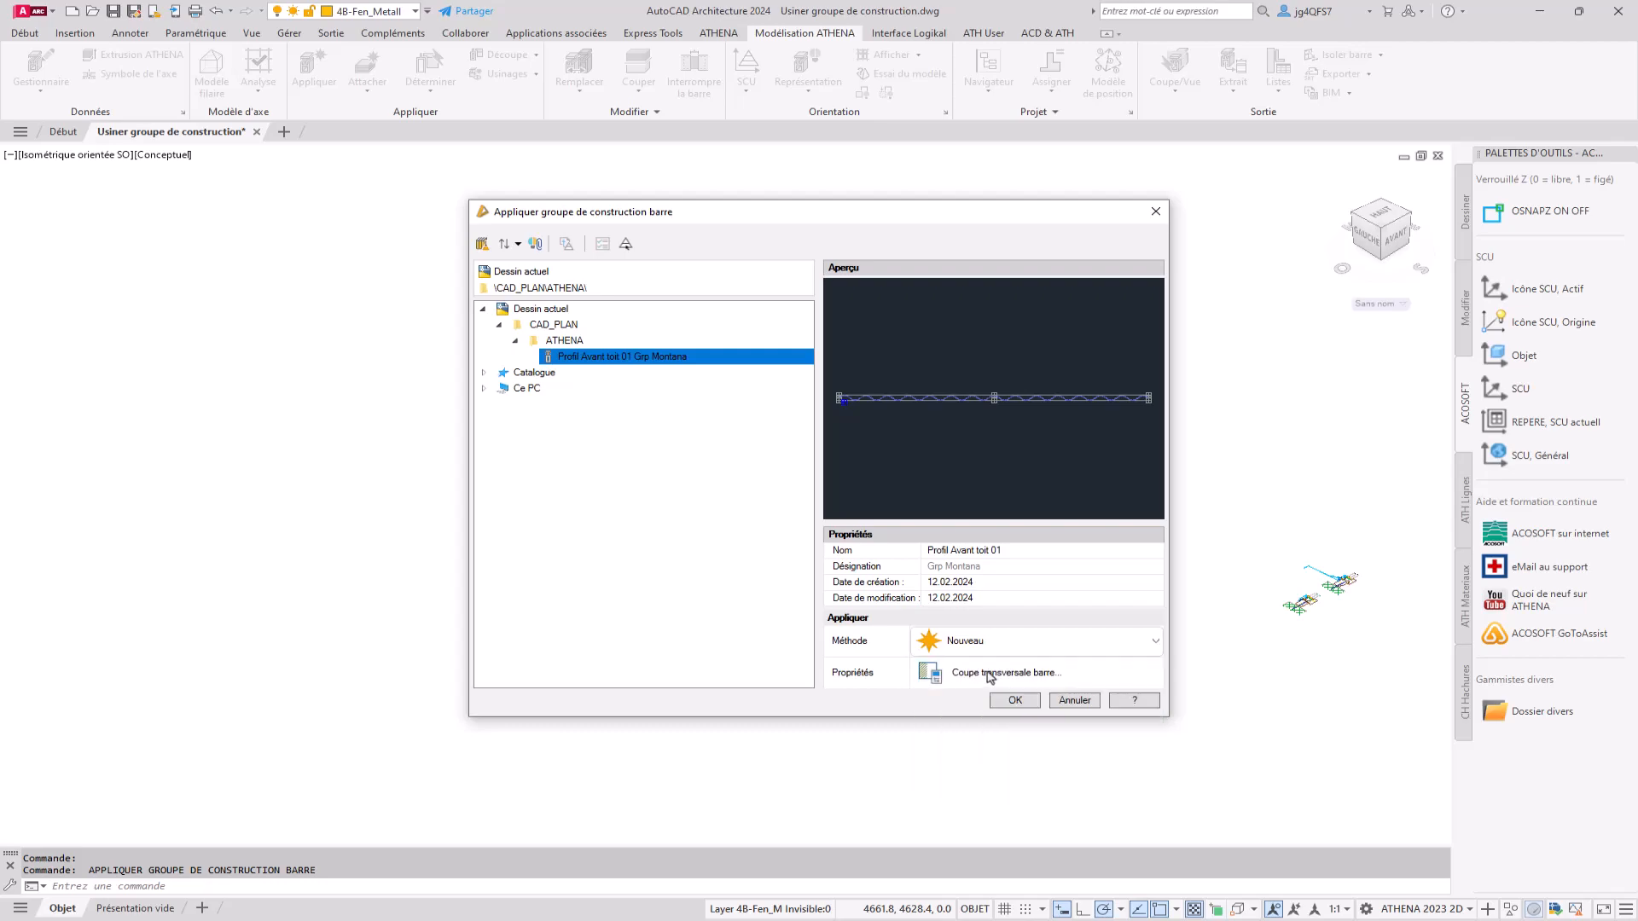
left_click(1023, 705)
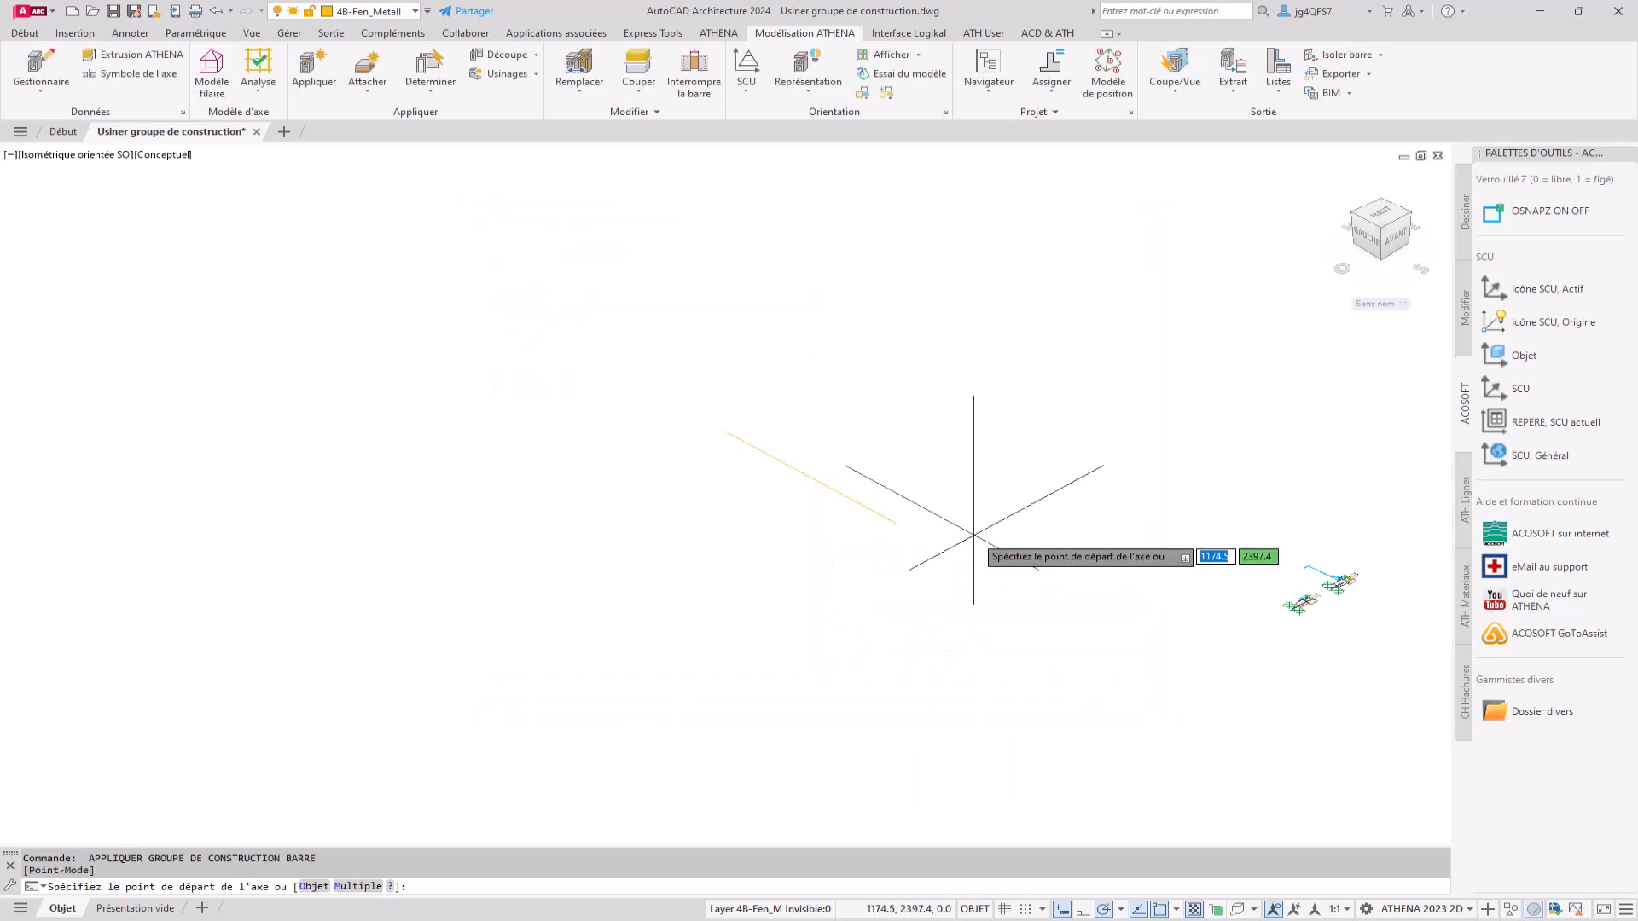
left_click(309, 887)
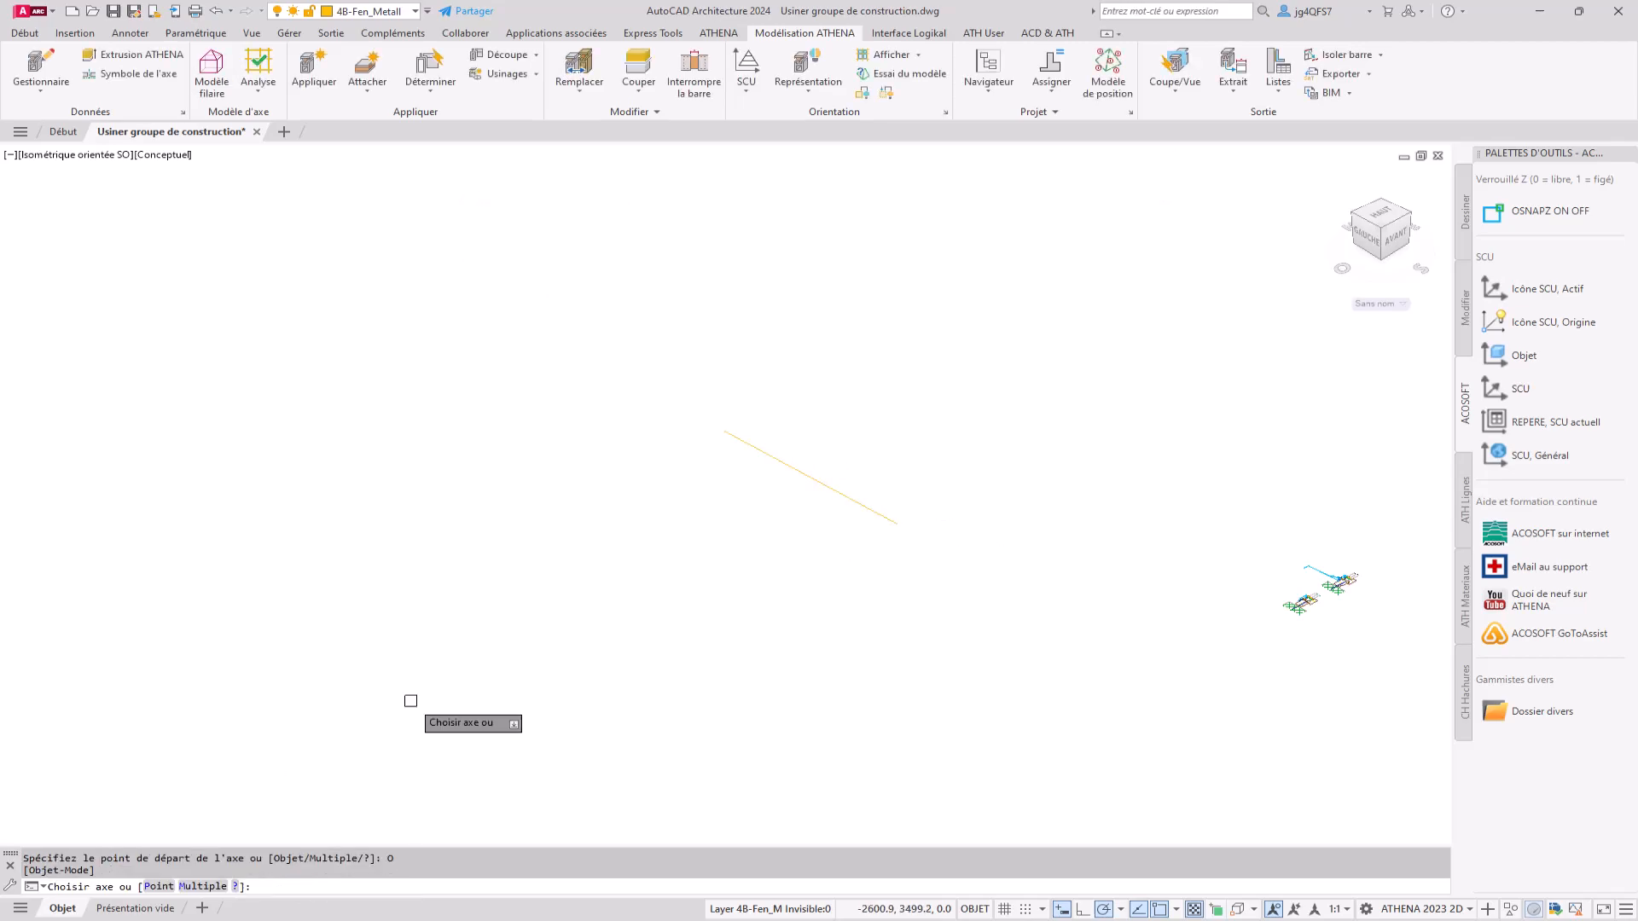
left_click(801, 477)
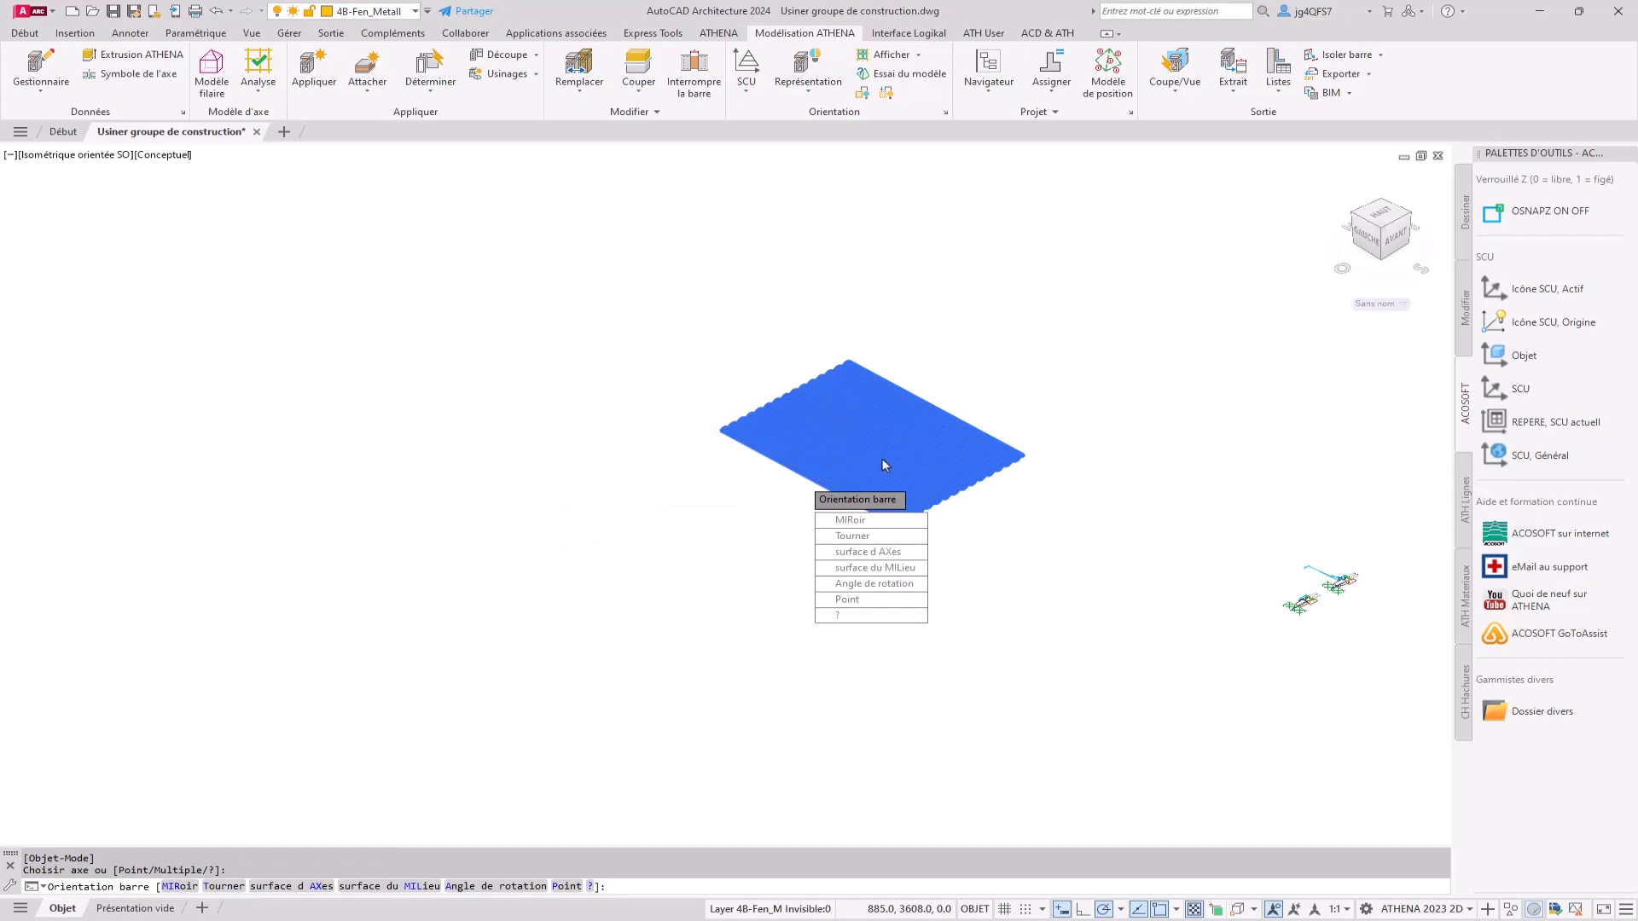
key("Escape")
Apply Profil Avant toit 01 to the same axis a second time, using the MIRoir orientation.
scroll(882, 504, "up", 6)
left_click(314, 66)
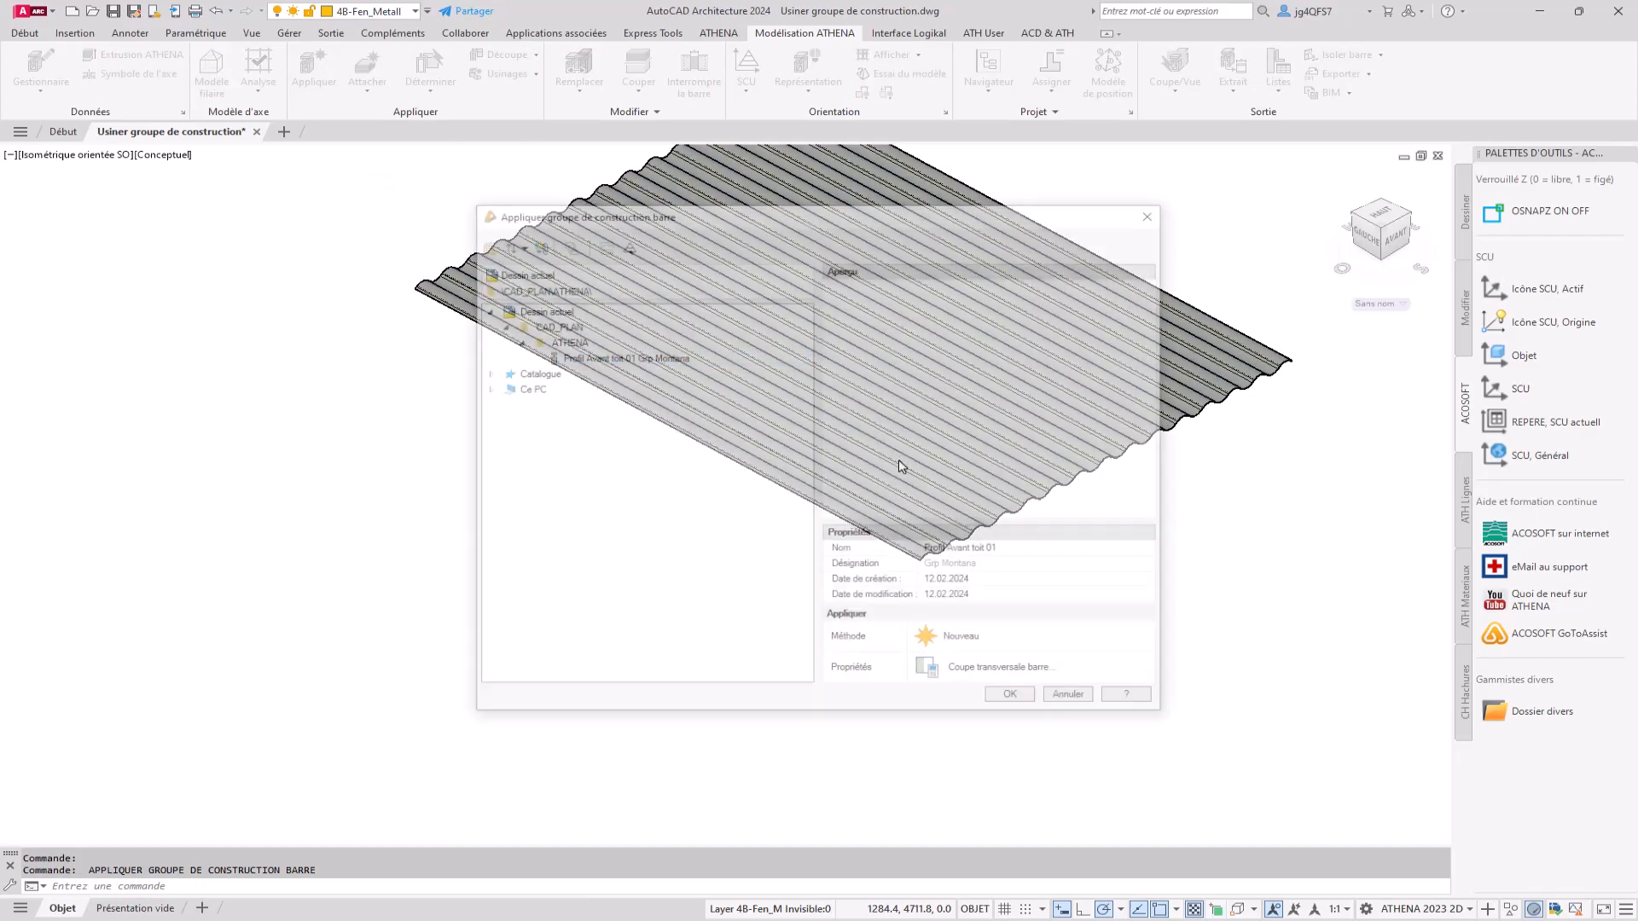
left_click(1012, 700)
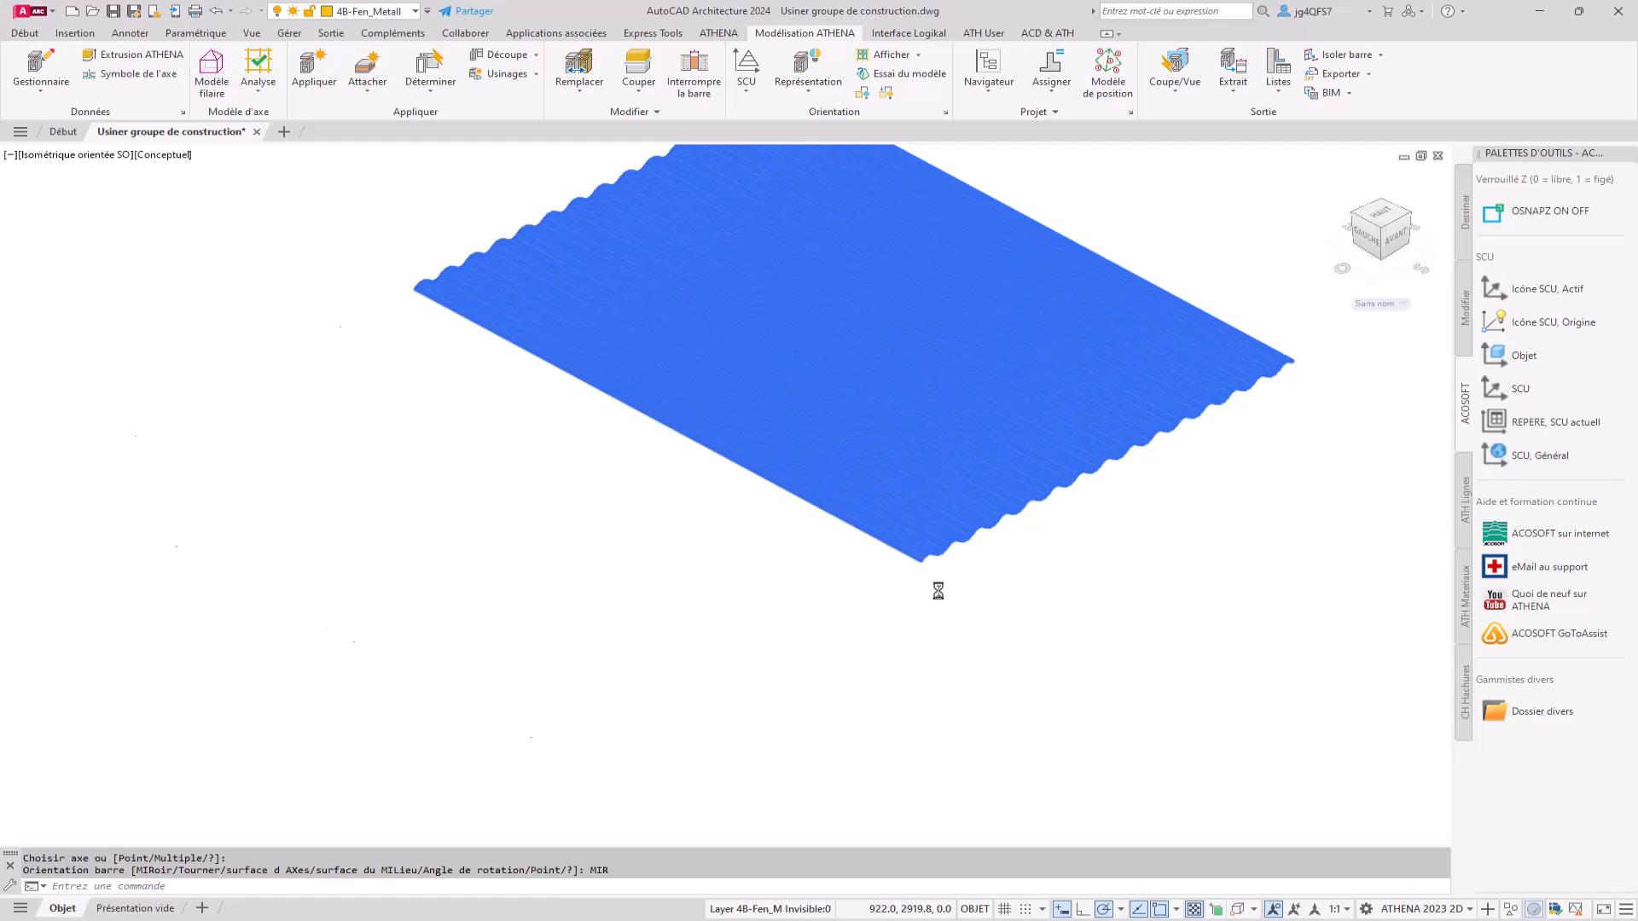
key("Escape")
Stretch the front end of one corrugated panel forward and the rear end of the adjacent panel backward.
scroll(921, 567, "up", 5)
scroll(920, 566, "up", 5)
middle_click_drag(921, 566, 768, 548, "shift")
scroll(760, 546, "down", 10)
key("Escape")
left_click(720, 526)
left_click(648, 520)
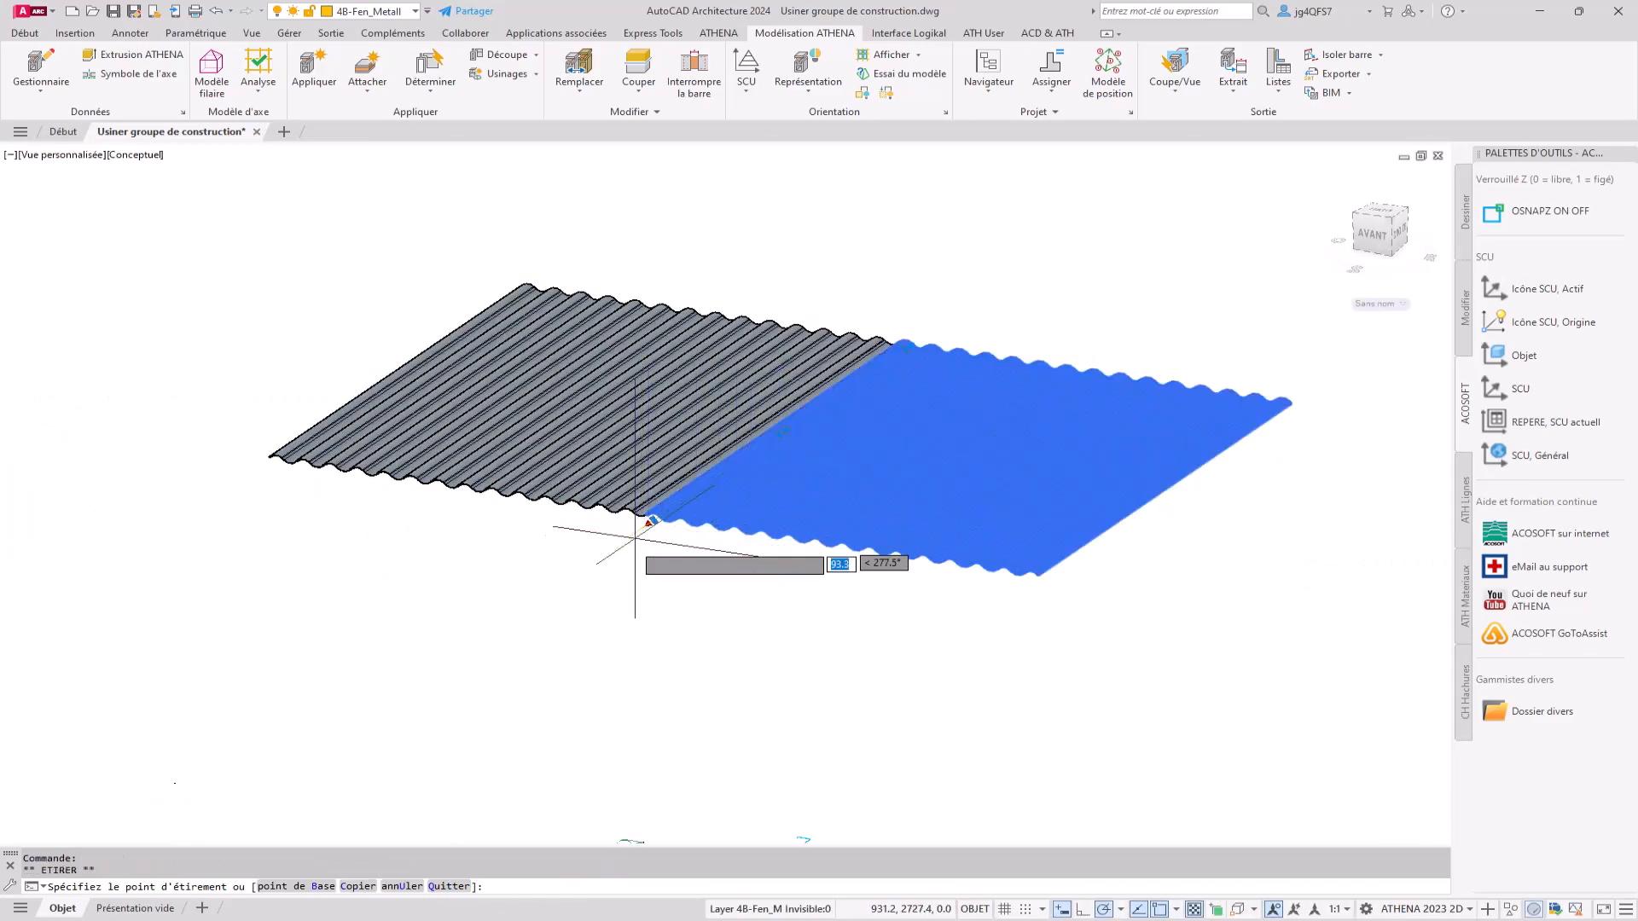
left_click(542, 587)
left_click(628, 466)
left_click(912, 347)
middle_click_drag(1055, 382, 1071, 420, "shift")
Return to the Haut view with the Filaire 2D visual style.
left_click(1385, 222)
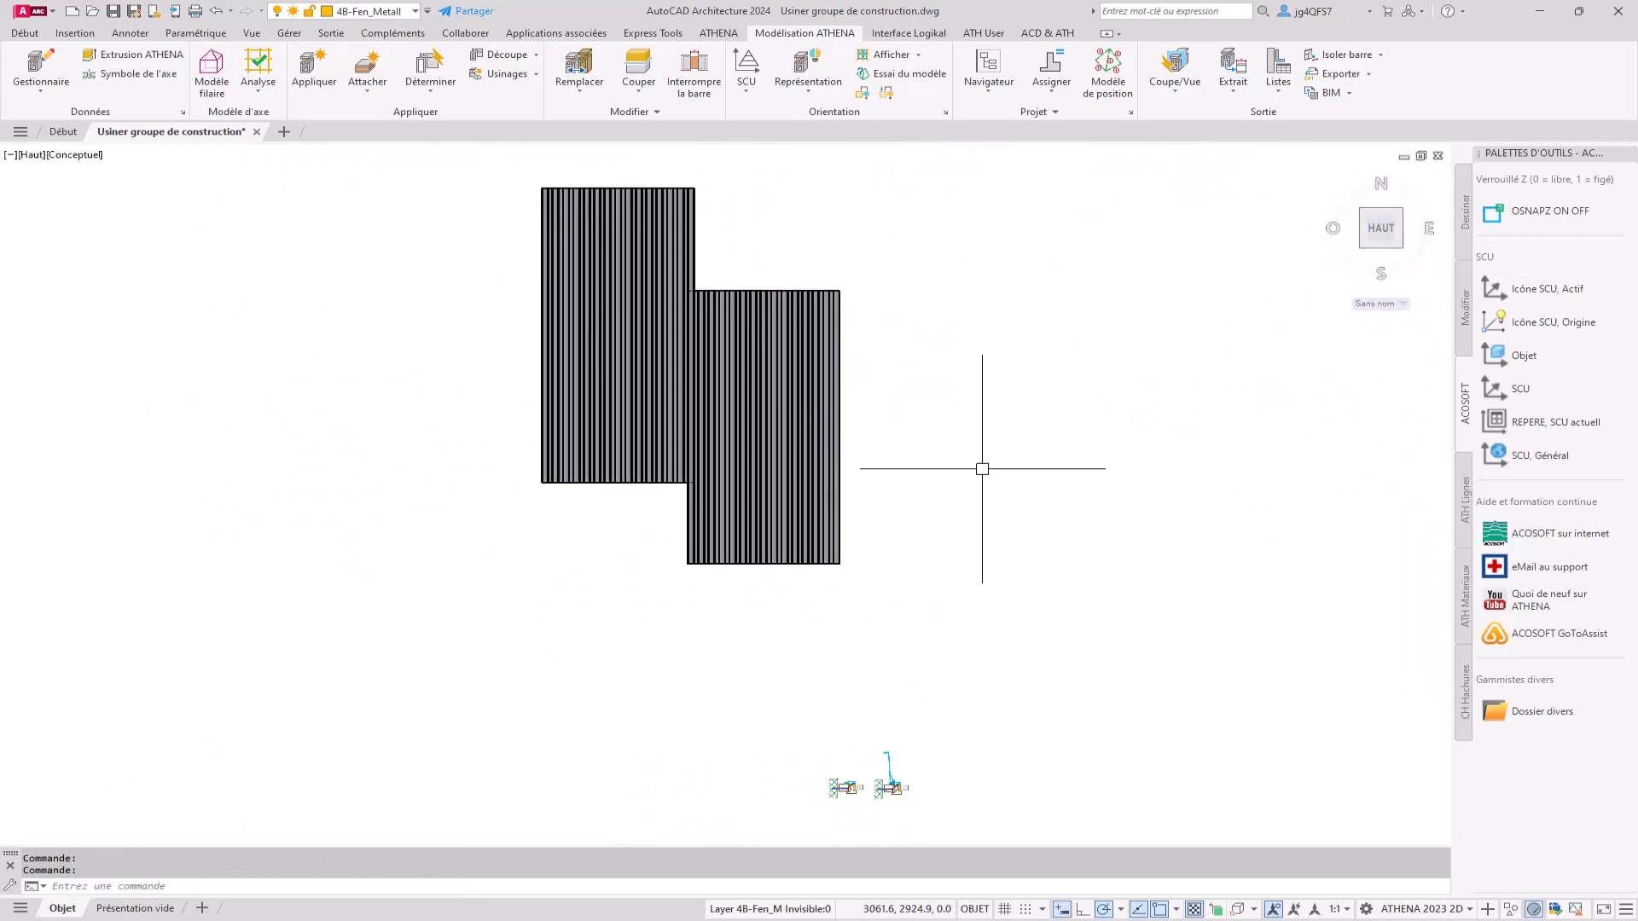
left_click(78, 154)
left_click(173, 194)
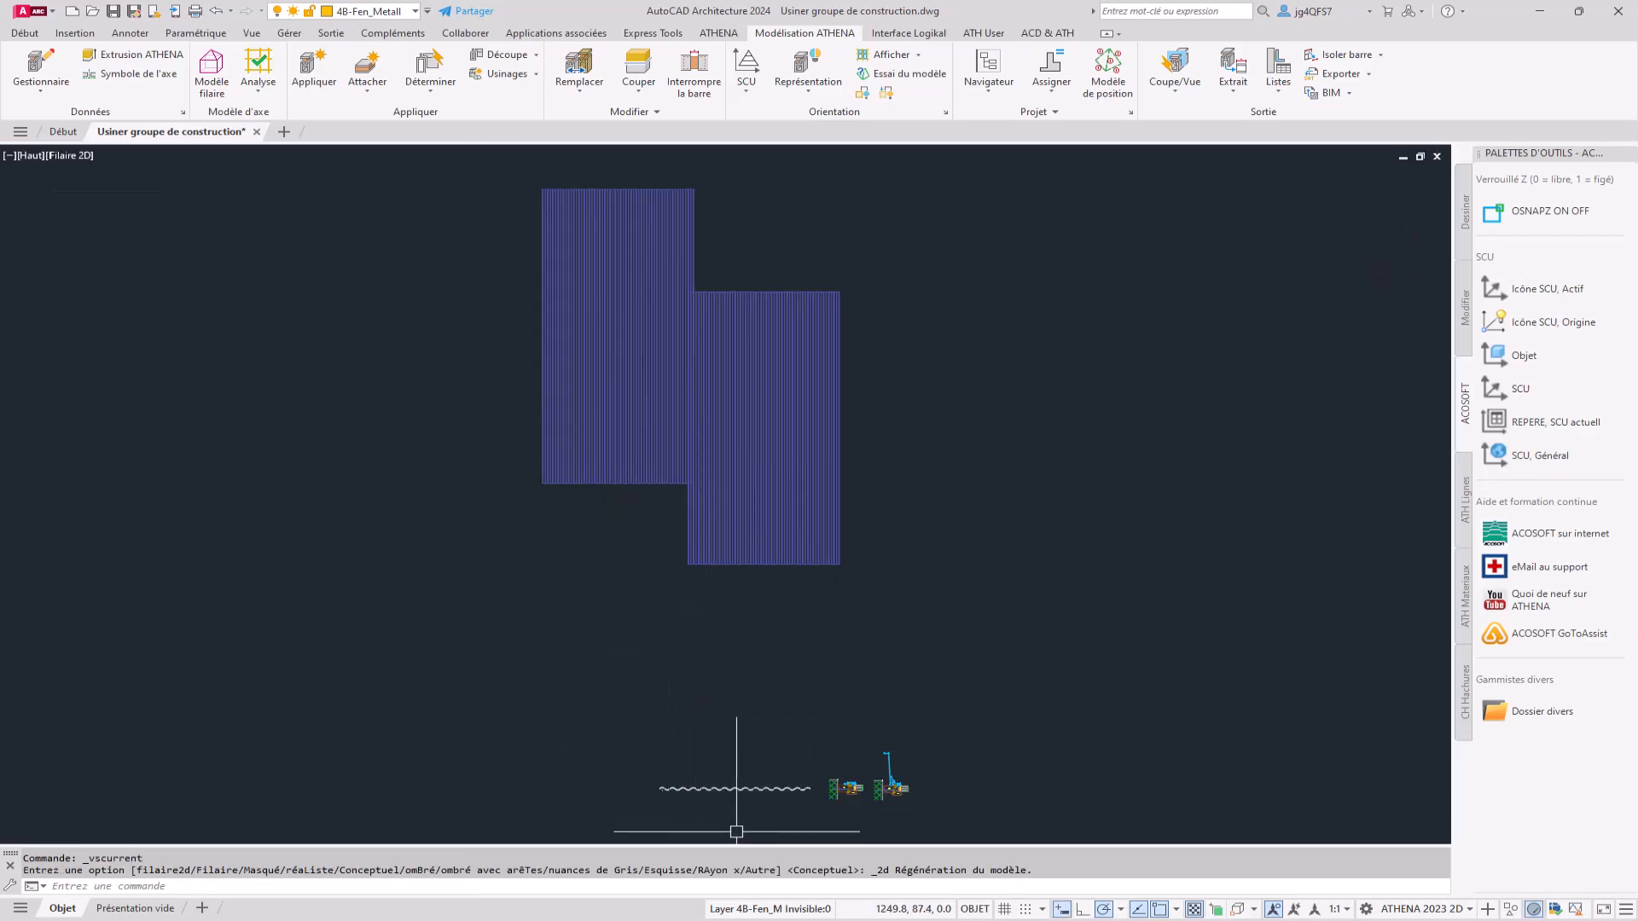
Examine the window section beside the wavy profile, including its 75/54 and 66/68 frame members.
scroll(845, 798, "up", 8)
scroll(894, 760, "down", 2)
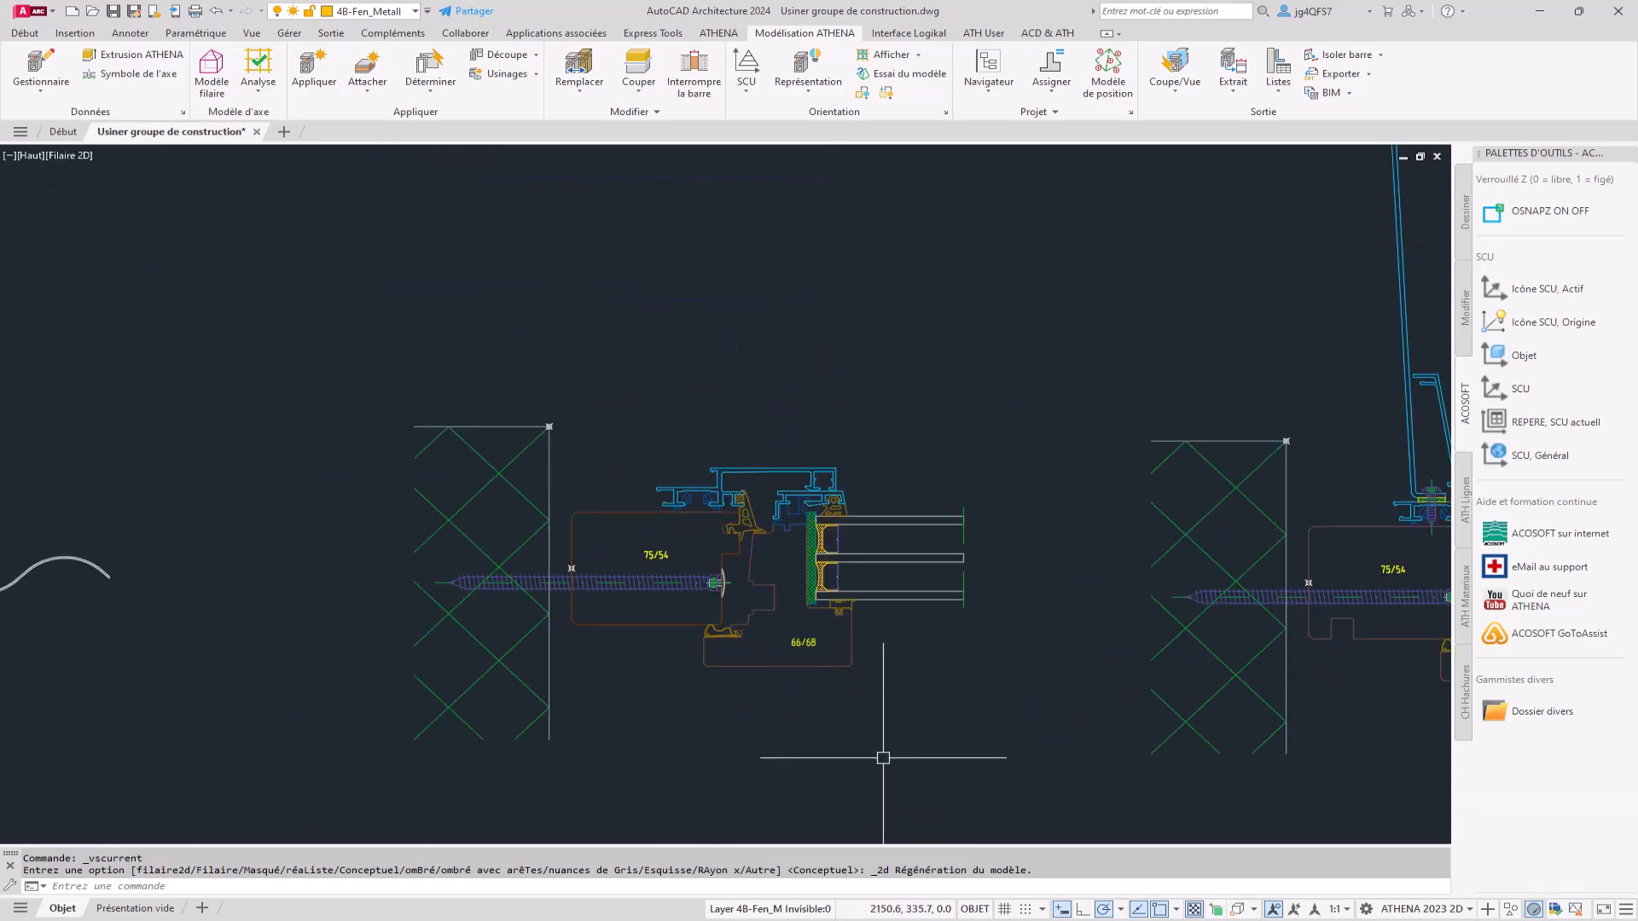
left_click(586, 489)
left_click(573, 538)
key("Escape")
left_click(781, 659)
left_click(767, 694)
key("Escape")
Inspect the object properties of the two blue exterior profiles on the window section.
scroll(788, 593, "up", 4)
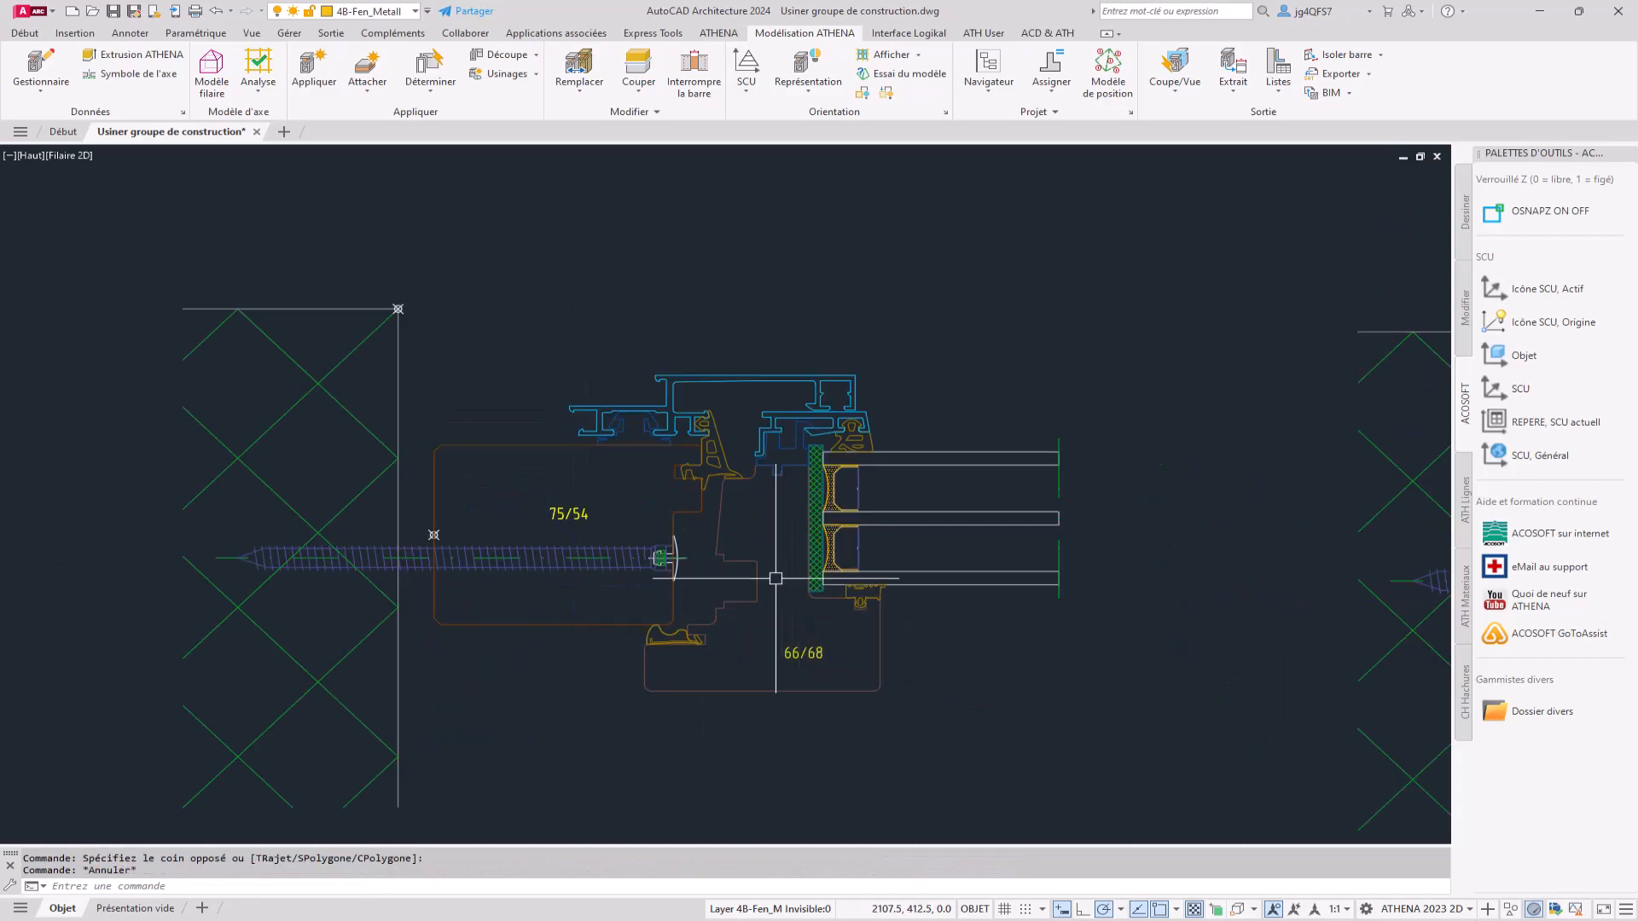
left_click(731, 275)
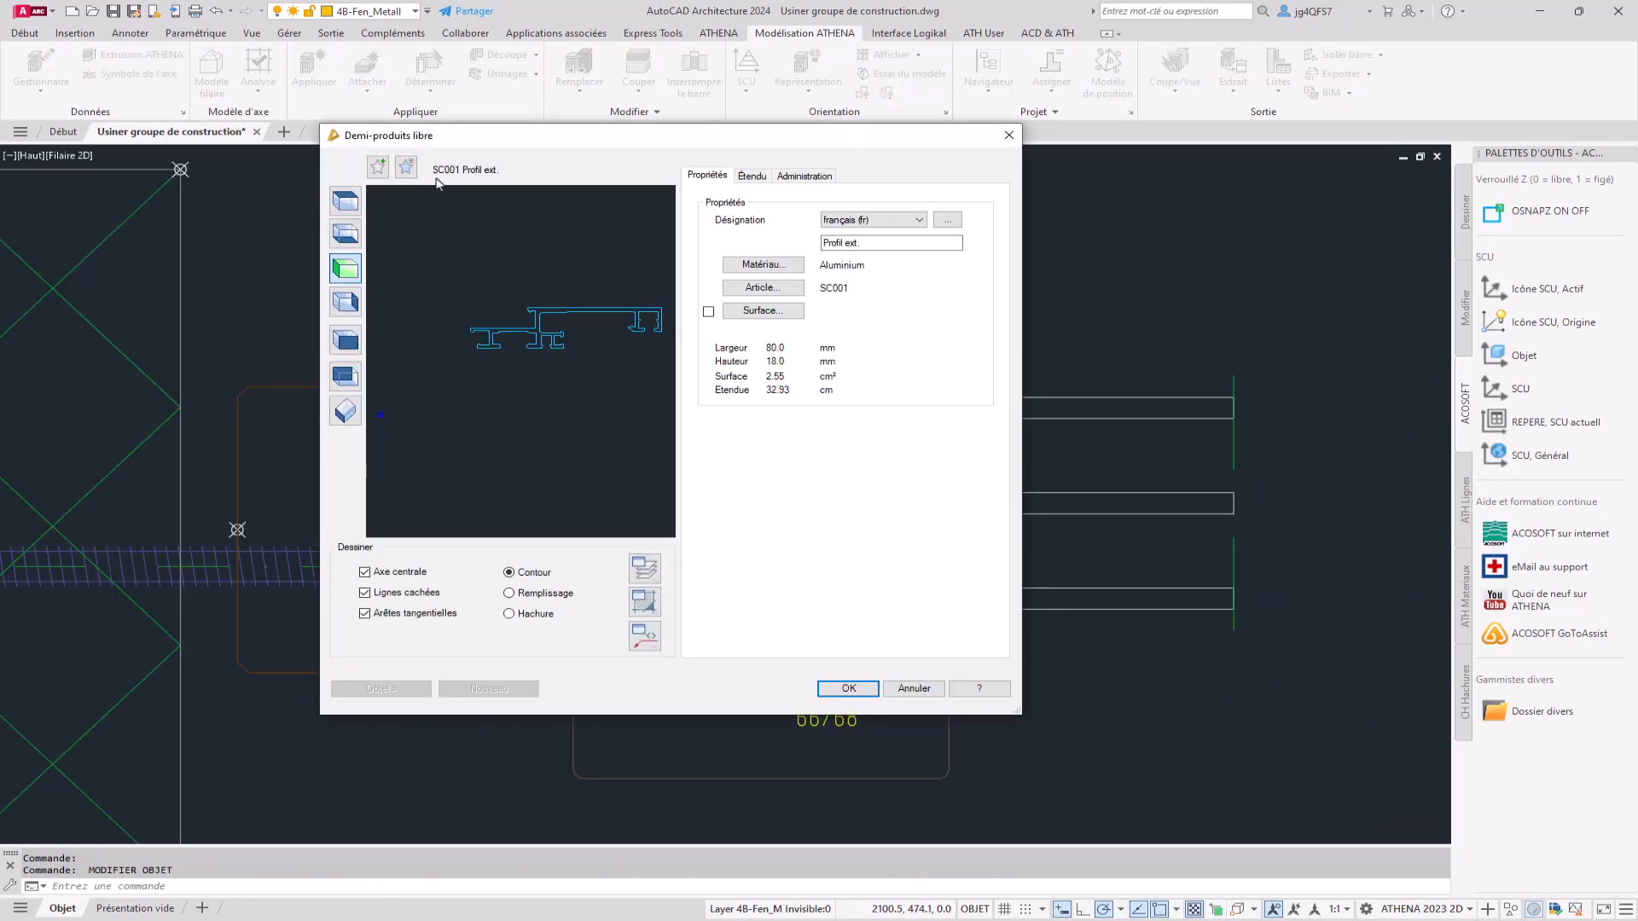
key("Escape")
double_click(808, 344)
key("Escape")
key("Escape")
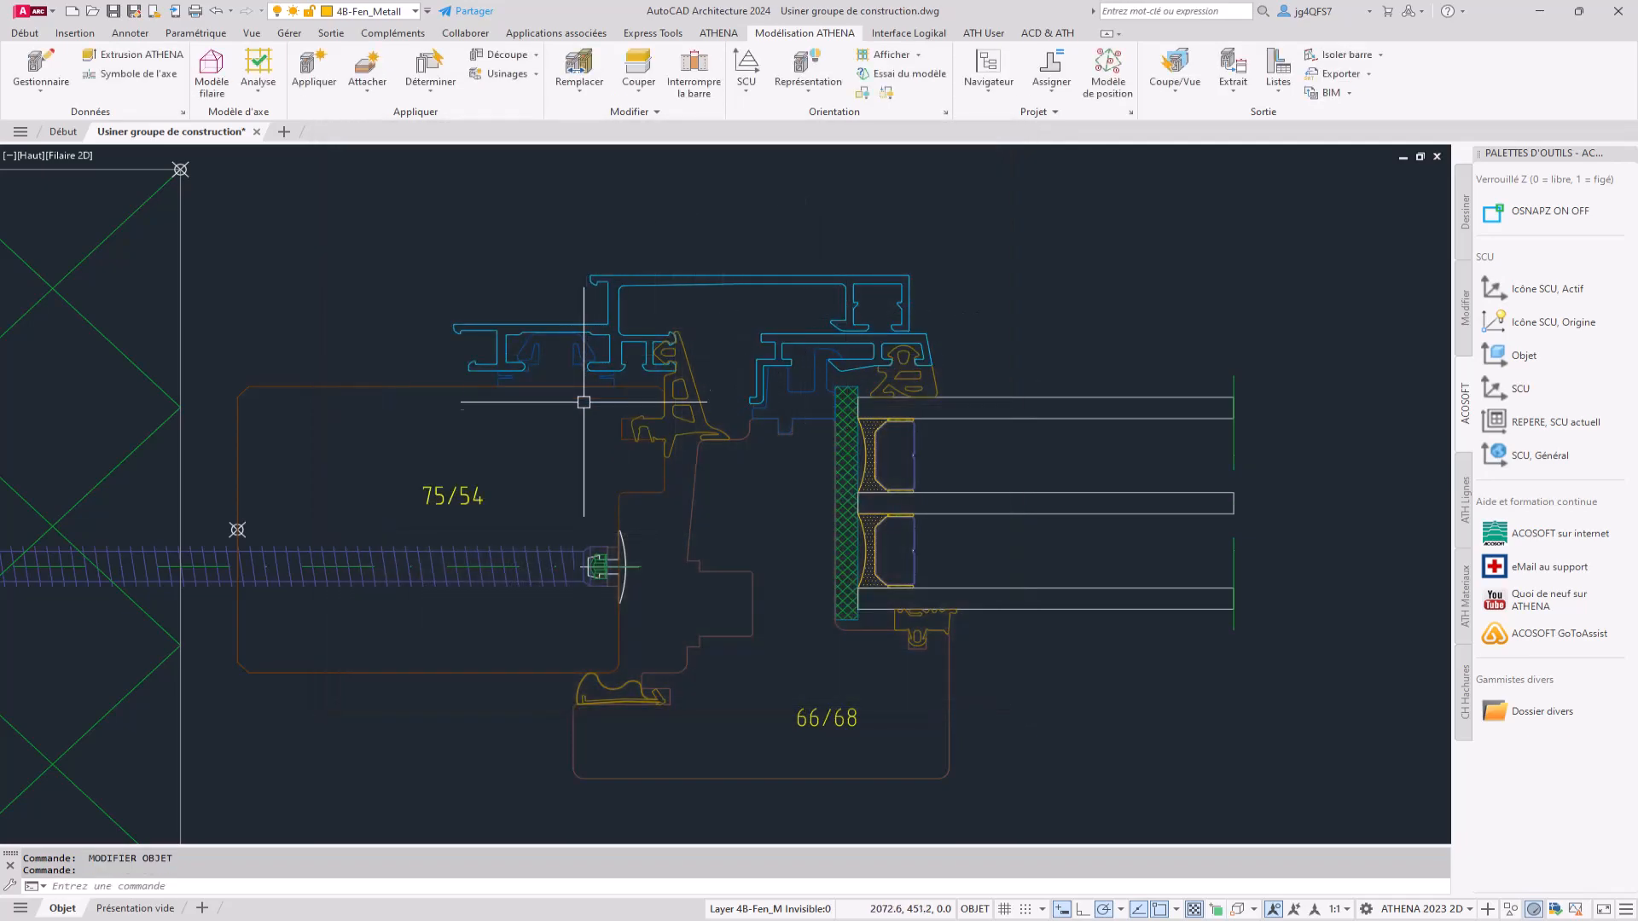
Start another bar group and add the two blue exterior profiles as components, using the wall corner as assembly base point.
scroll(866, 461, "down", 2)
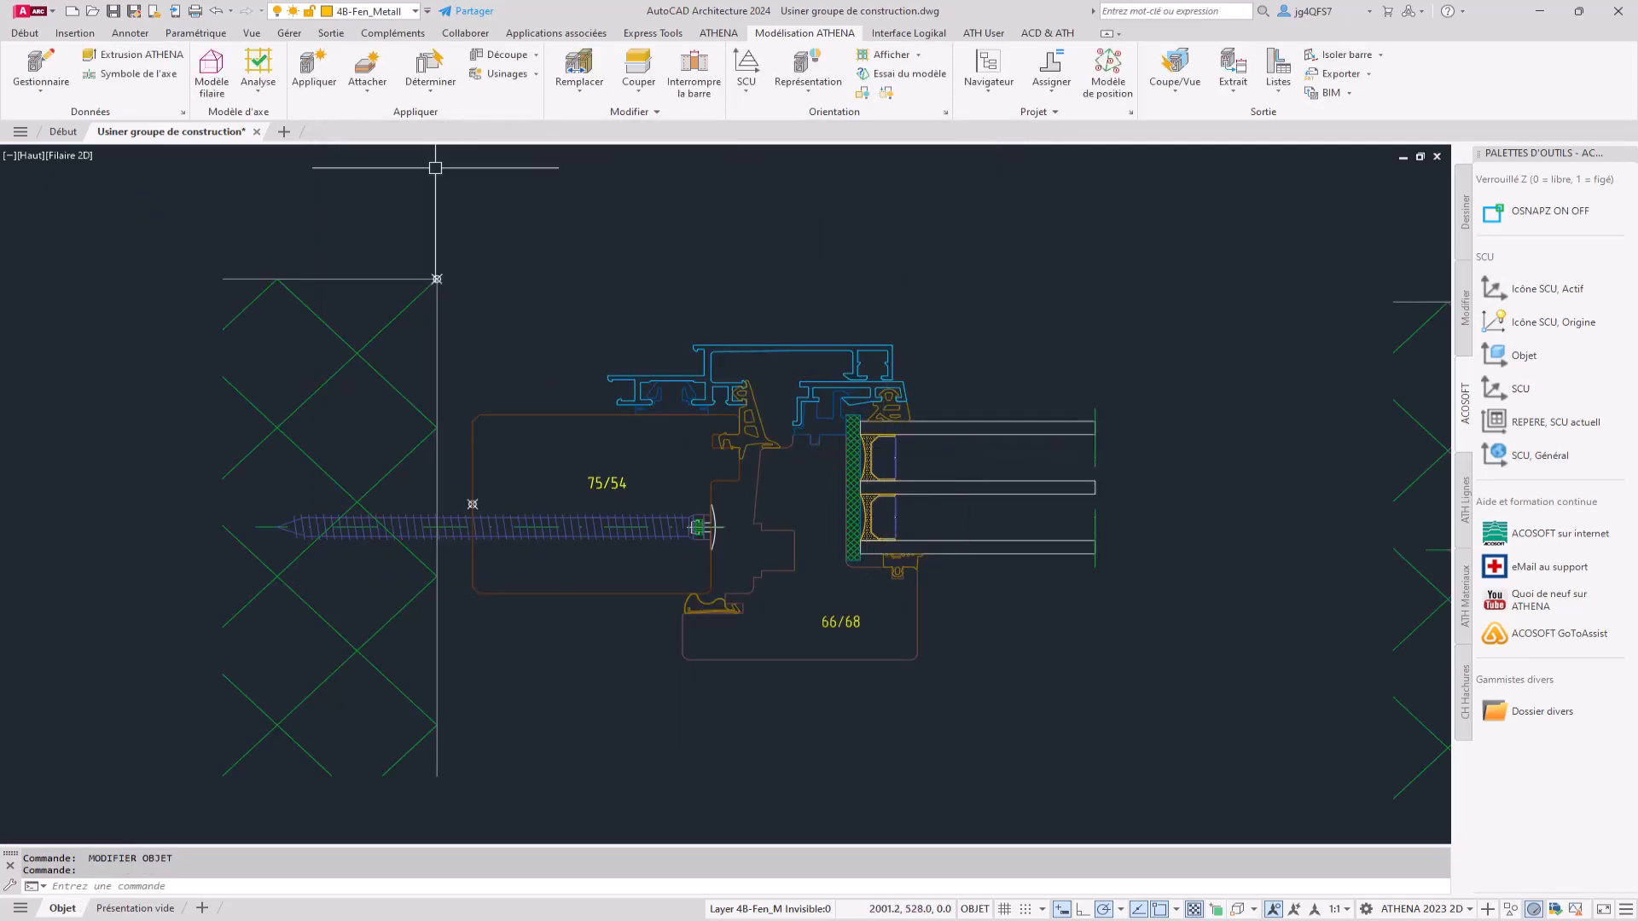
left_click(41, 68)
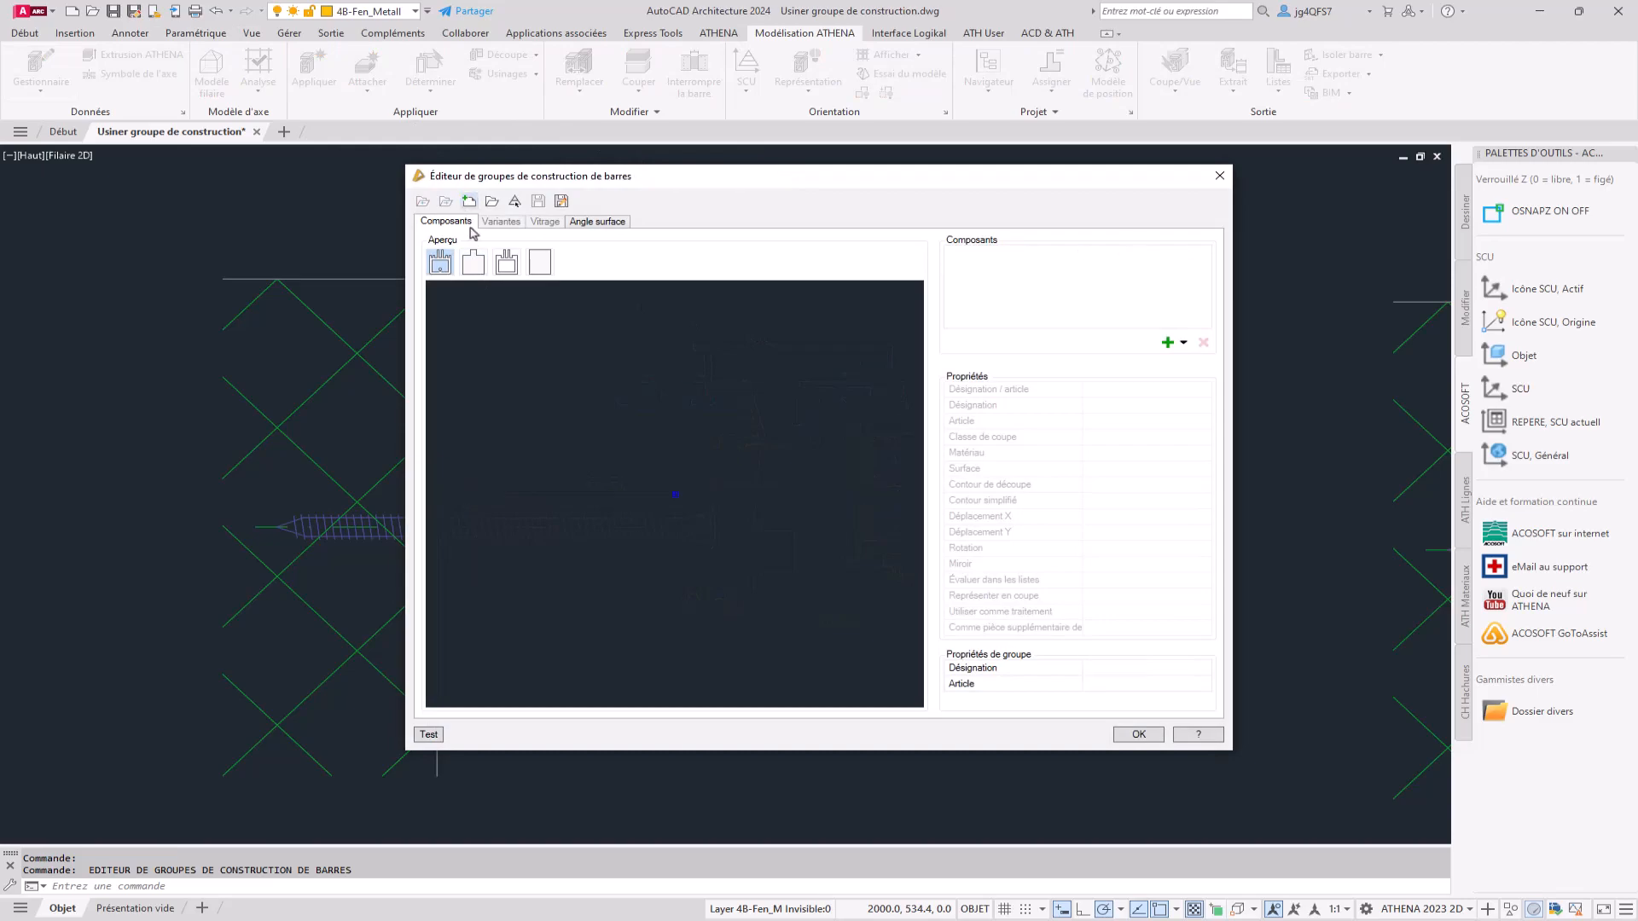
left_click(1166, 343)
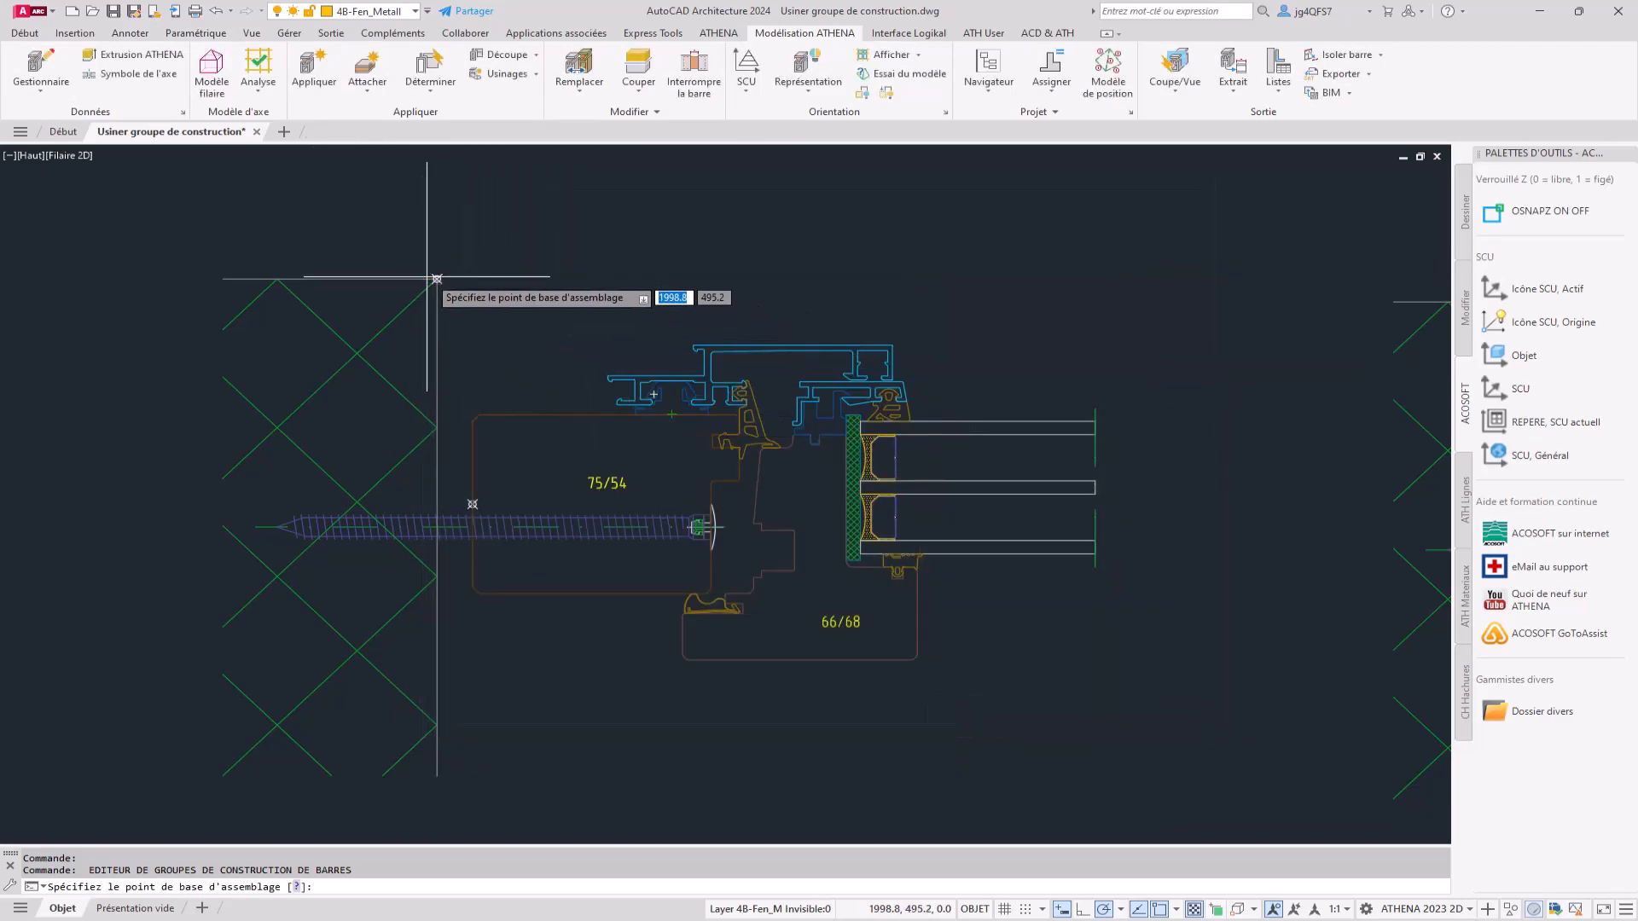
left_click(437, 278)
left_click(673, 376)
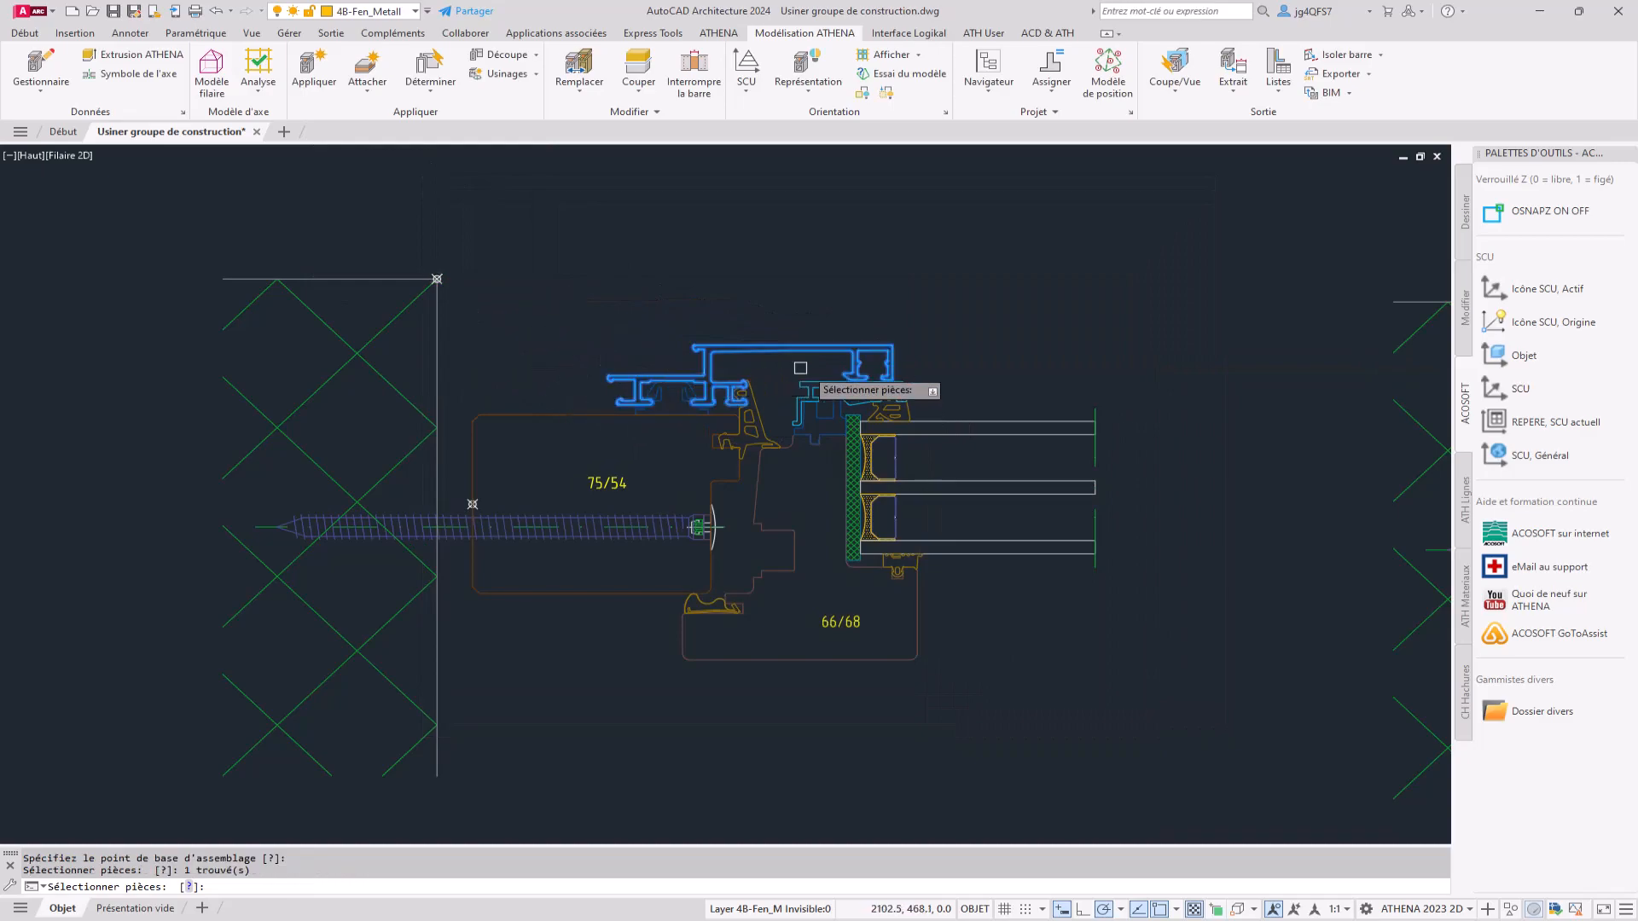
left_click(834, 386)
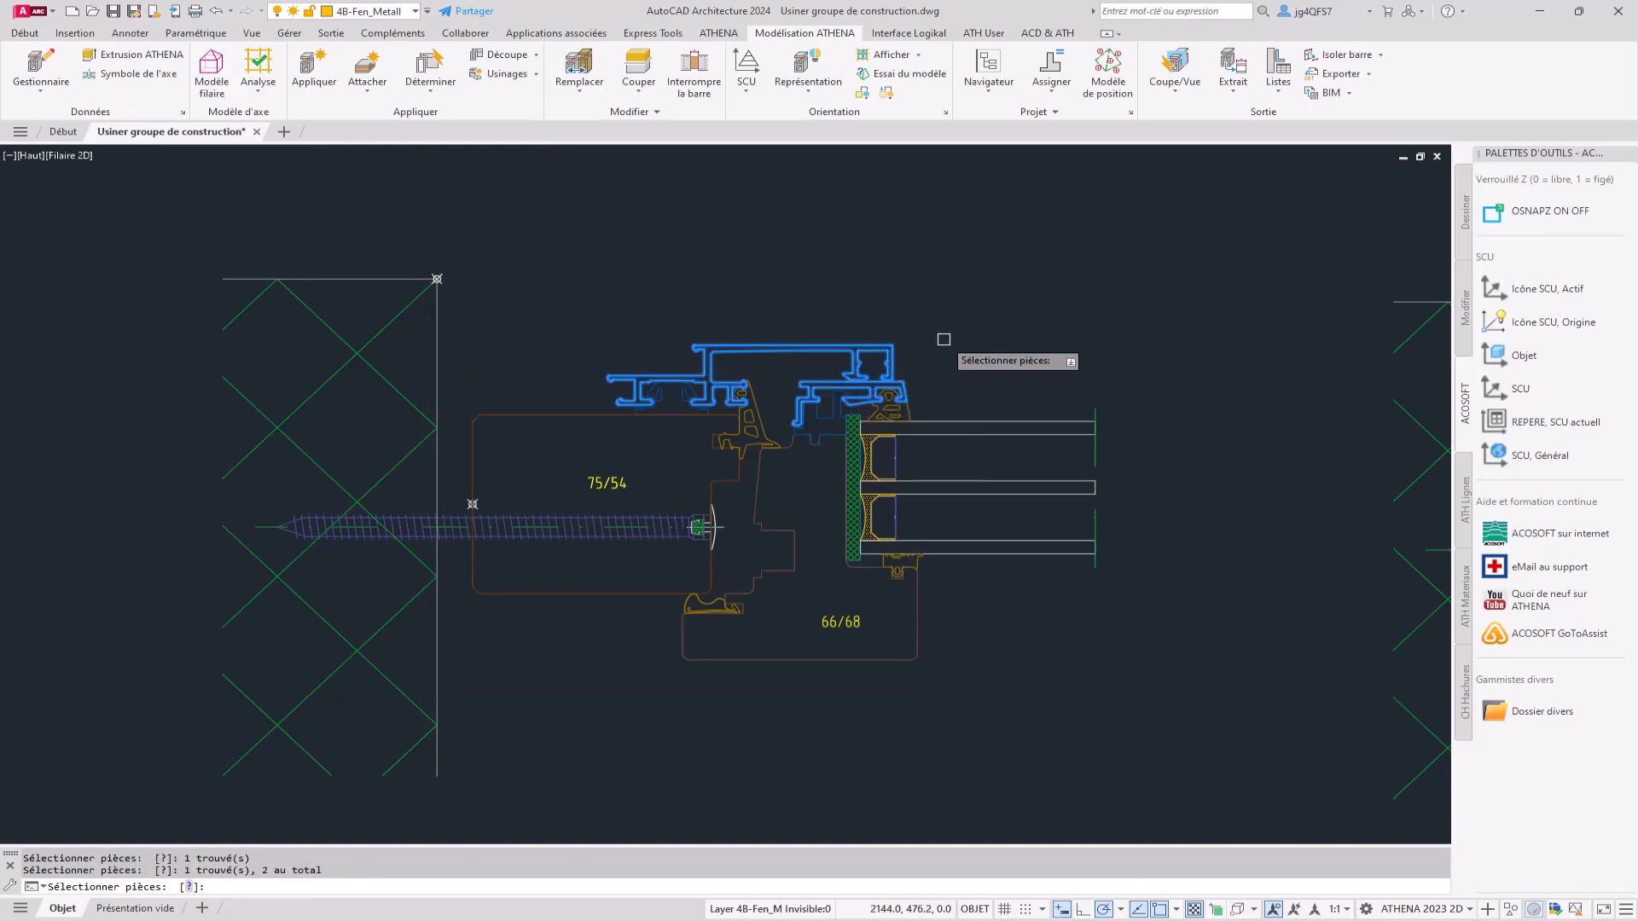
key("Return")
left_click(1008, 272)
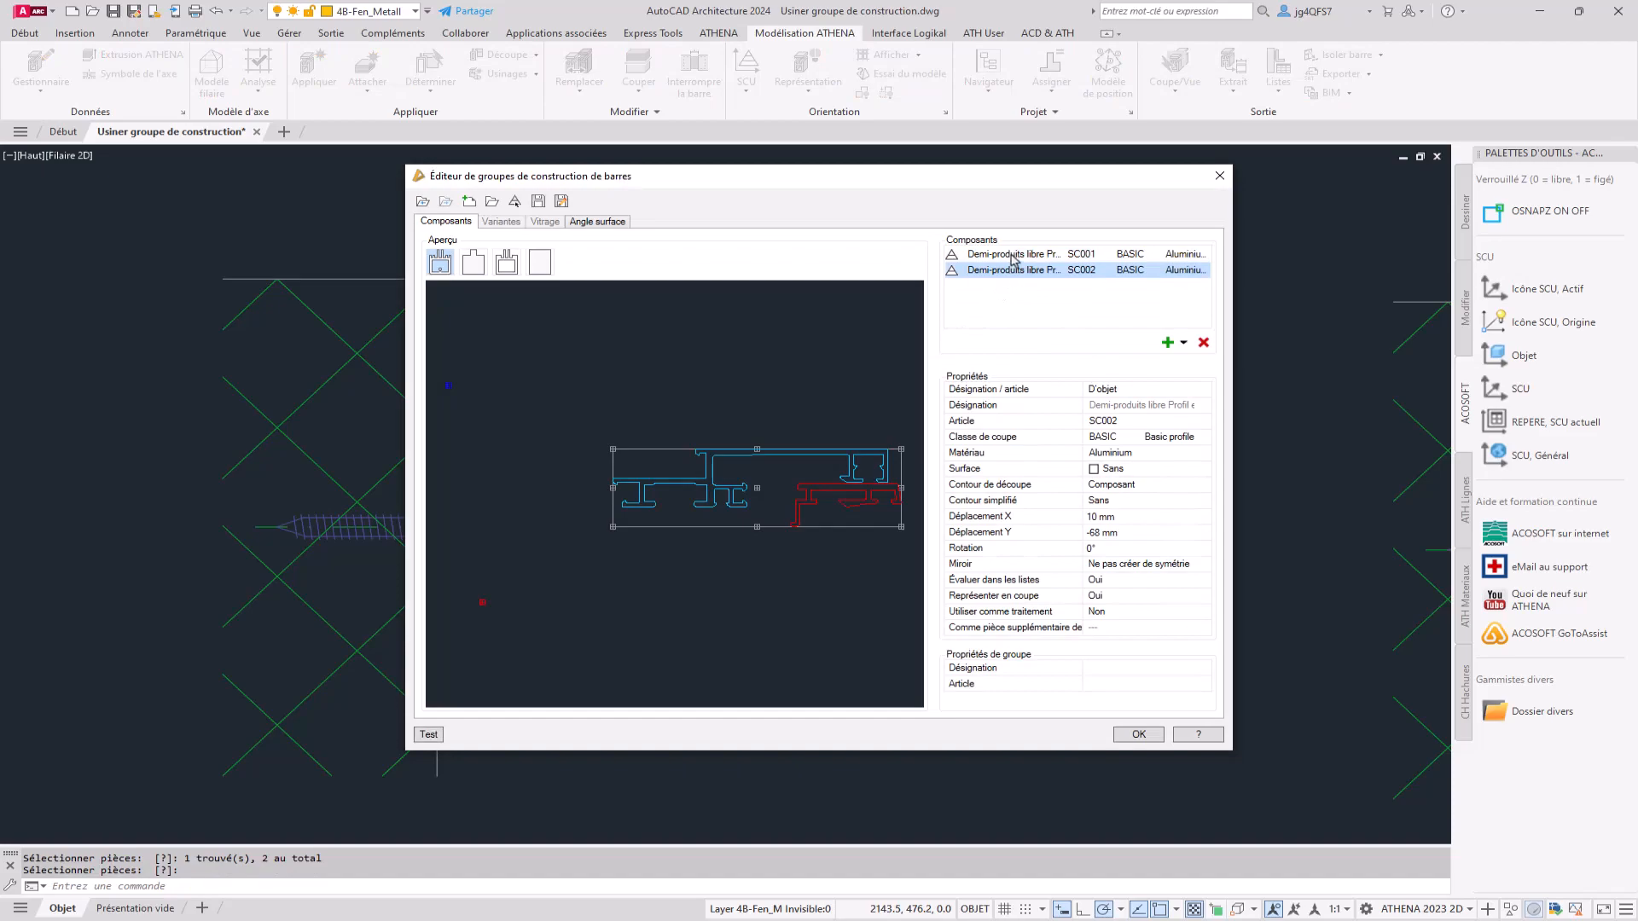
Add the 75/54 and 66/68 frame members as components of the bar group, using the wall corner as assembly base point.
left_click(1013, 255)
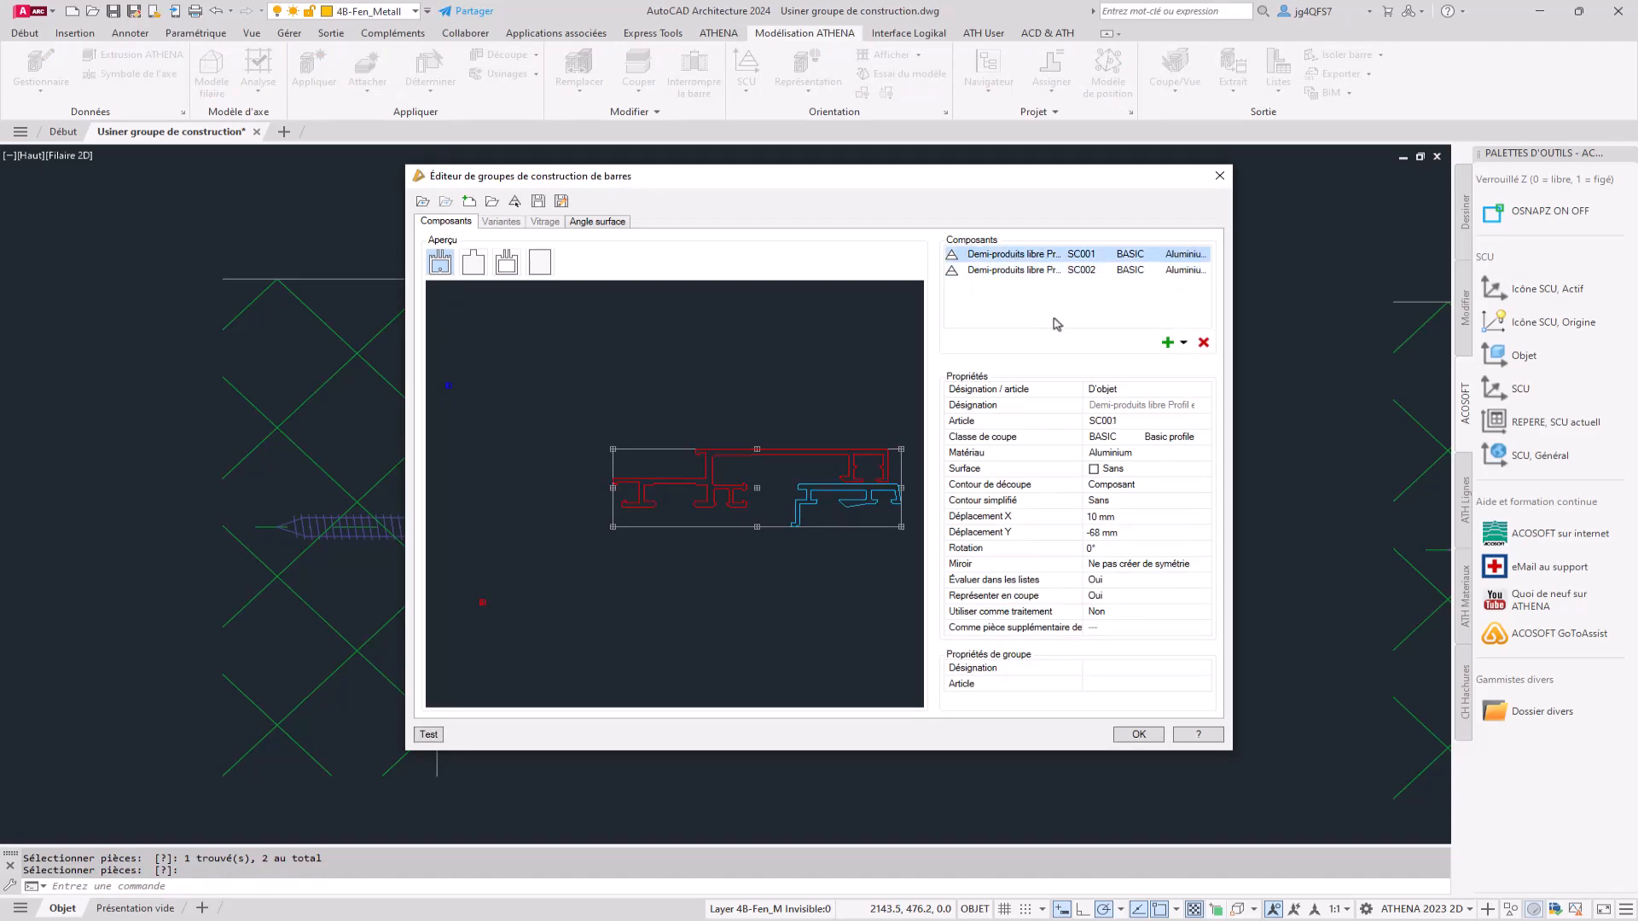
left_click(1172, 342)
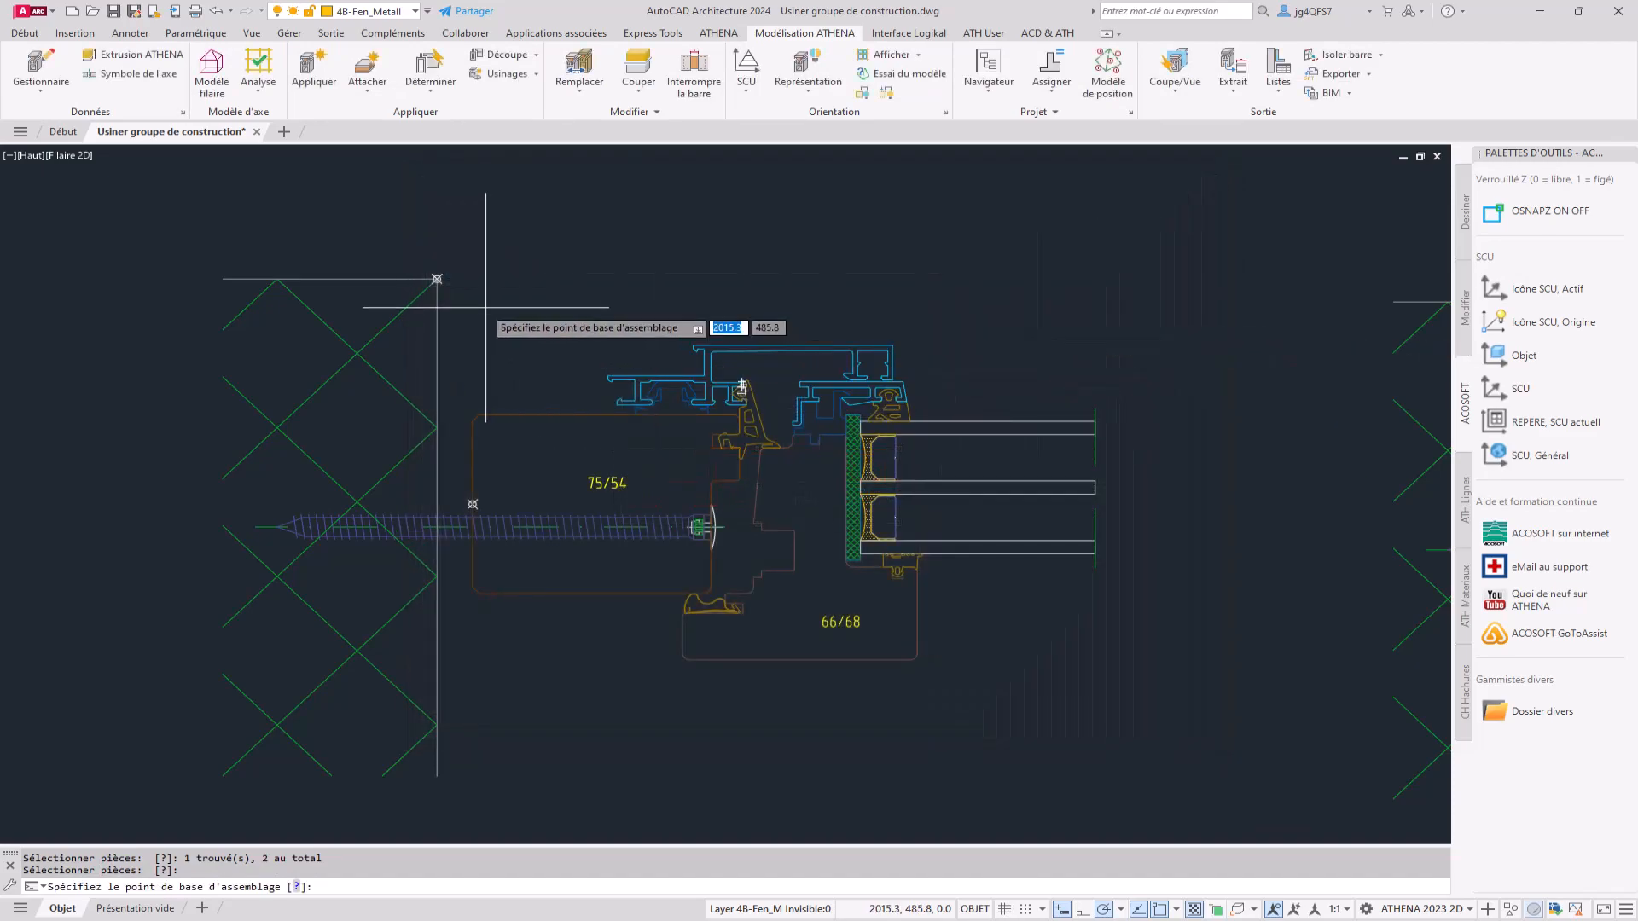
left_click(437, 279)
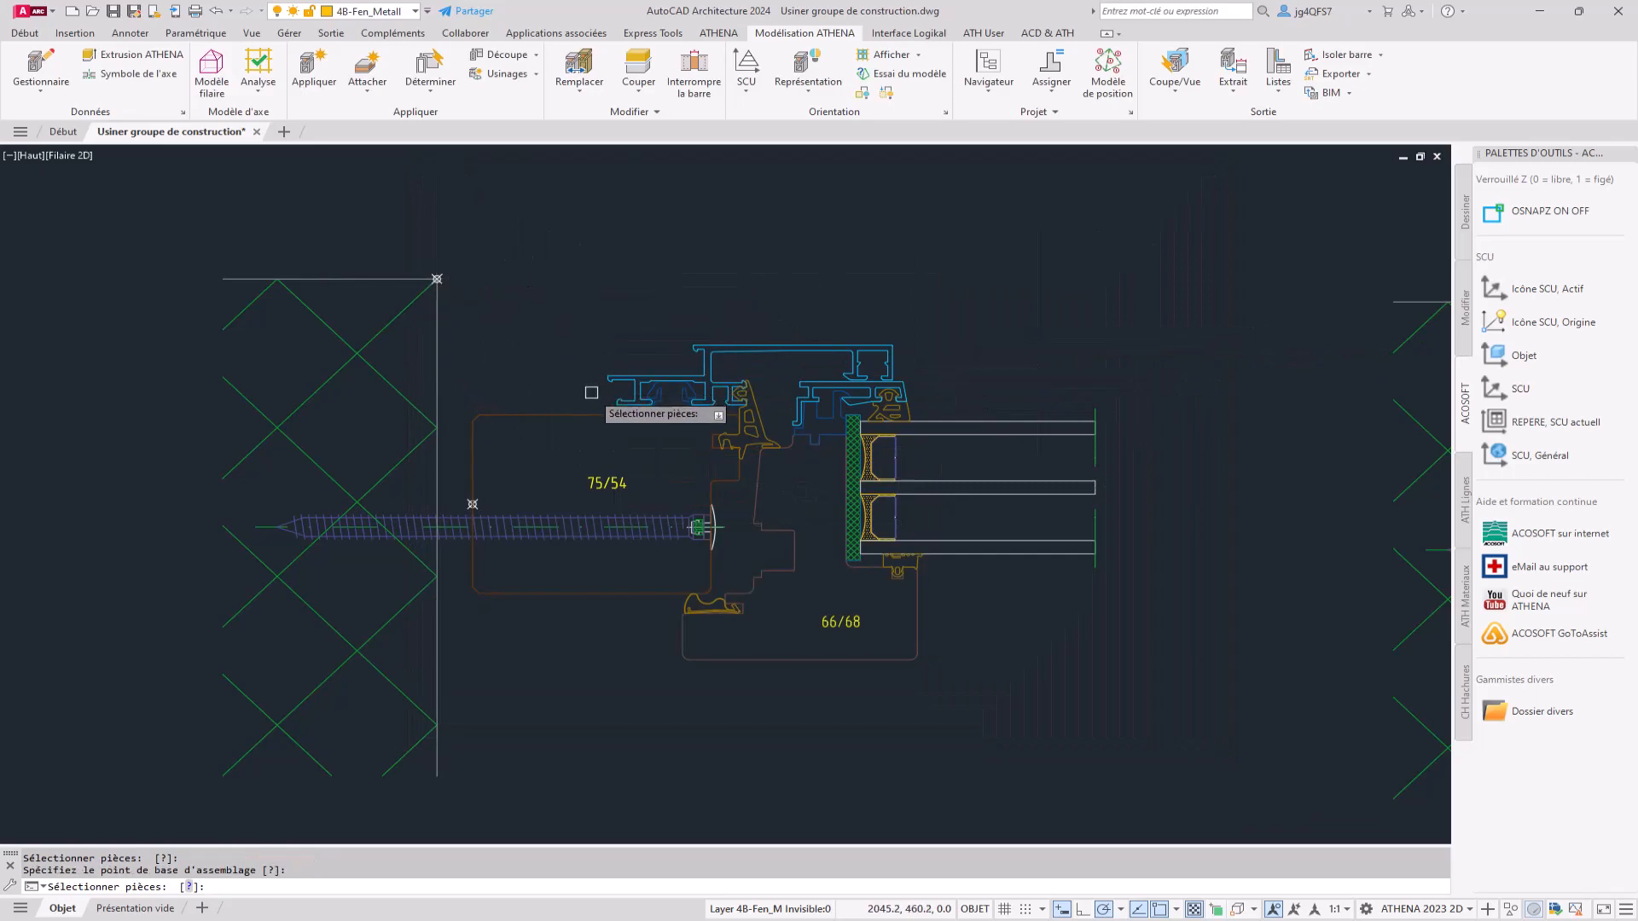
left_click(563, 410)
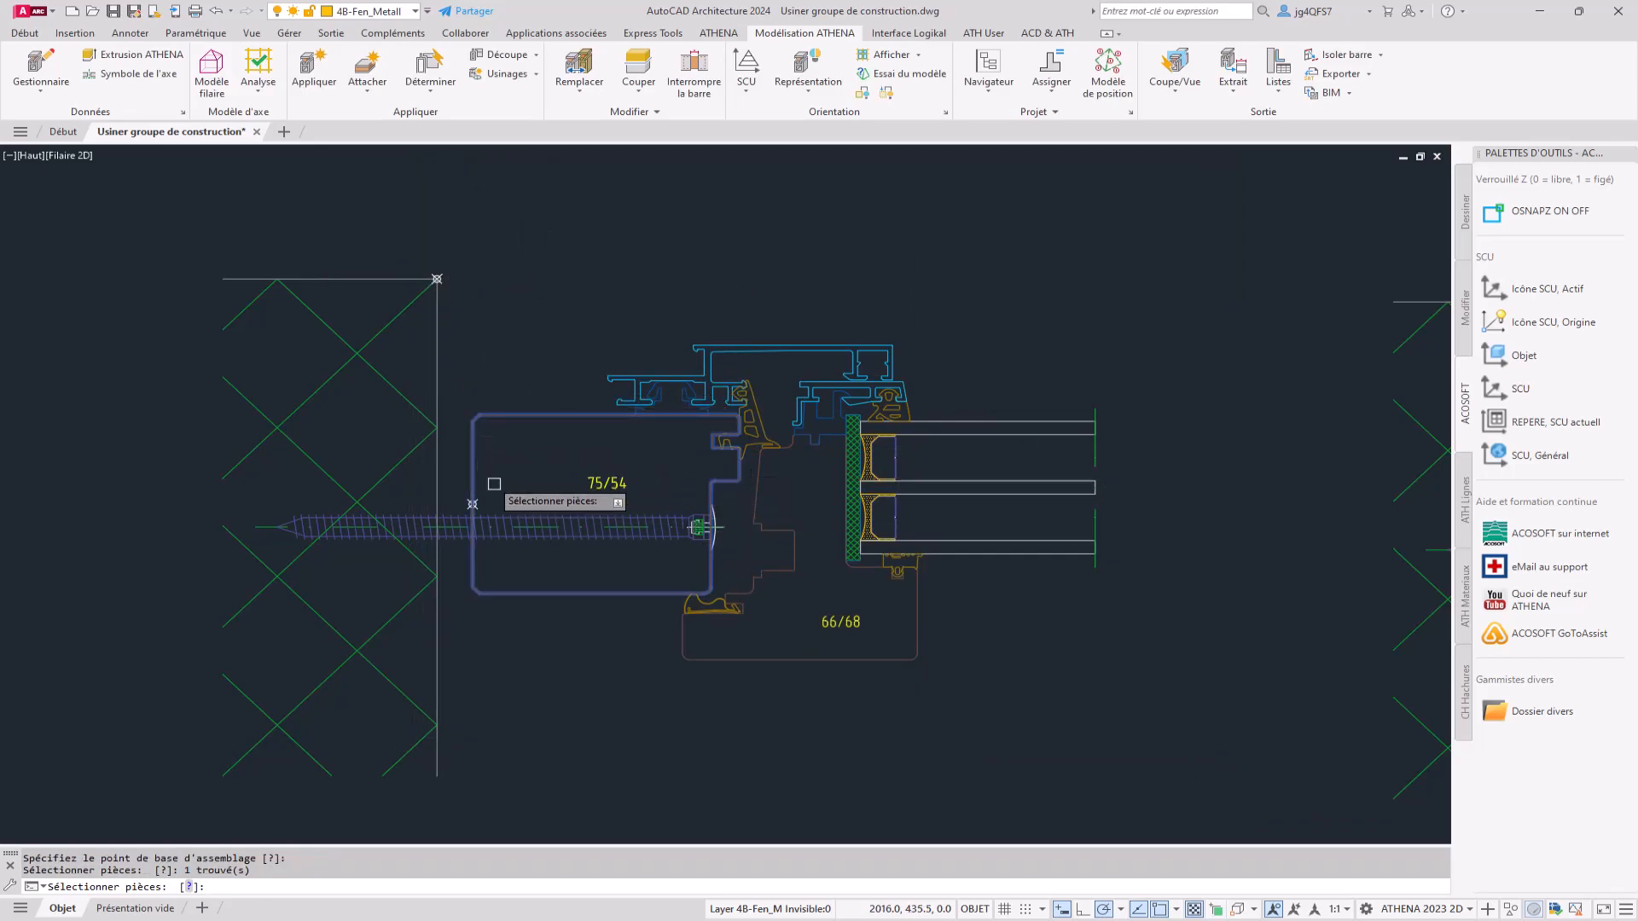
key("Return")
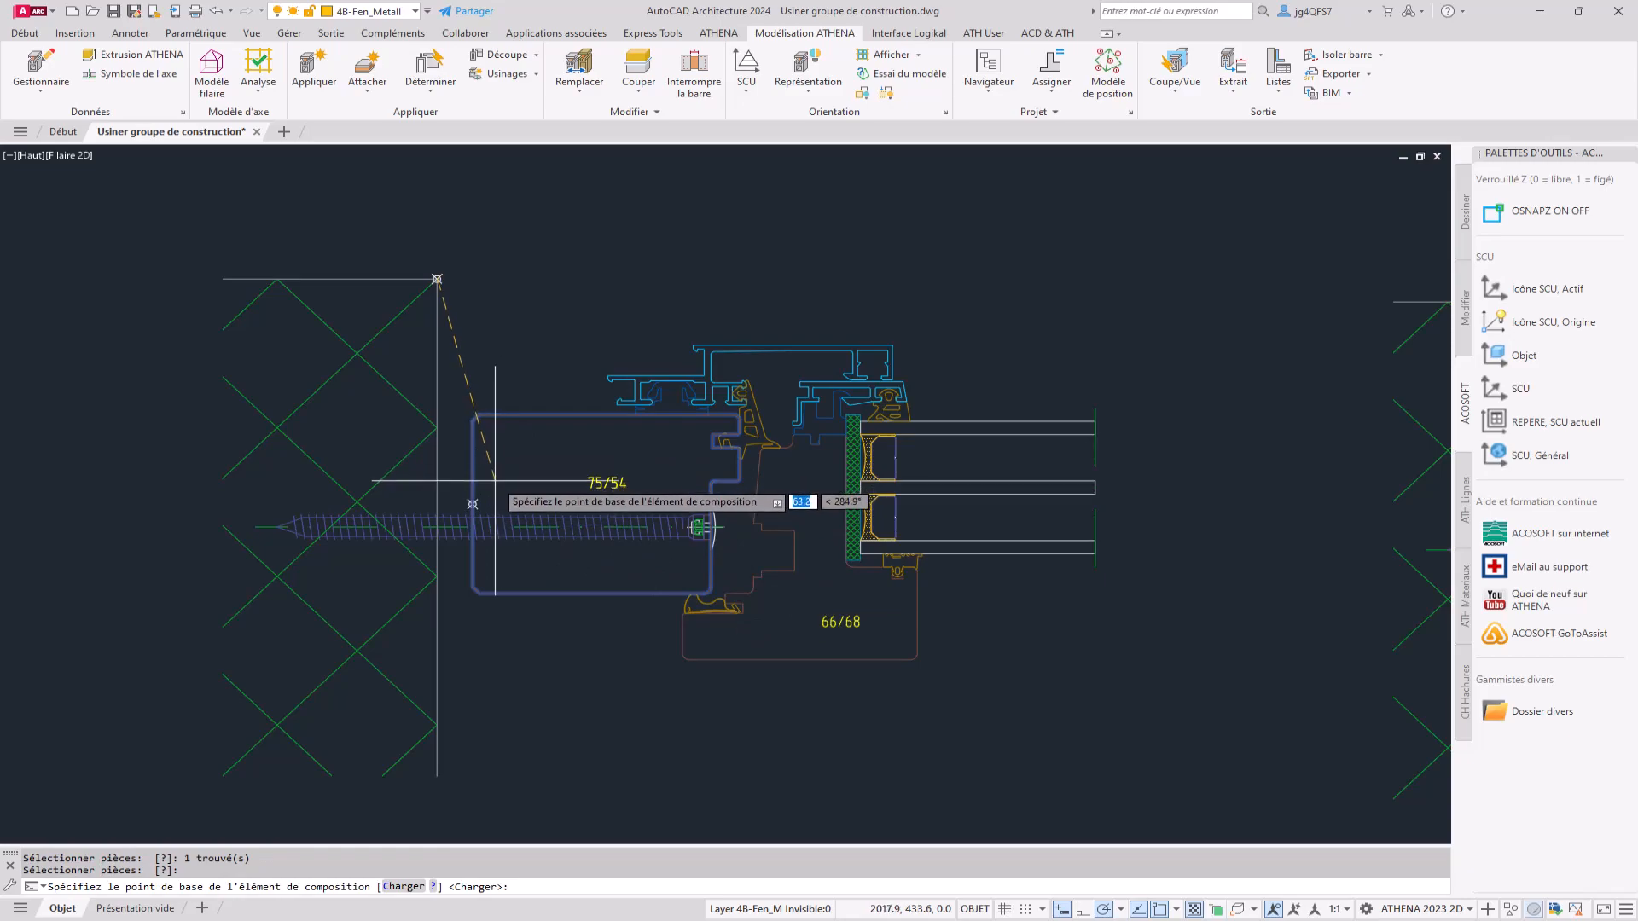
left_click(473, 504)
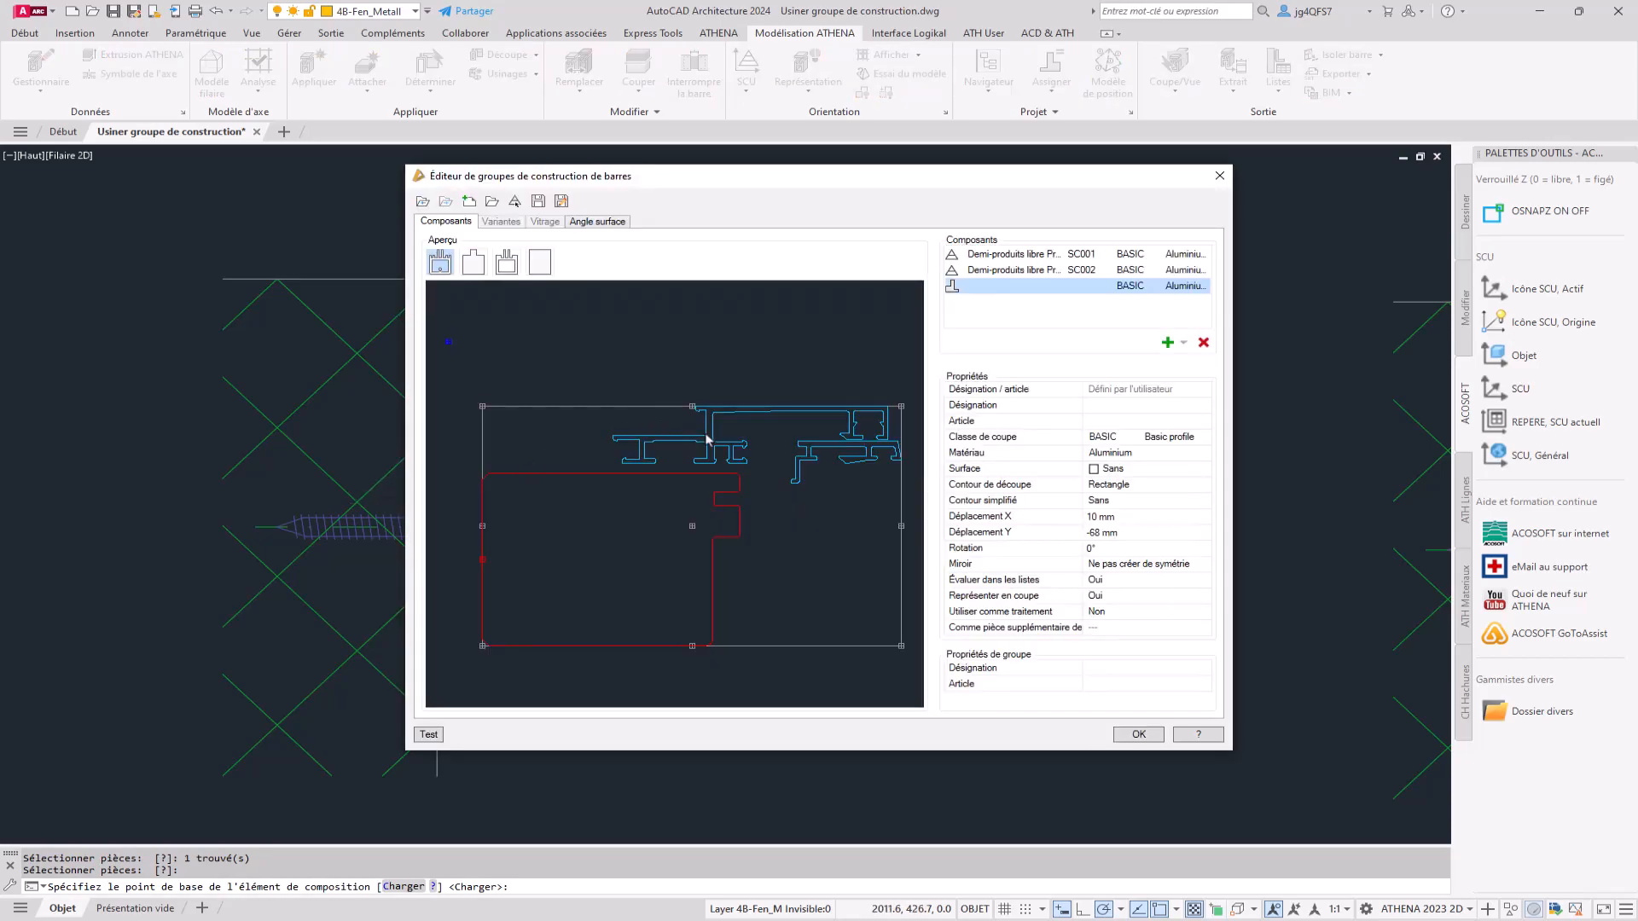
left_click(1167, 344)
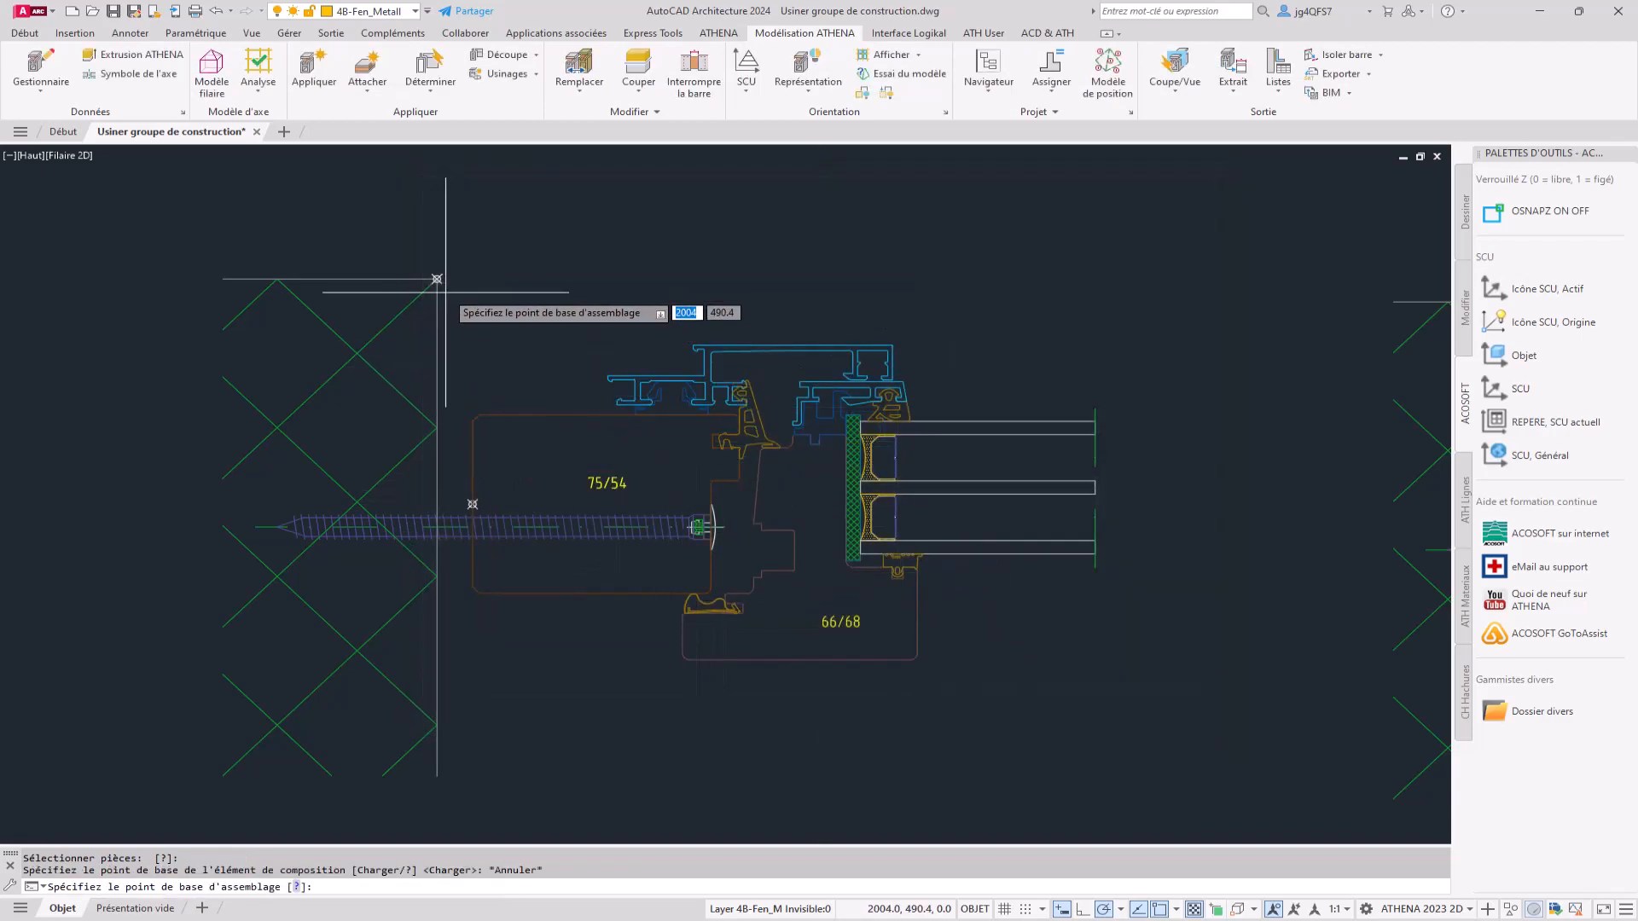
left_click(820, 658)
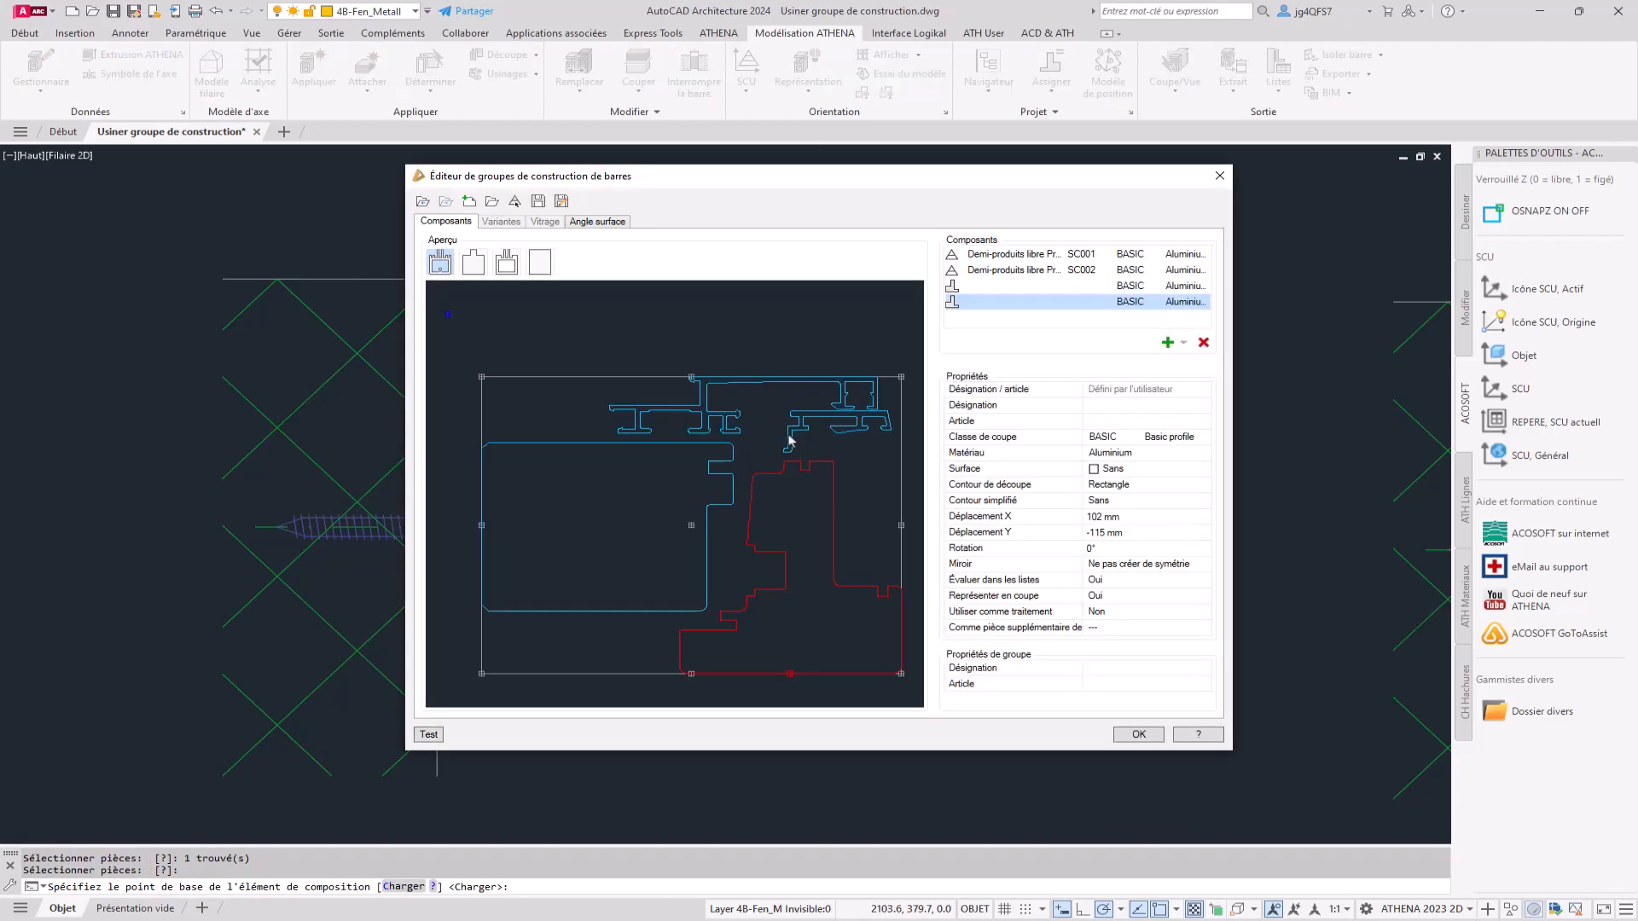
Add the gasket contours between the upper blue profile and the two frame members as one component, based on the wall corner.
left_click(1167, 344)
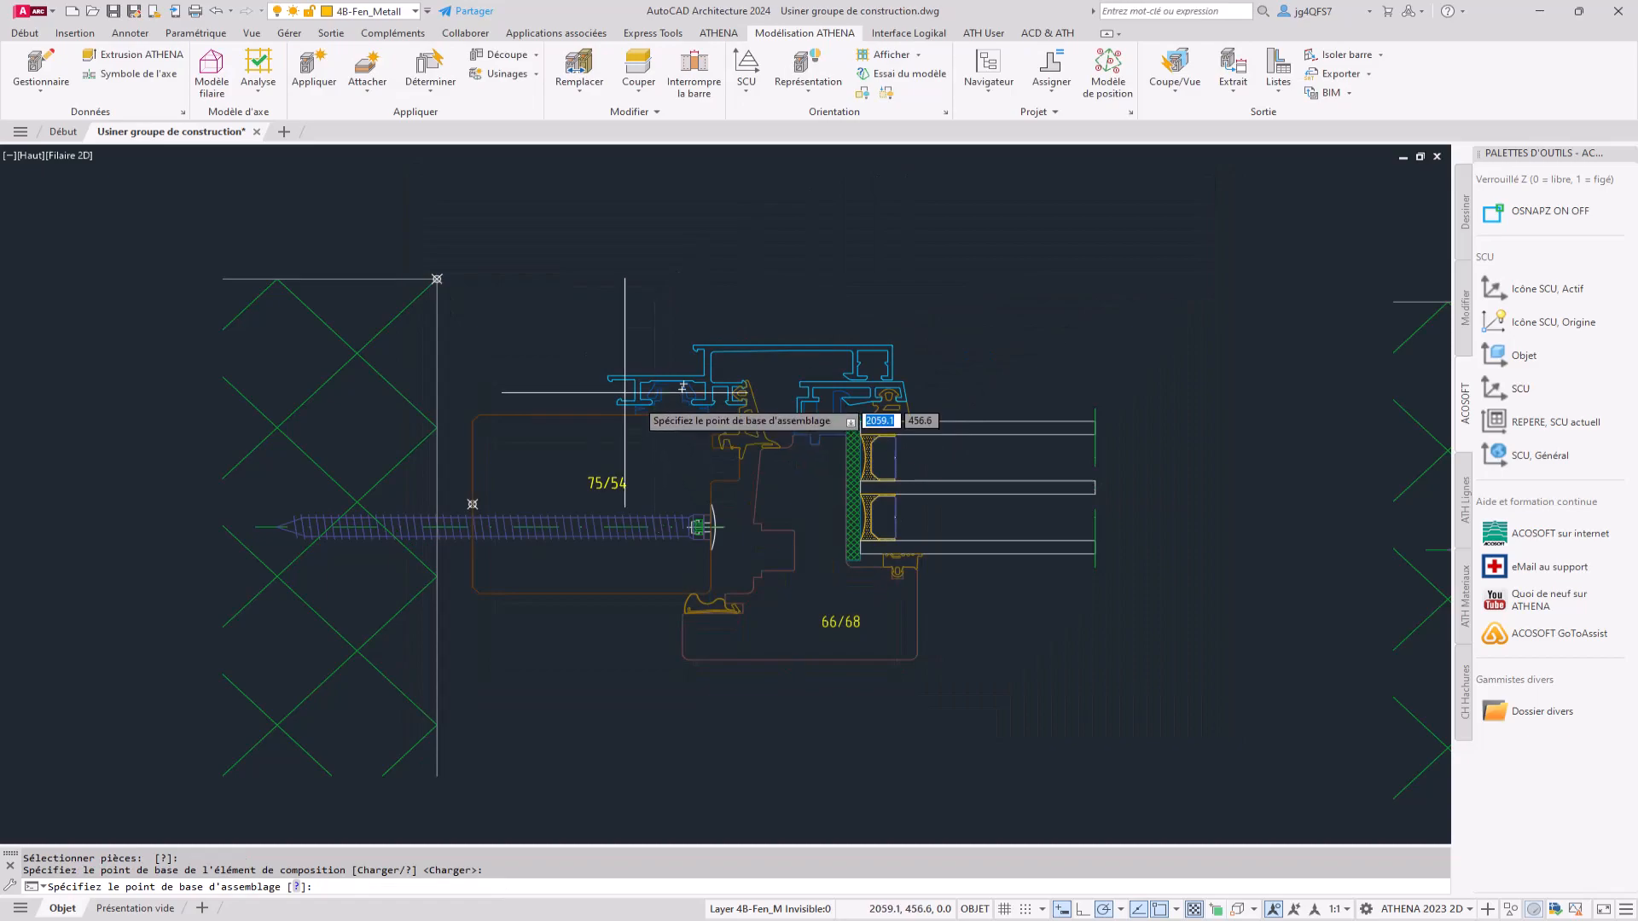
left_click(436, 280)
left_click(761, 415)
scroll(750, 410, "up", 5)
left_click(724, 355)
left_click(748, 428)
left_click(740, 486)
key("Return")
left_click(629, 535)
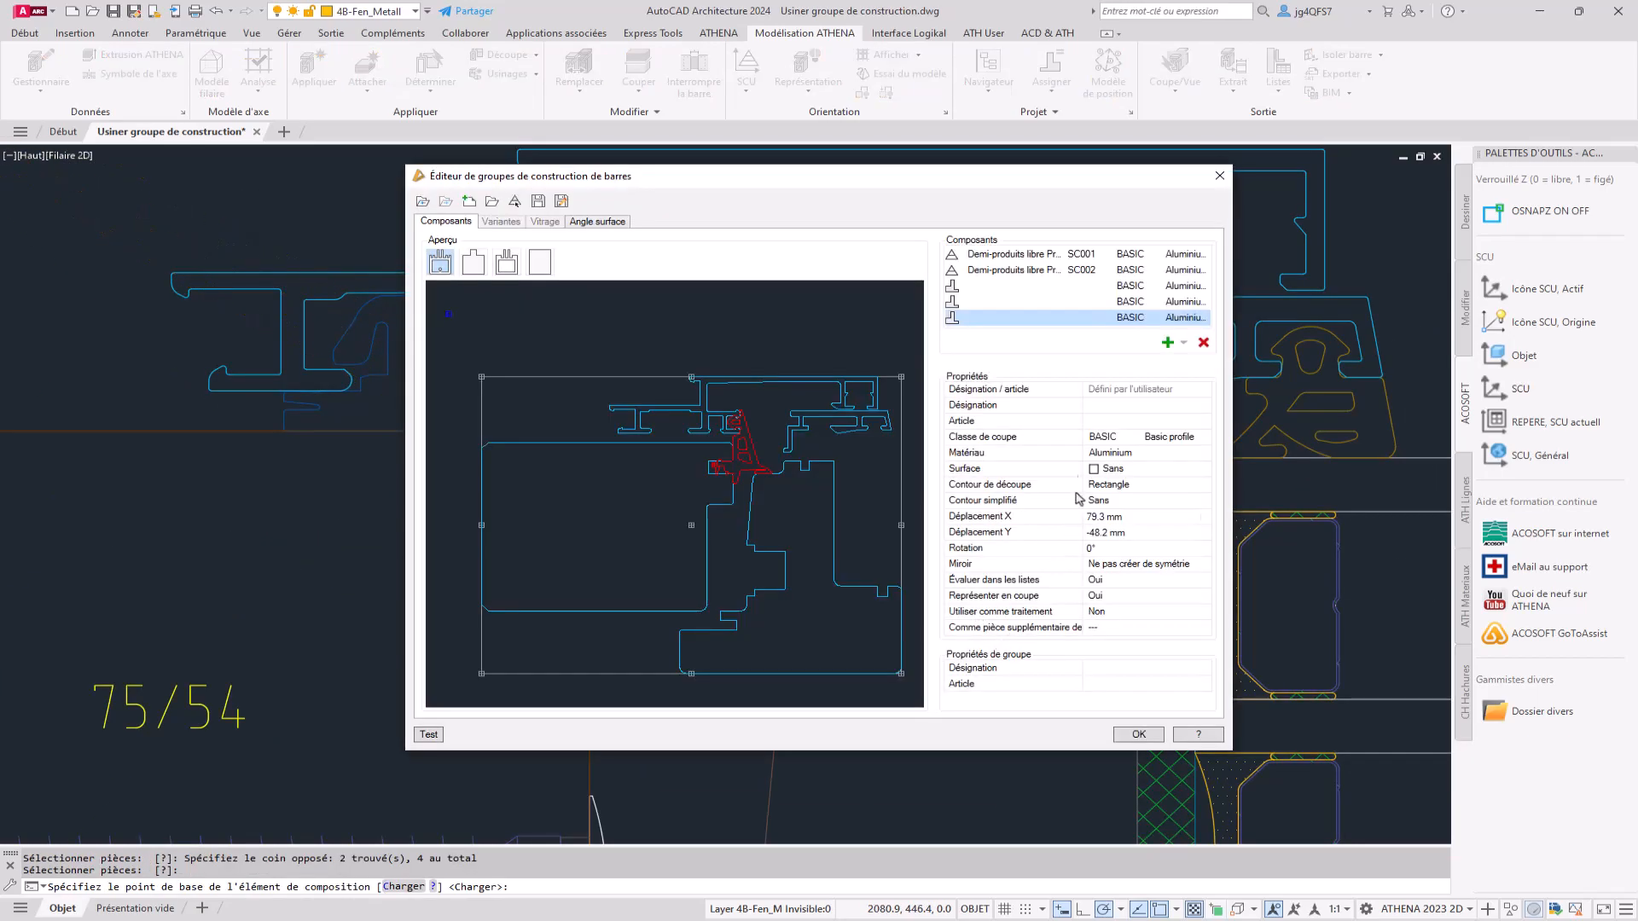
Add the gasket between the smaller blue profile and the outer glass pane as a component, based on the wall corner.
left_click(1167, 345)
scroll(912, 439, "down", 6)
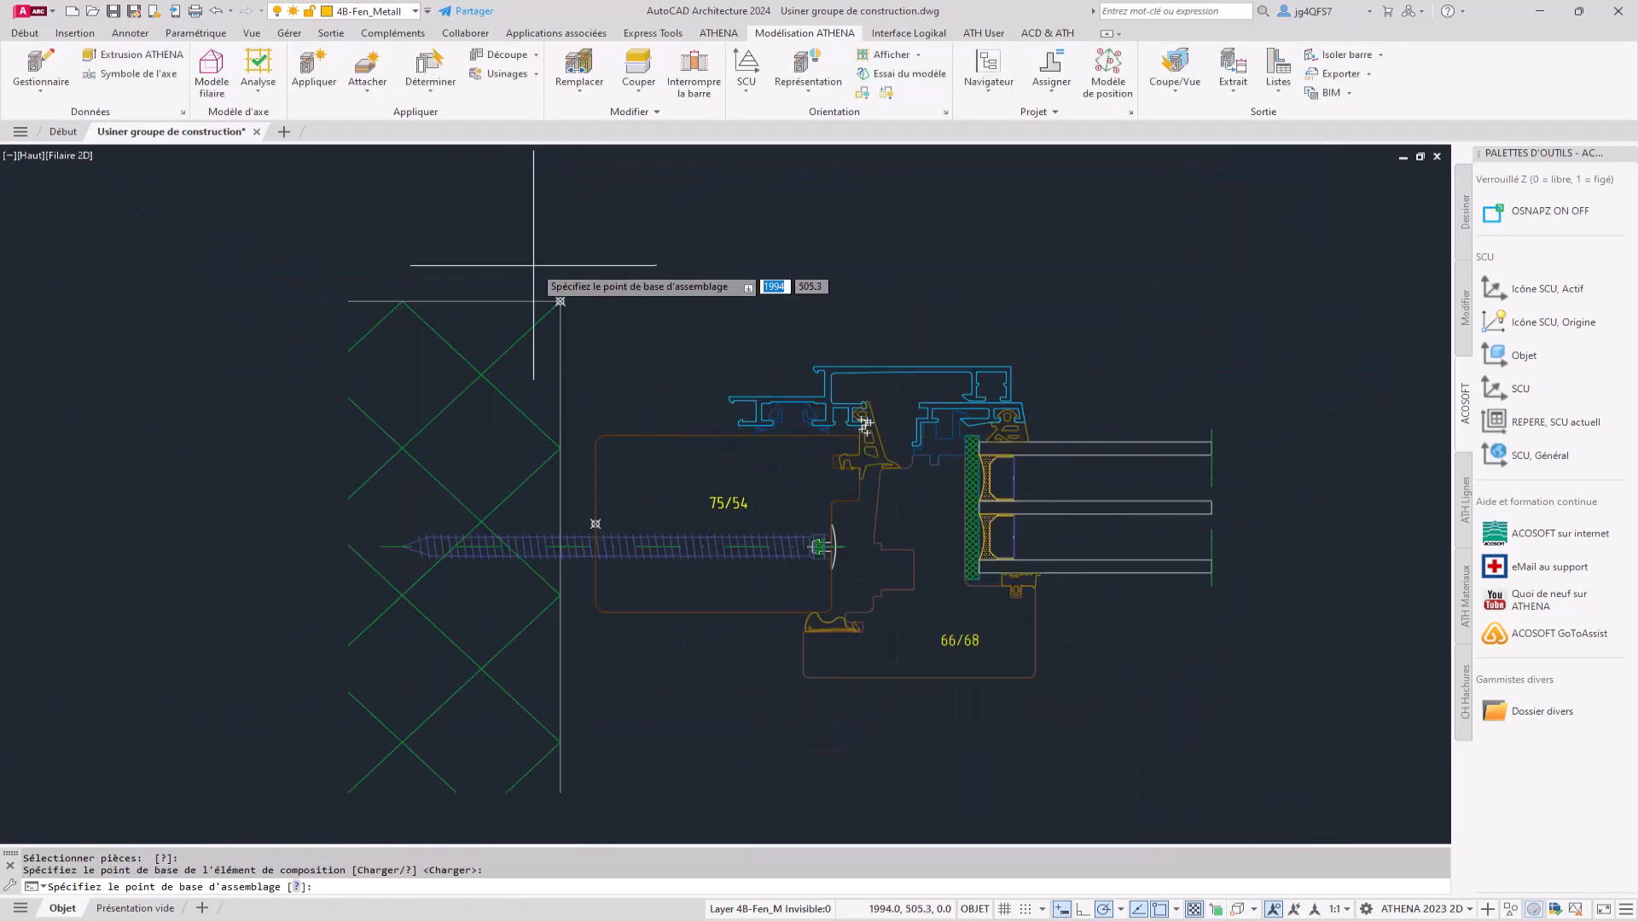
left_click(560, 300)
scroll(1038, 417, "up", 4)
left_click(975, 431)
scroll(1086, 329, "down", 3)
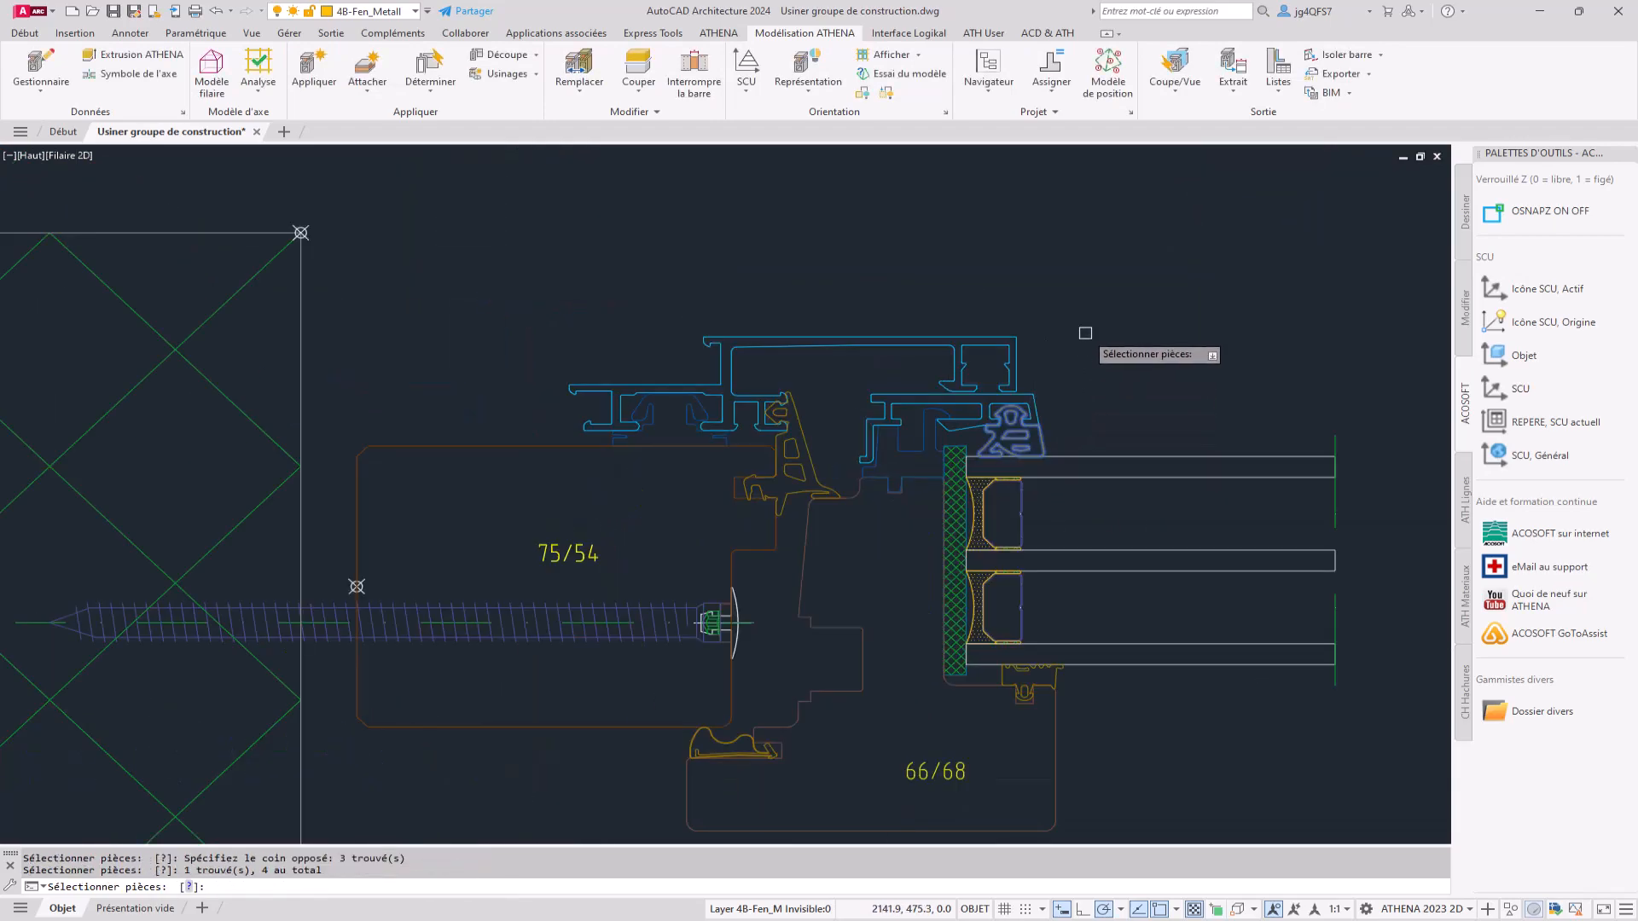
key("Return")
left_click(1020, 402)
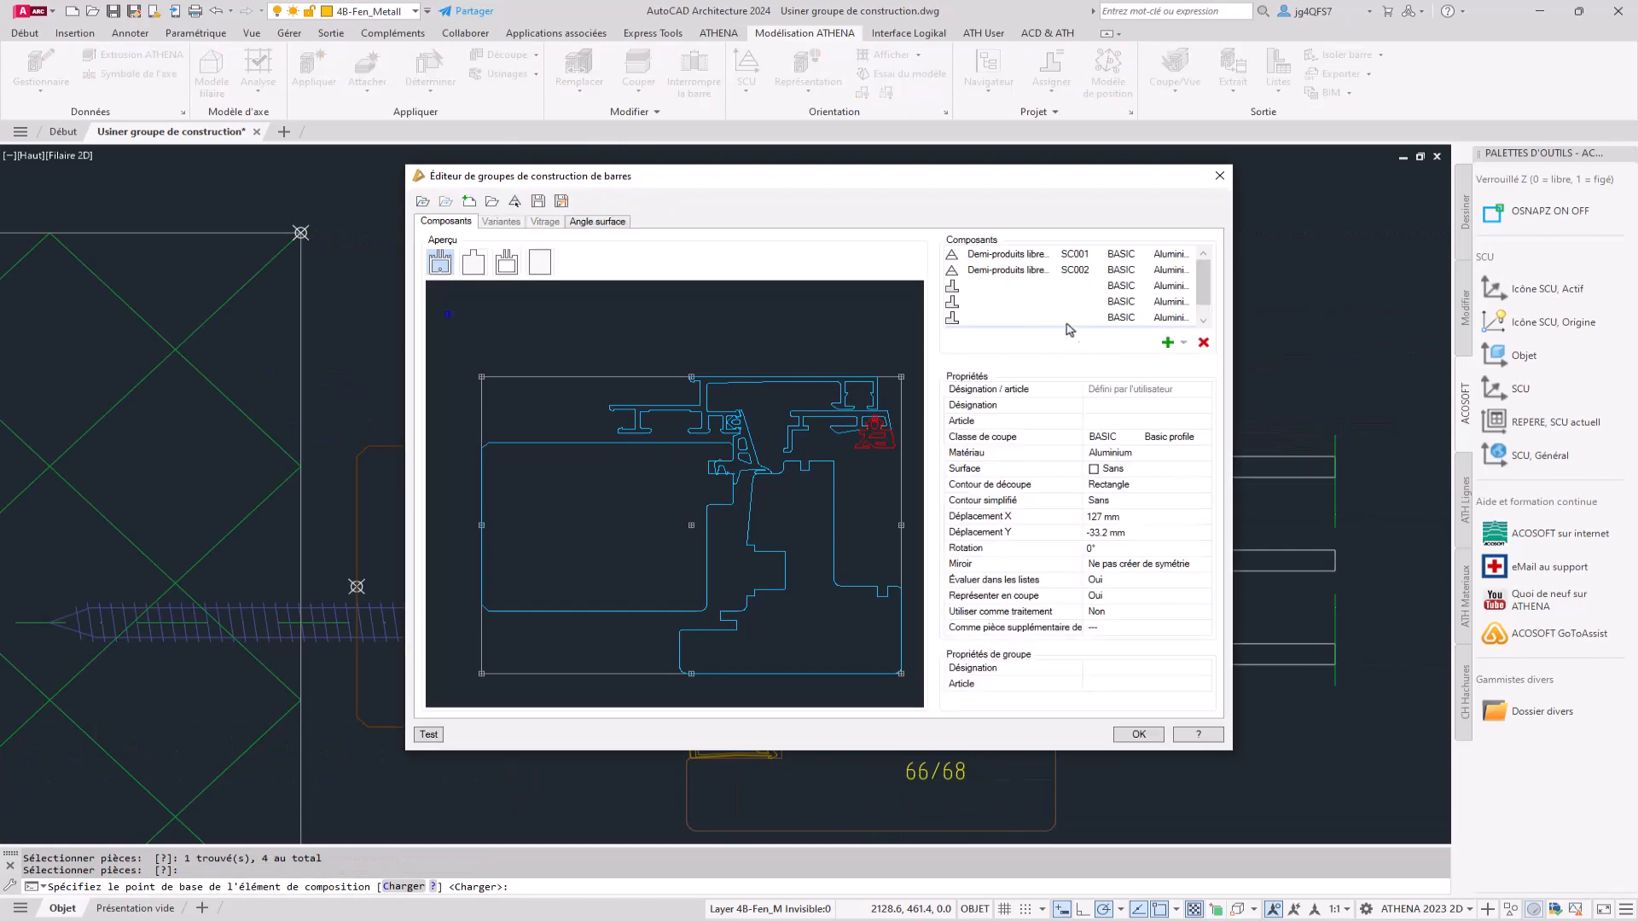
Add the small gasket between the inner glass pane and the 66/68 member as a component, based on the wall corner.
left_click(1167, 346)
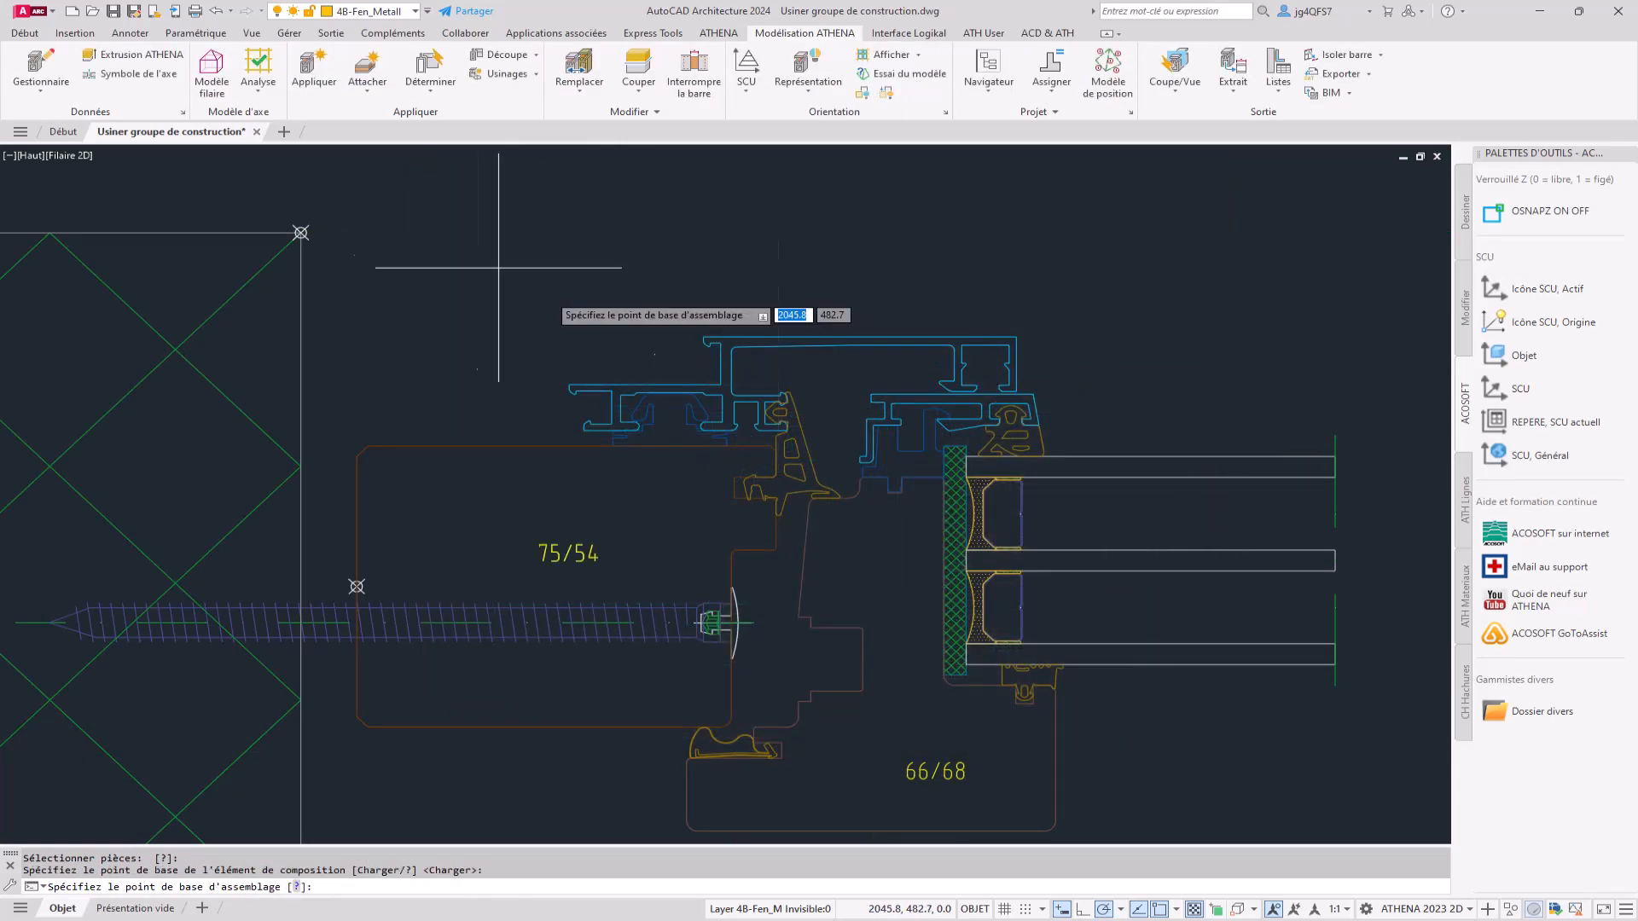
left_click(301, 233)
scroll(614, 336, "down", 3)
scroll(819, 515, "up", 8)
left_click(1124, 499)
left_click(930, 537)
left_click(929, 536)
left_click(907, 561)
scroll(971, 531, "down", 5)
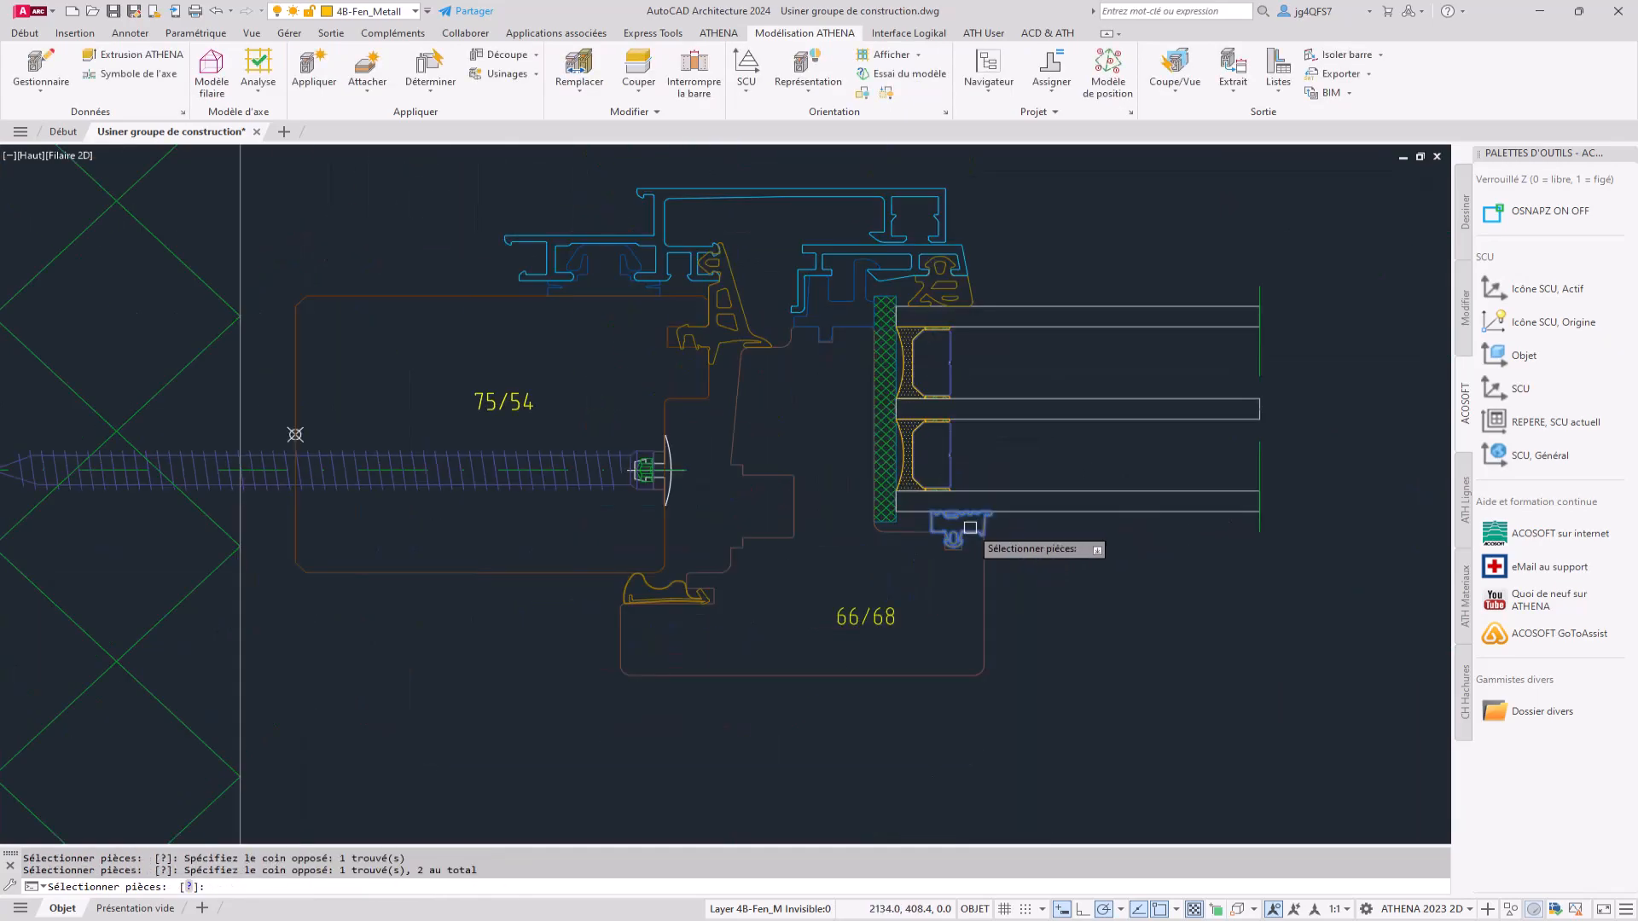
key("Return")
scroll(944, 541, "up", 4)
left_click(957, 563)
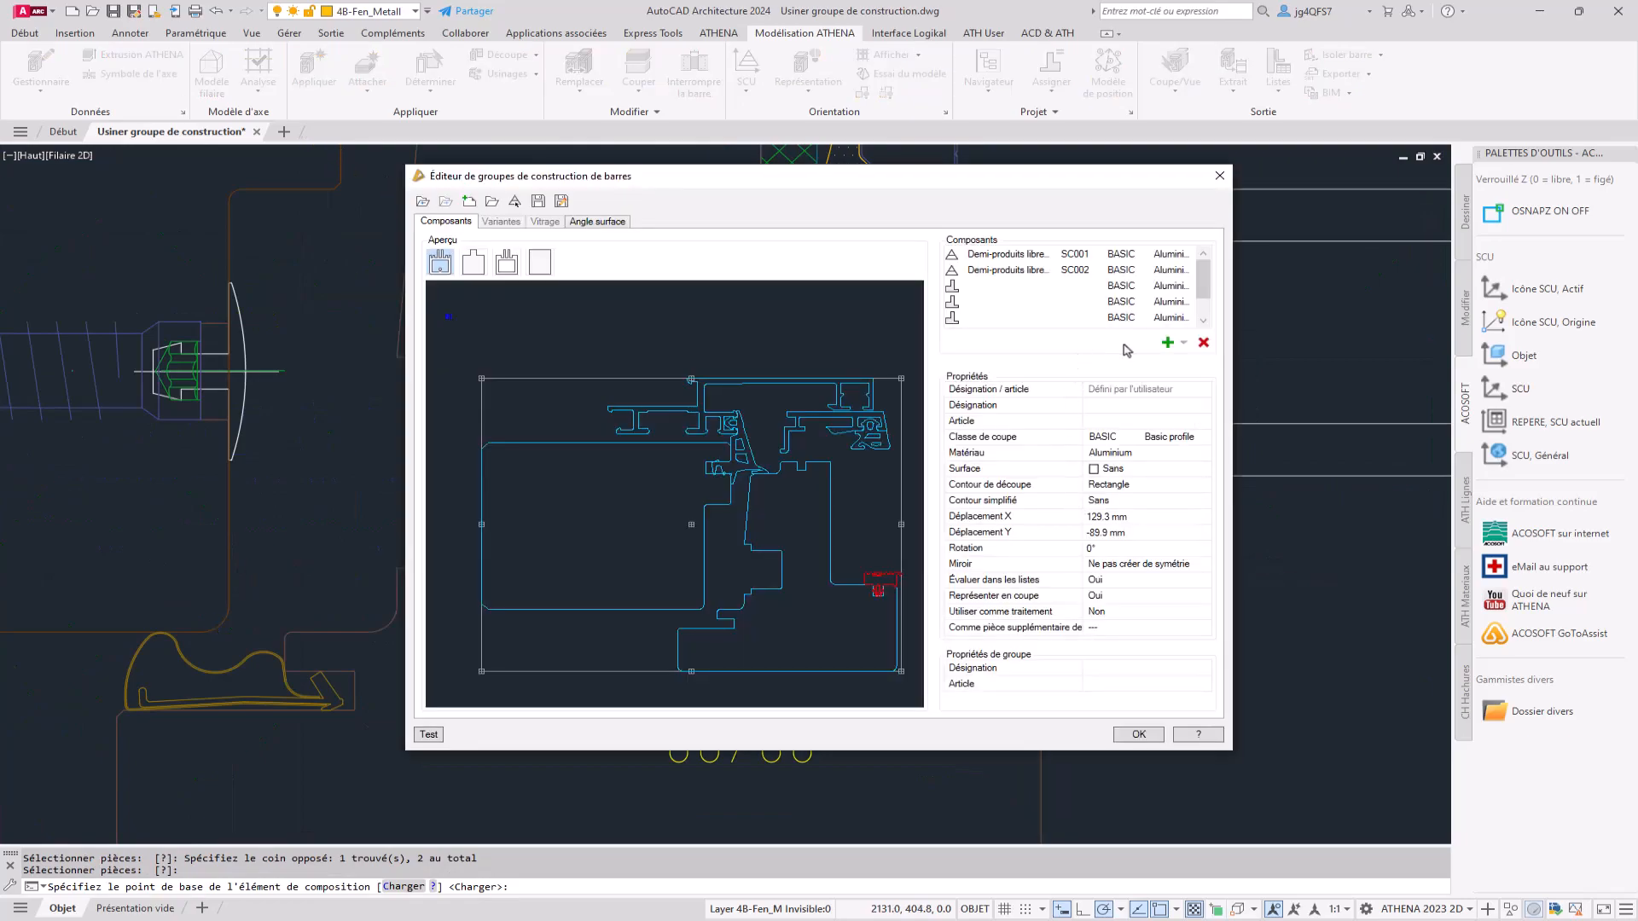
Add the gasket where the 75/54 member's lower edge meets the 66/68 member as a component, based on the wall corner.
left_click(1169, 345)
scroll(973, 440, "down", 6)
middle_click_drag(946, 428, 946, 544)
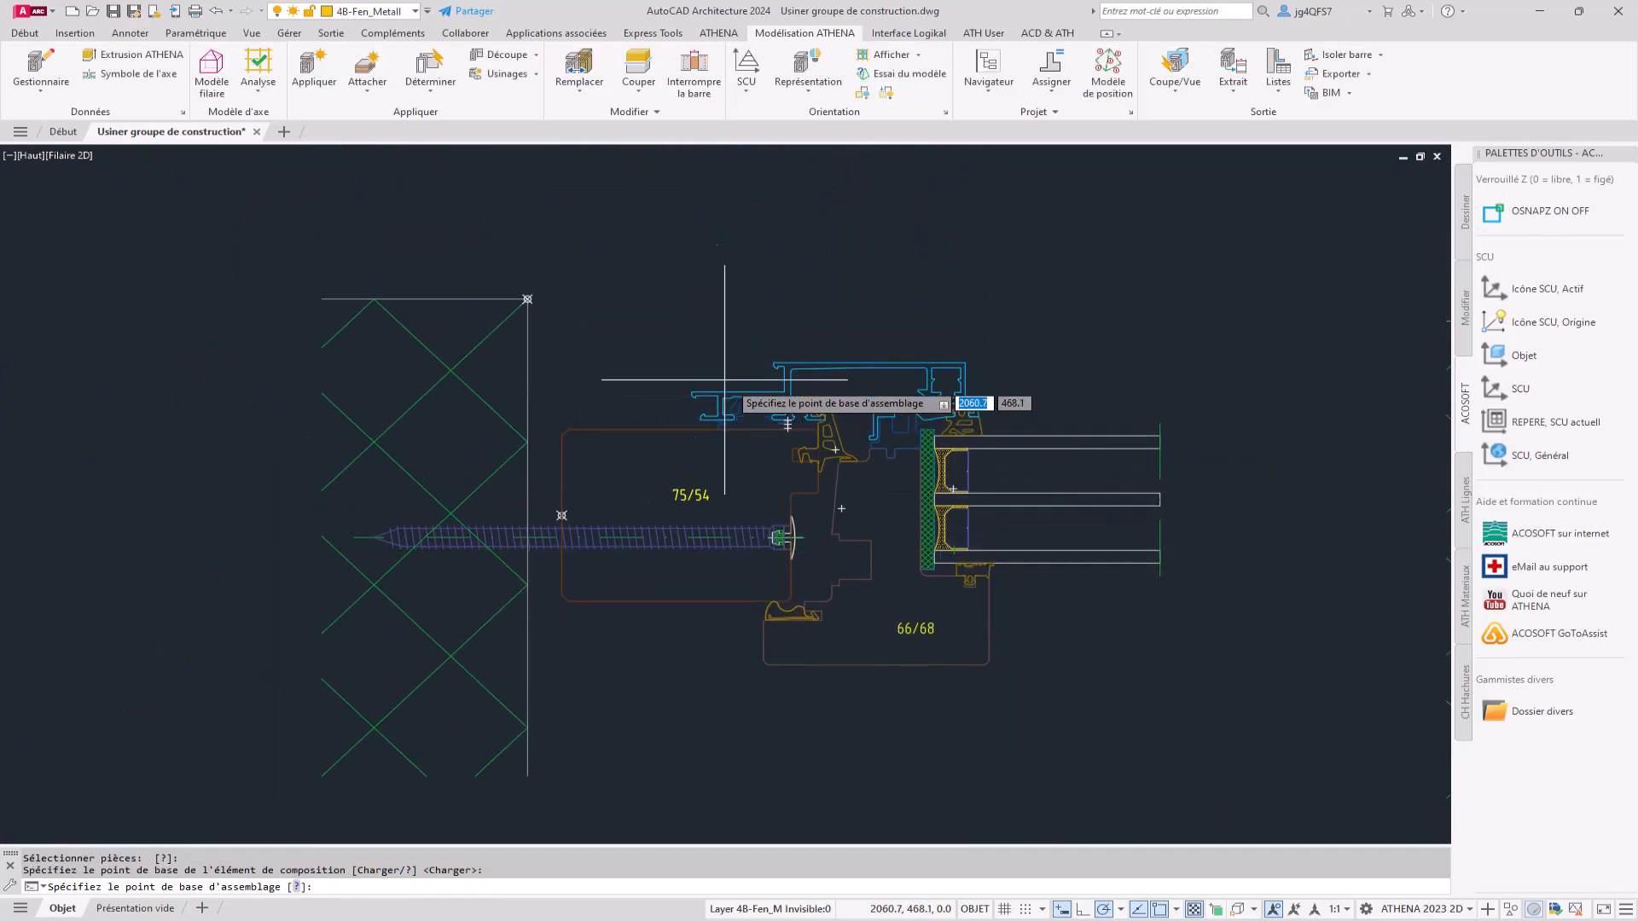
left_click(528, 297)
scroll(802, 621, "up", 7)
left_click(810, 619)
key("Return")
scroll(939, 653, "up", 3)
left_click(951, 652)
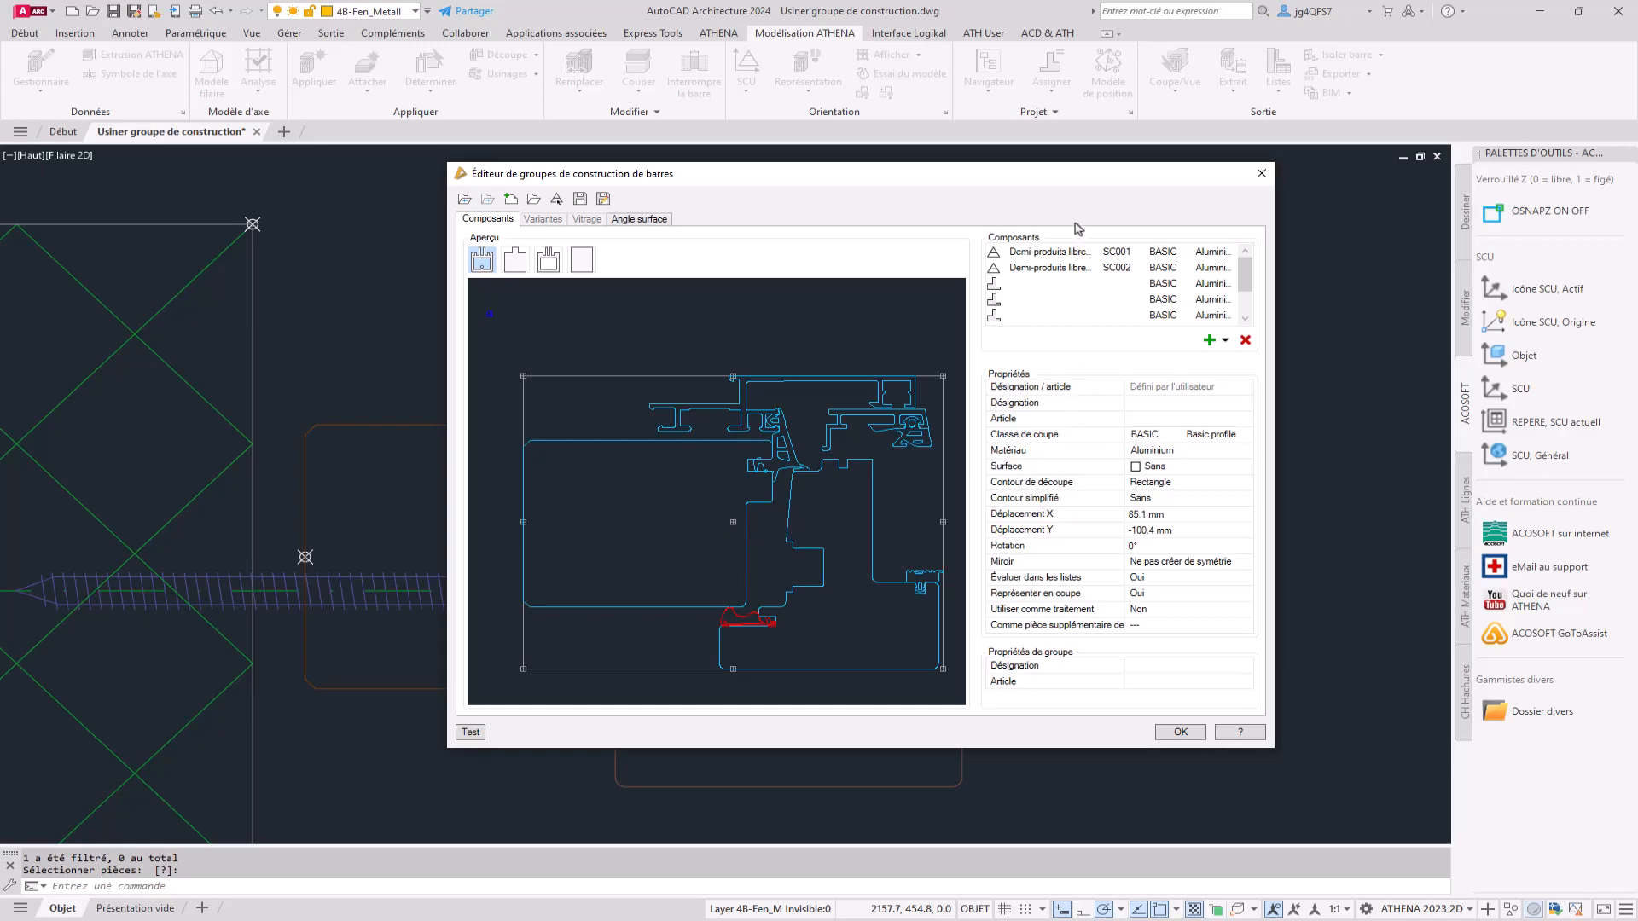
Set the cut class of components SC001 and SC002 to ADD_01 Additional profile.
left_click(1075, 252)
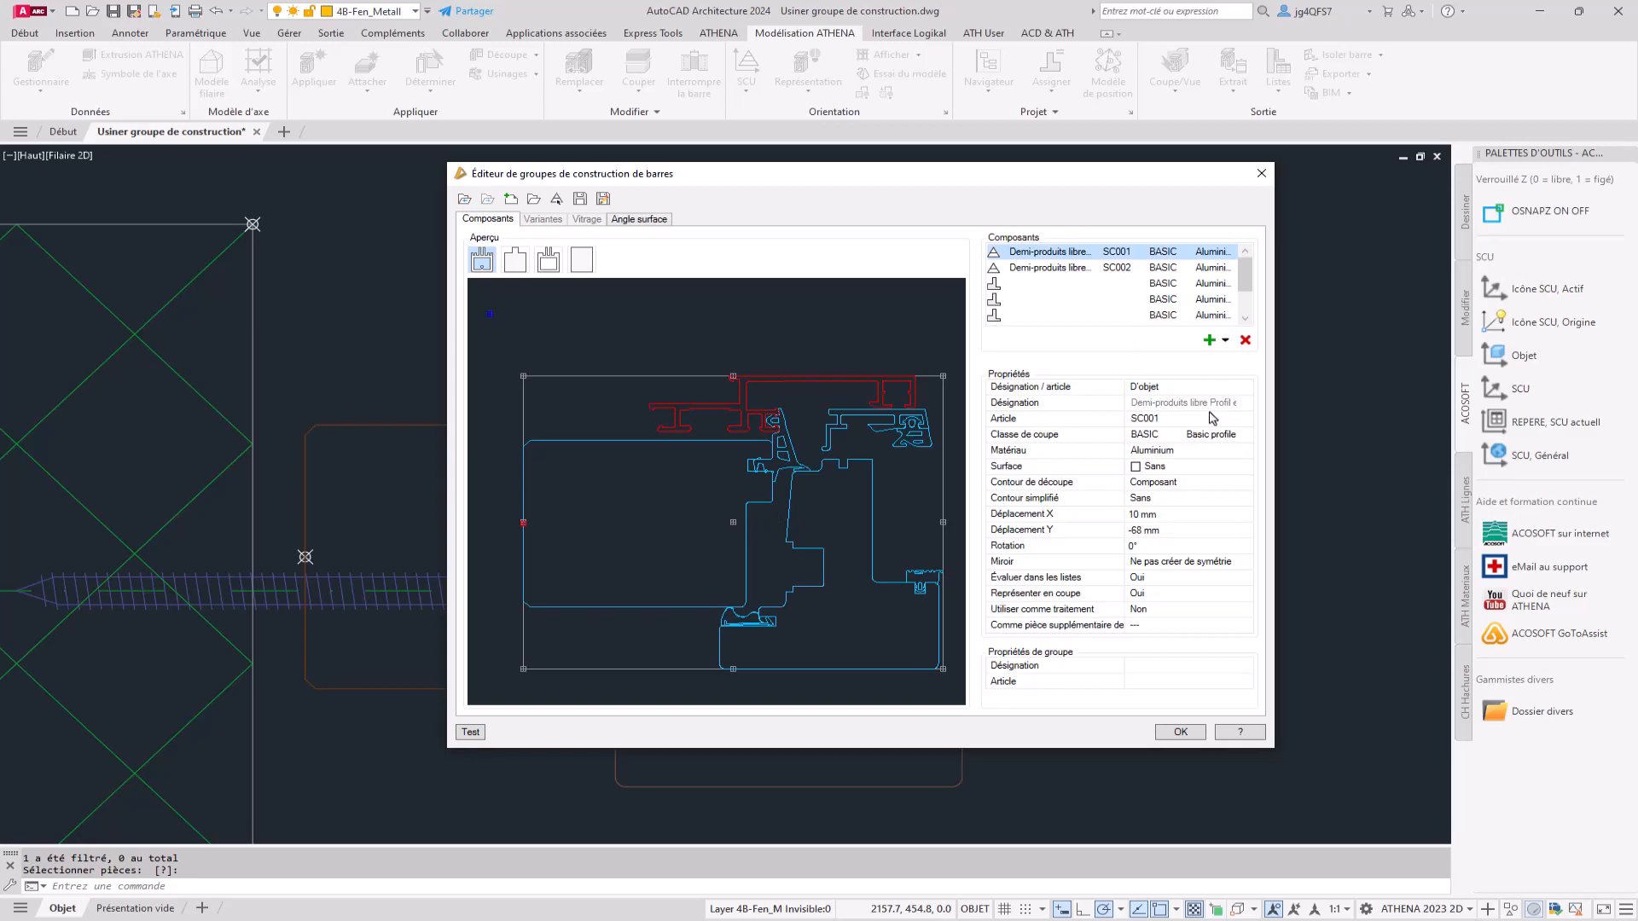
left_click(1229, 435)
left_click(1230, 436)
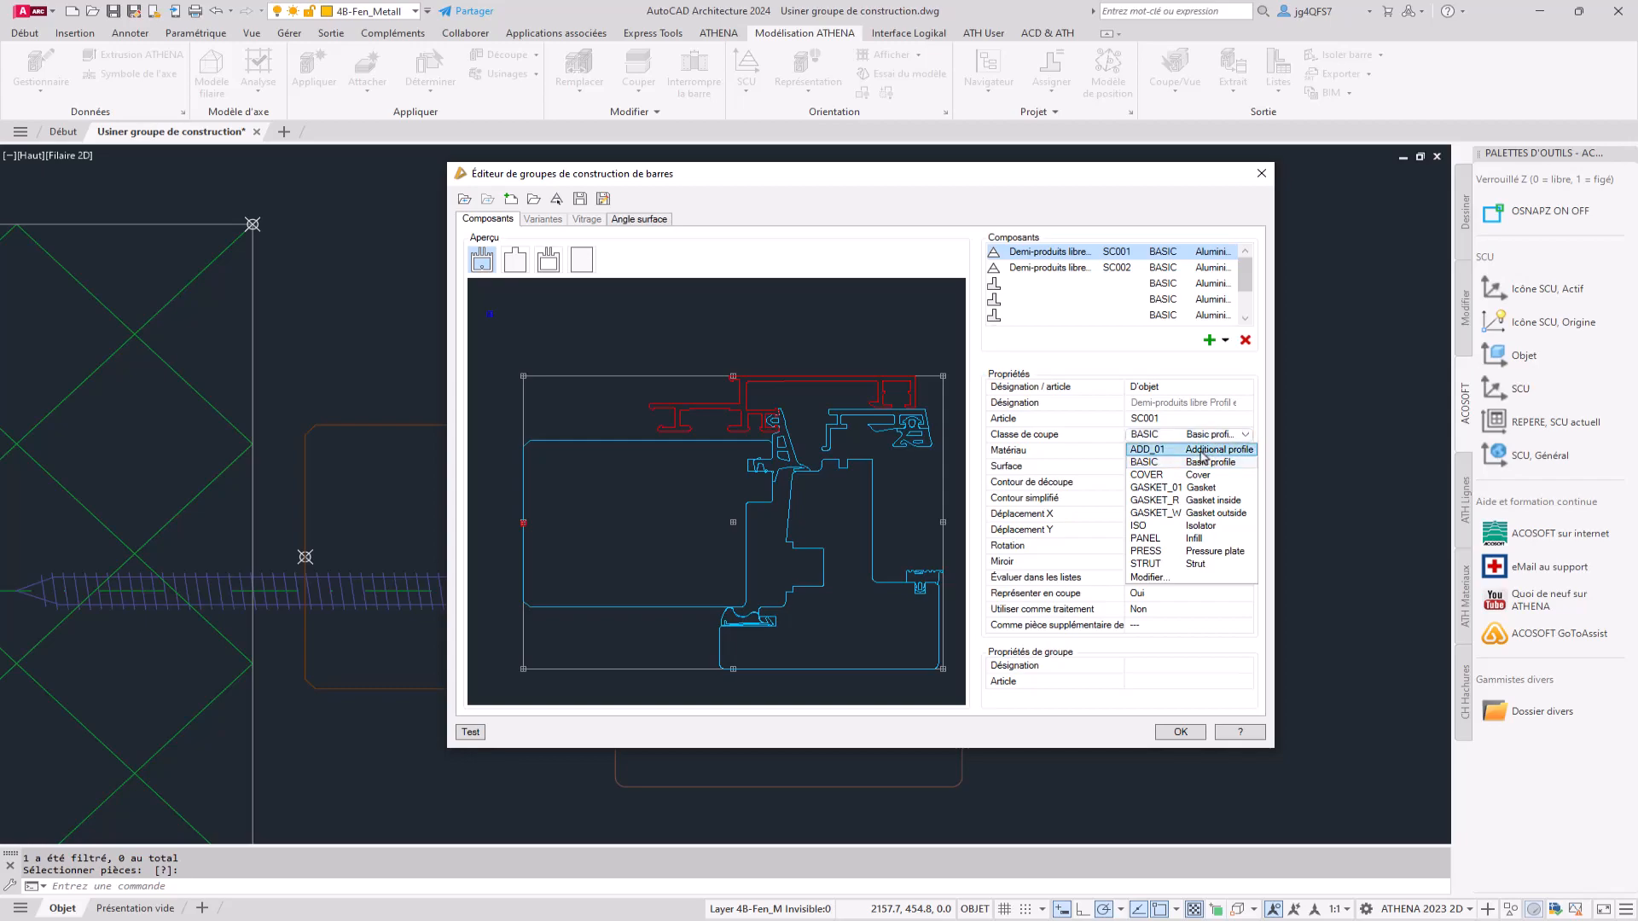
left_click(1224, 449)
left_click(1178, 270)
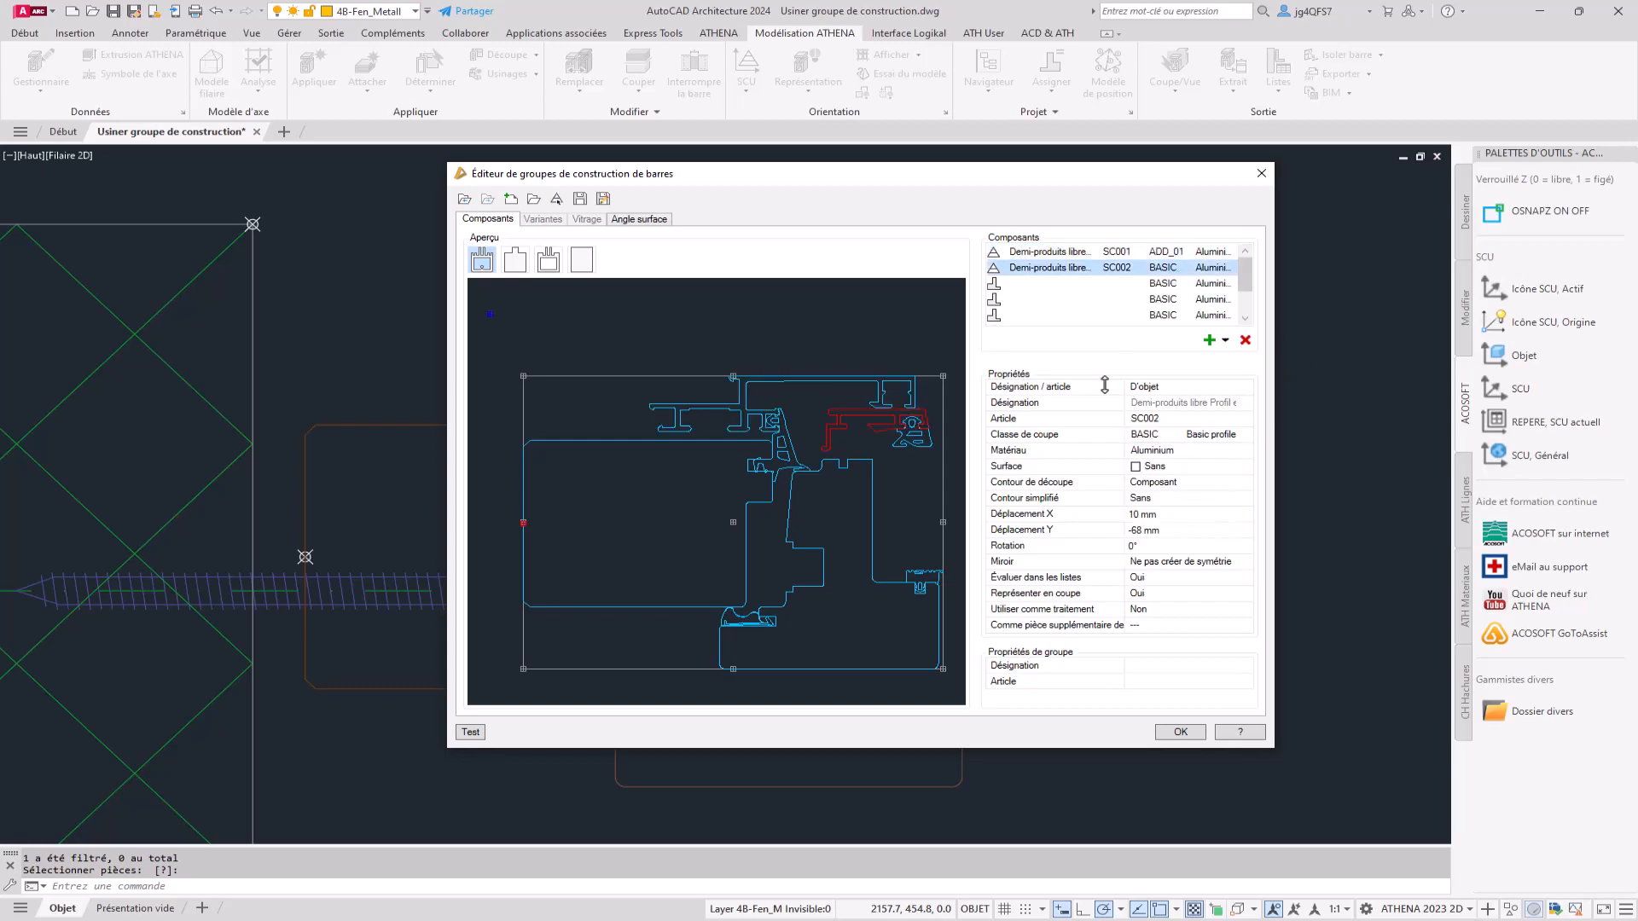
left_click(1186, 435)
left_click(1182, 449)
Give the 75/54 frame component the designation Profil cadre and the article Pr001.
left_click(1144, 285)
left_click(1174, 404)
type("Pro")
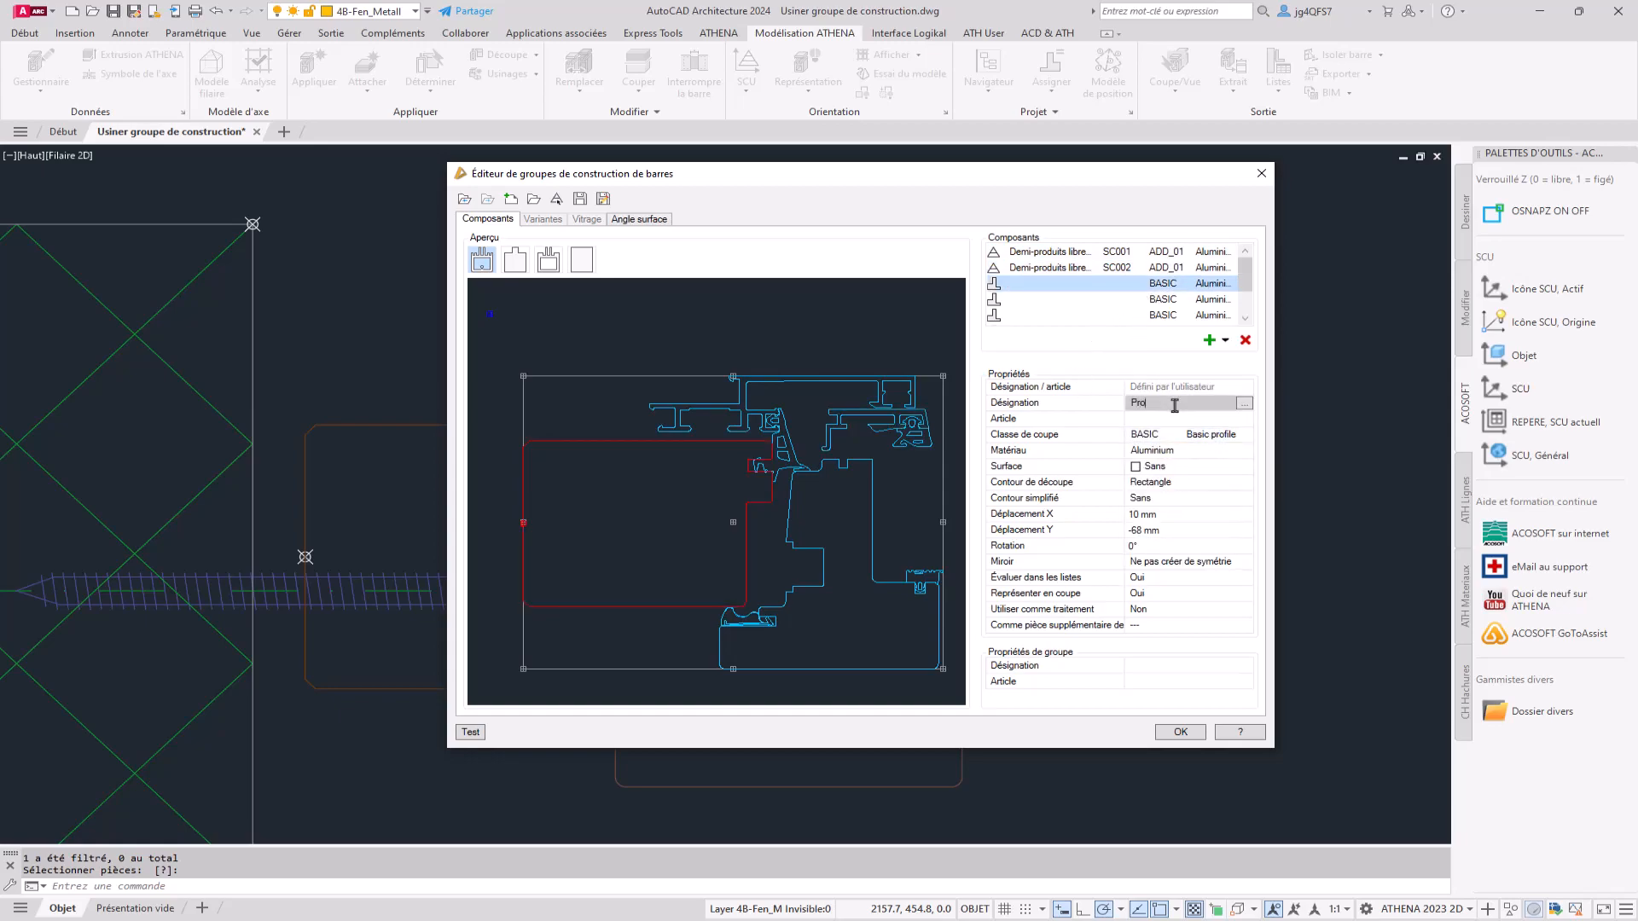
double_click(1170, 419)
type("Pr")
left_click(819, 464)
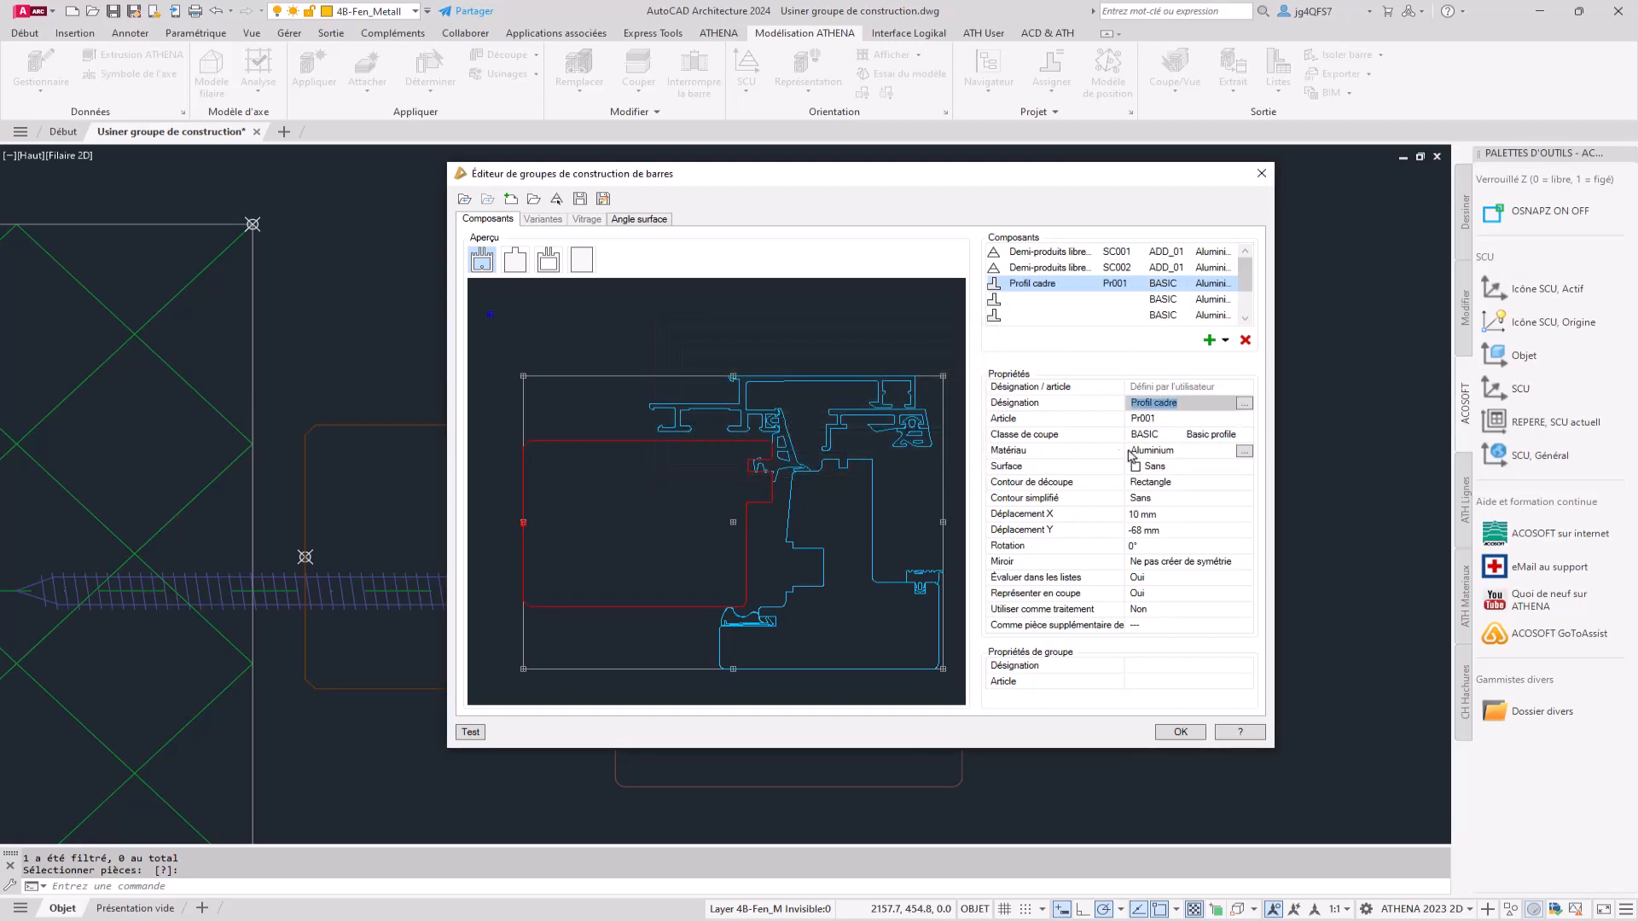
Set the Profil cadre component's material to Bois and its surface to RAL 9016, keeping the Rectangle cut contour.
left_click(1241, 450)
left_click(1193, 454)
left_click(776, 453)
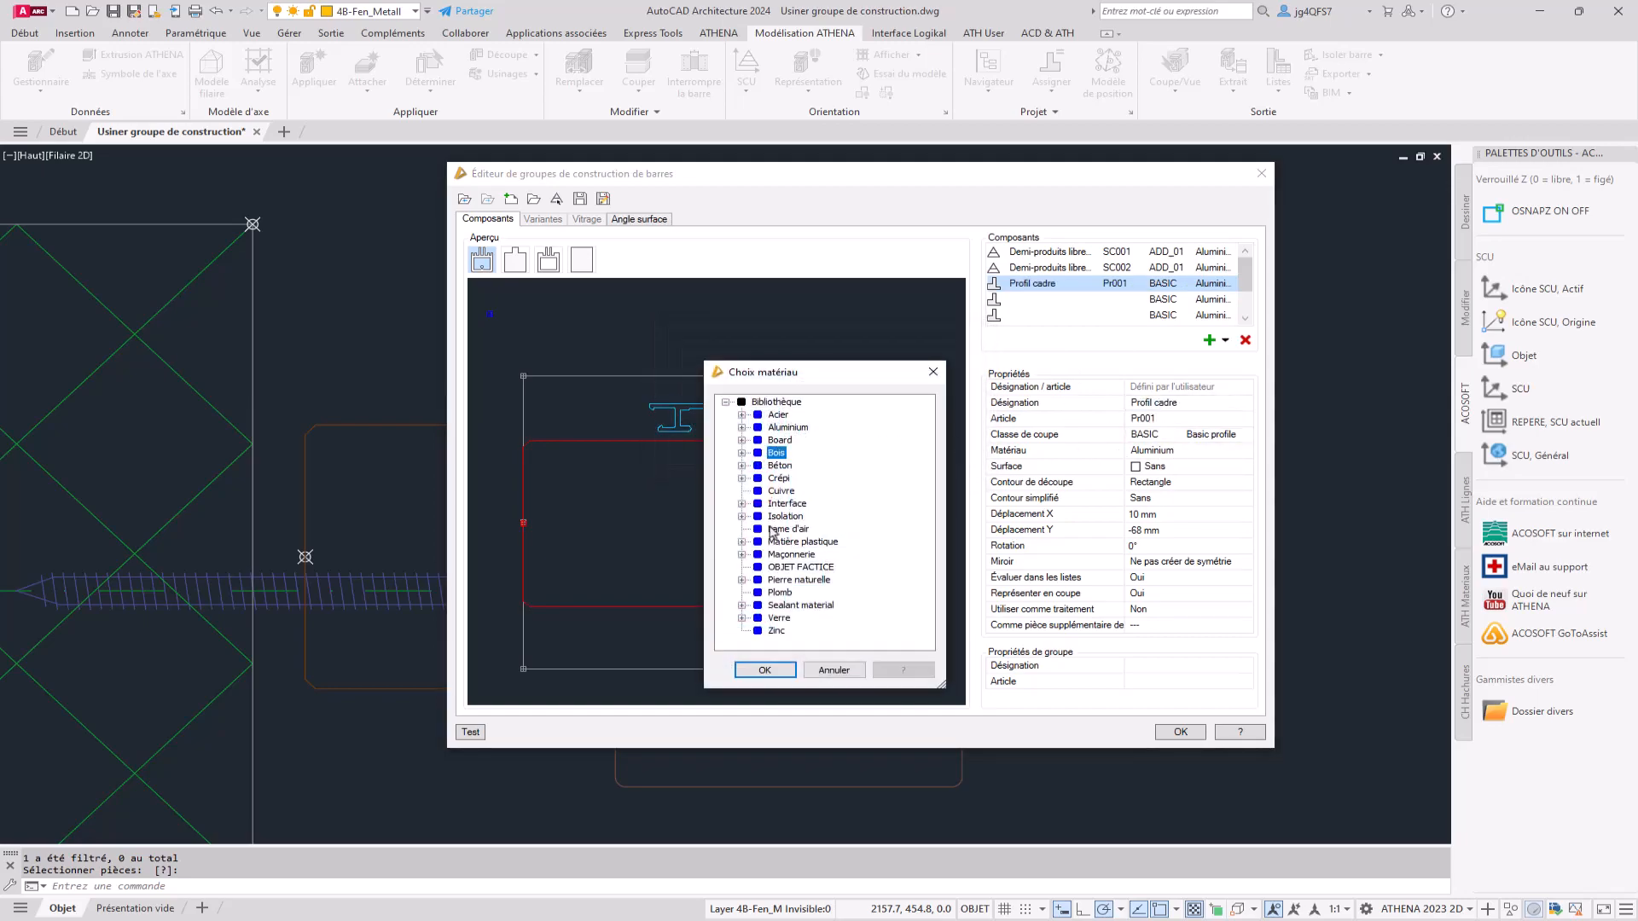
left_click(765, 671)
left_click(1209, 467)
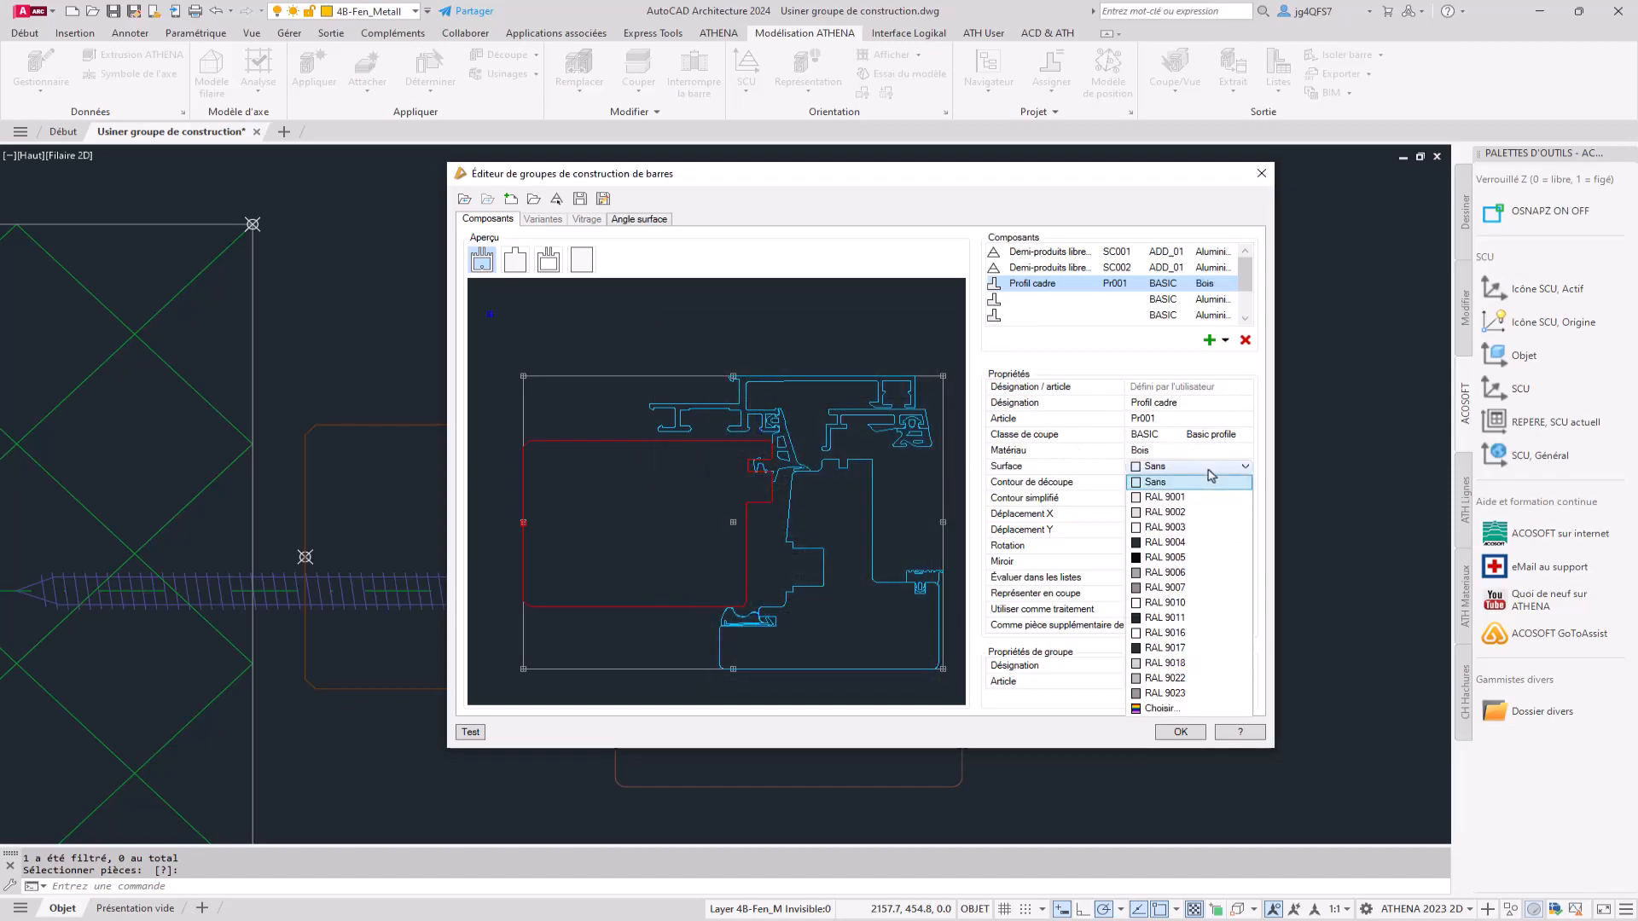
left_click(1180, 635)
left_click(1218, 485)
left_click(1217, 489)
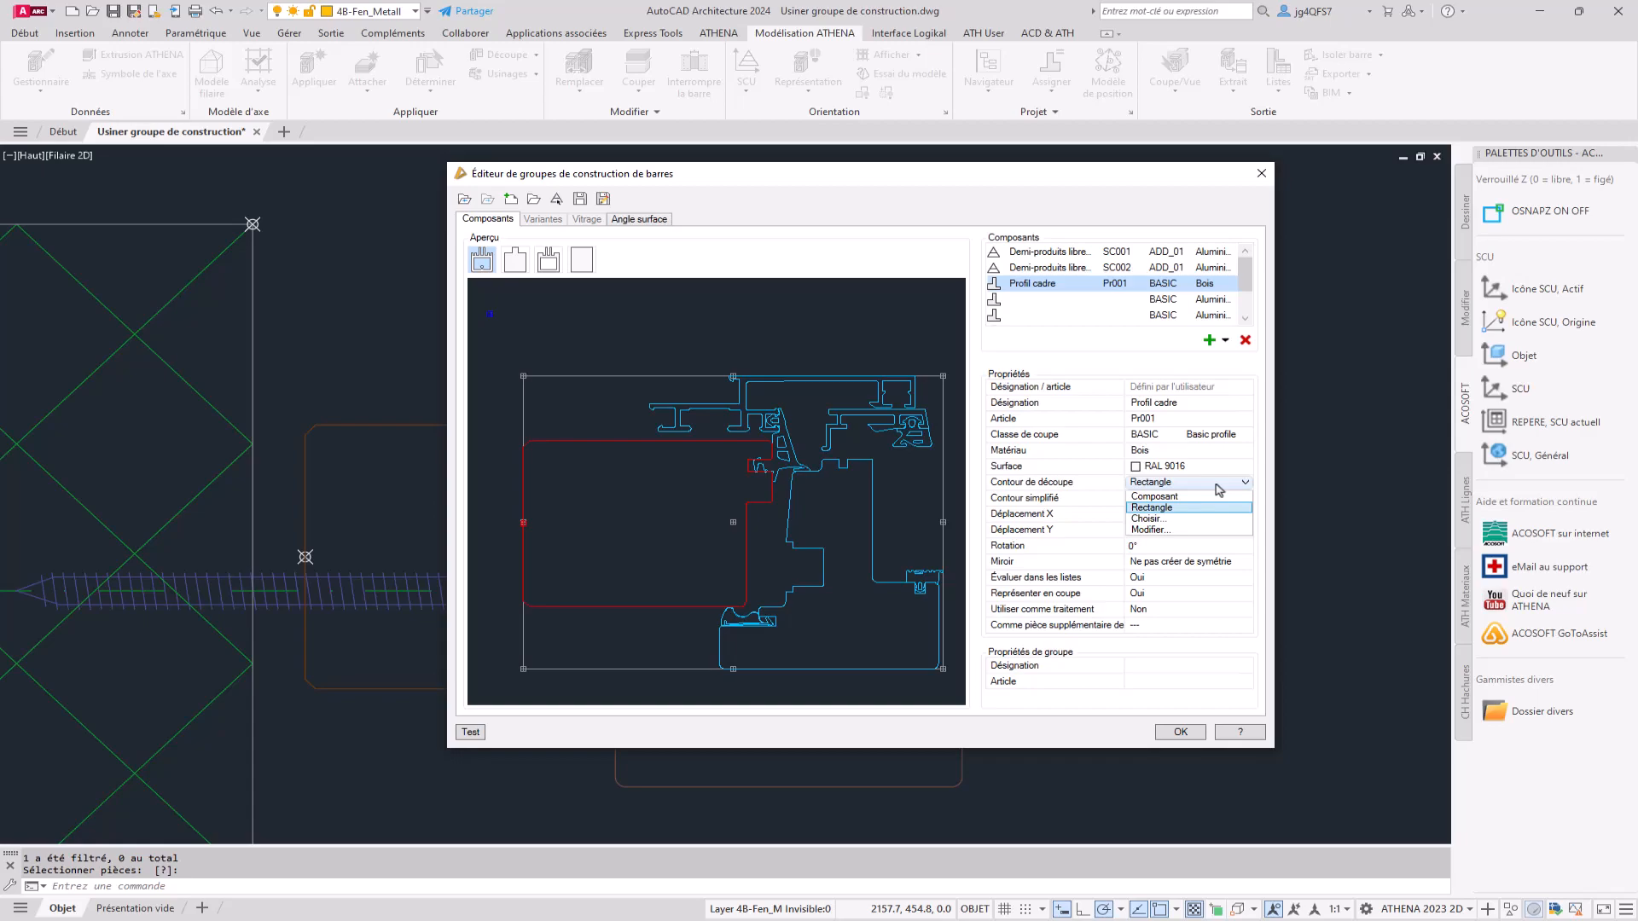
left_click(1199, 480)
Define the 66/68 component as Profil Vantail, article Pr002, in Bois, and the four gaskets as J001 to J004 in EPDM with gasket cut classes.
left_click(1127, 300)
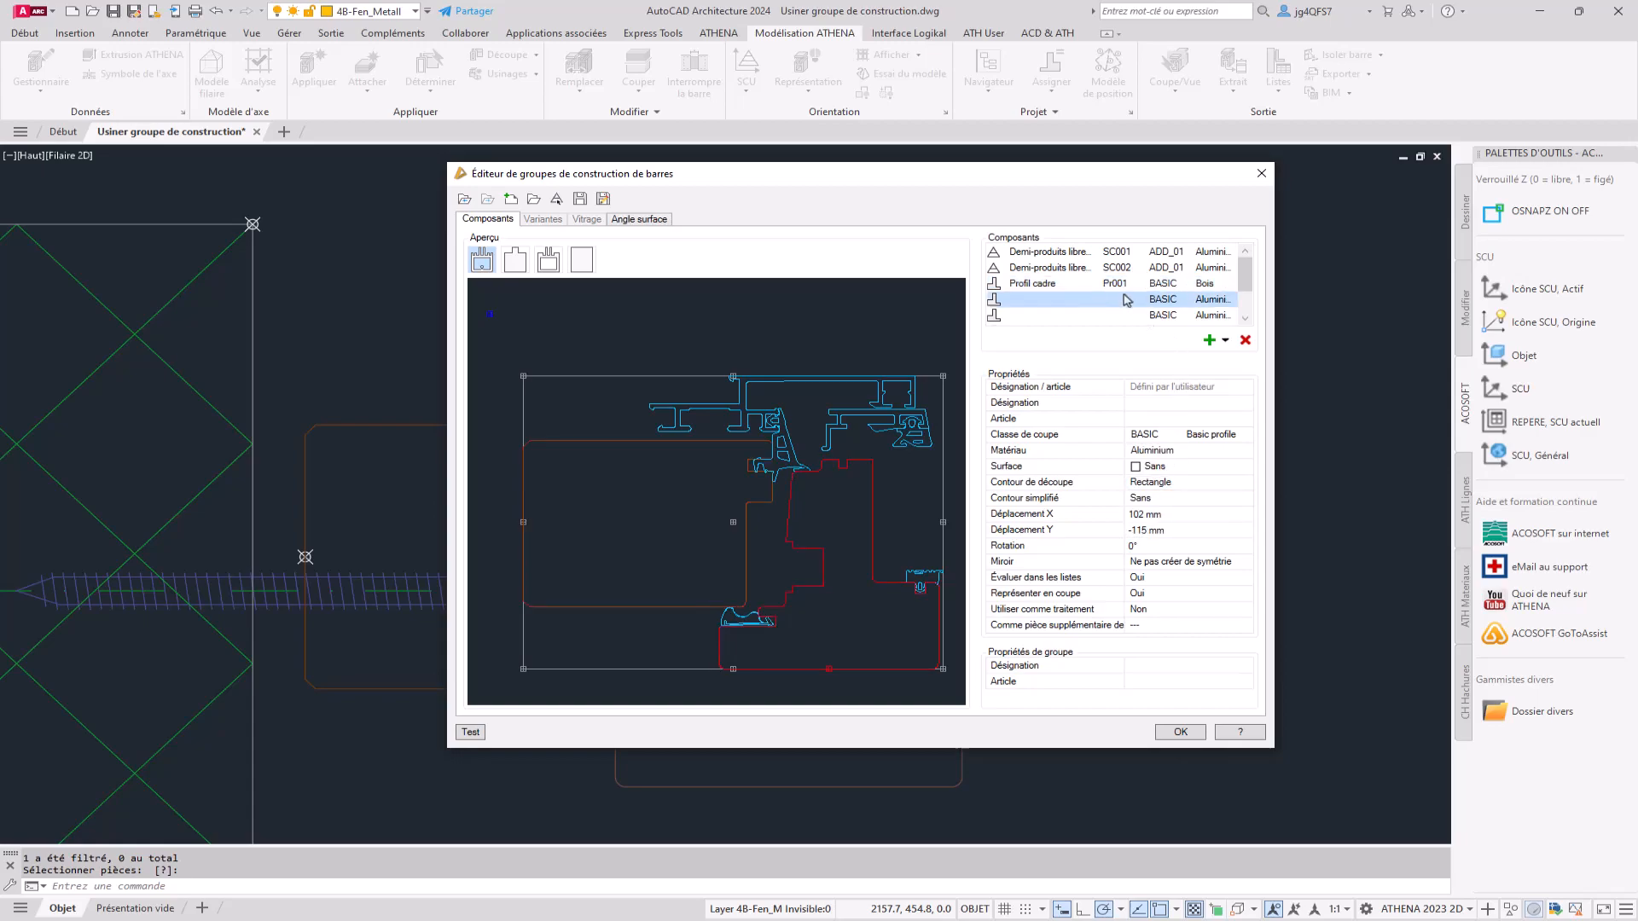
left_click(1208, 404)
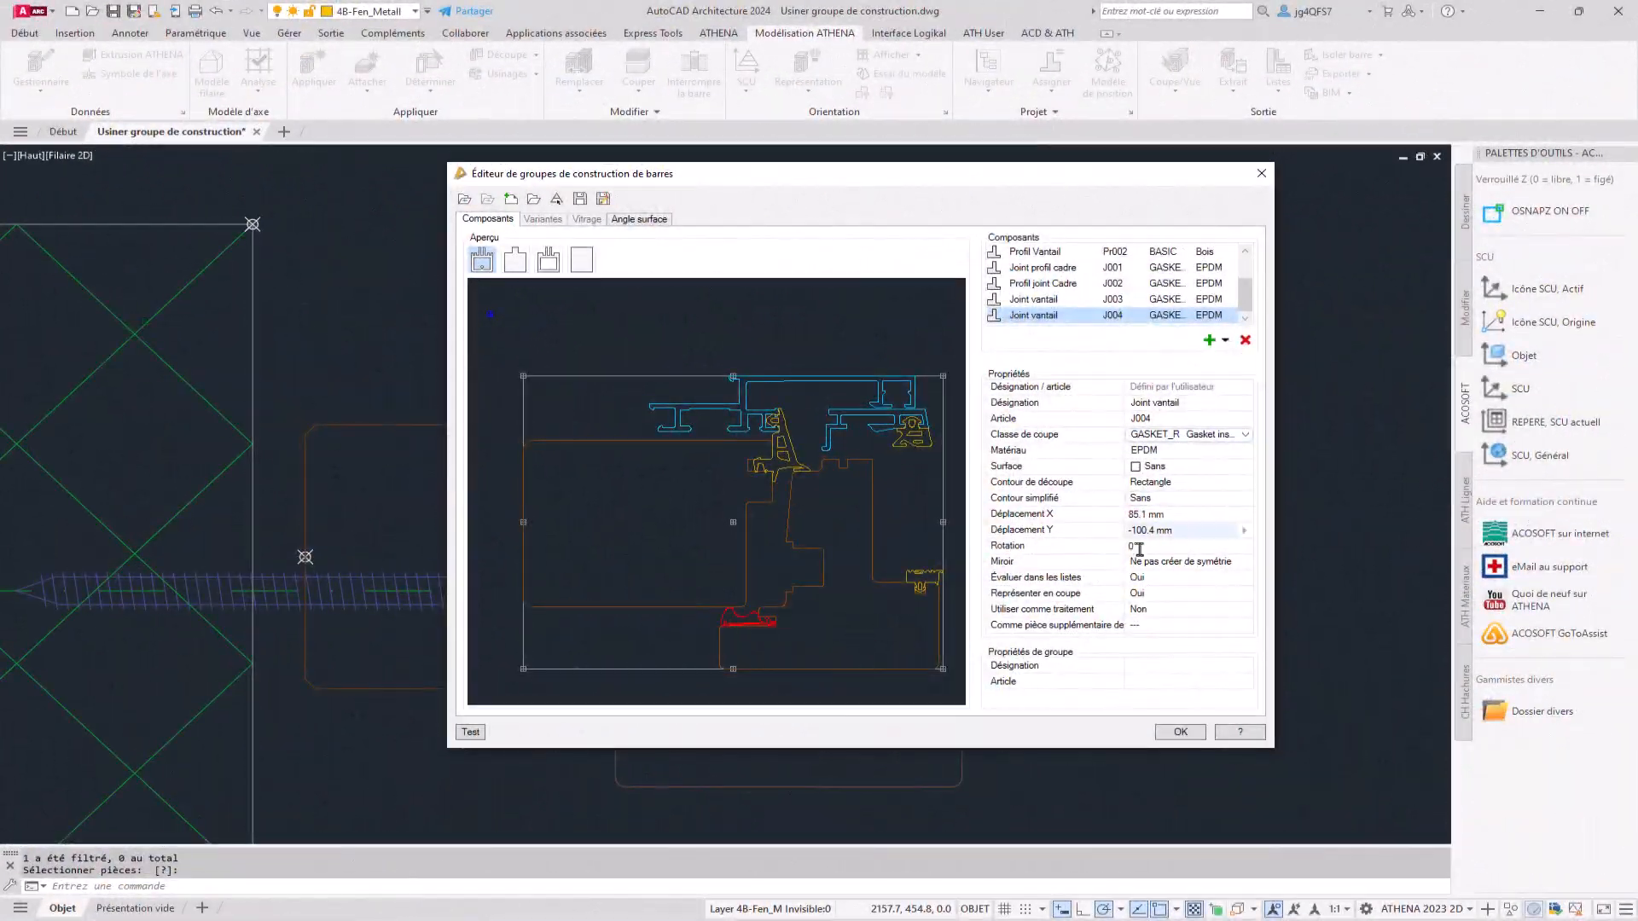
left_click(1136, 563)
Set the group designation to Profil Fenêtre and the group article to F001 G/D H.
left_click(1133, 667)
type("Profil Fenêtre")
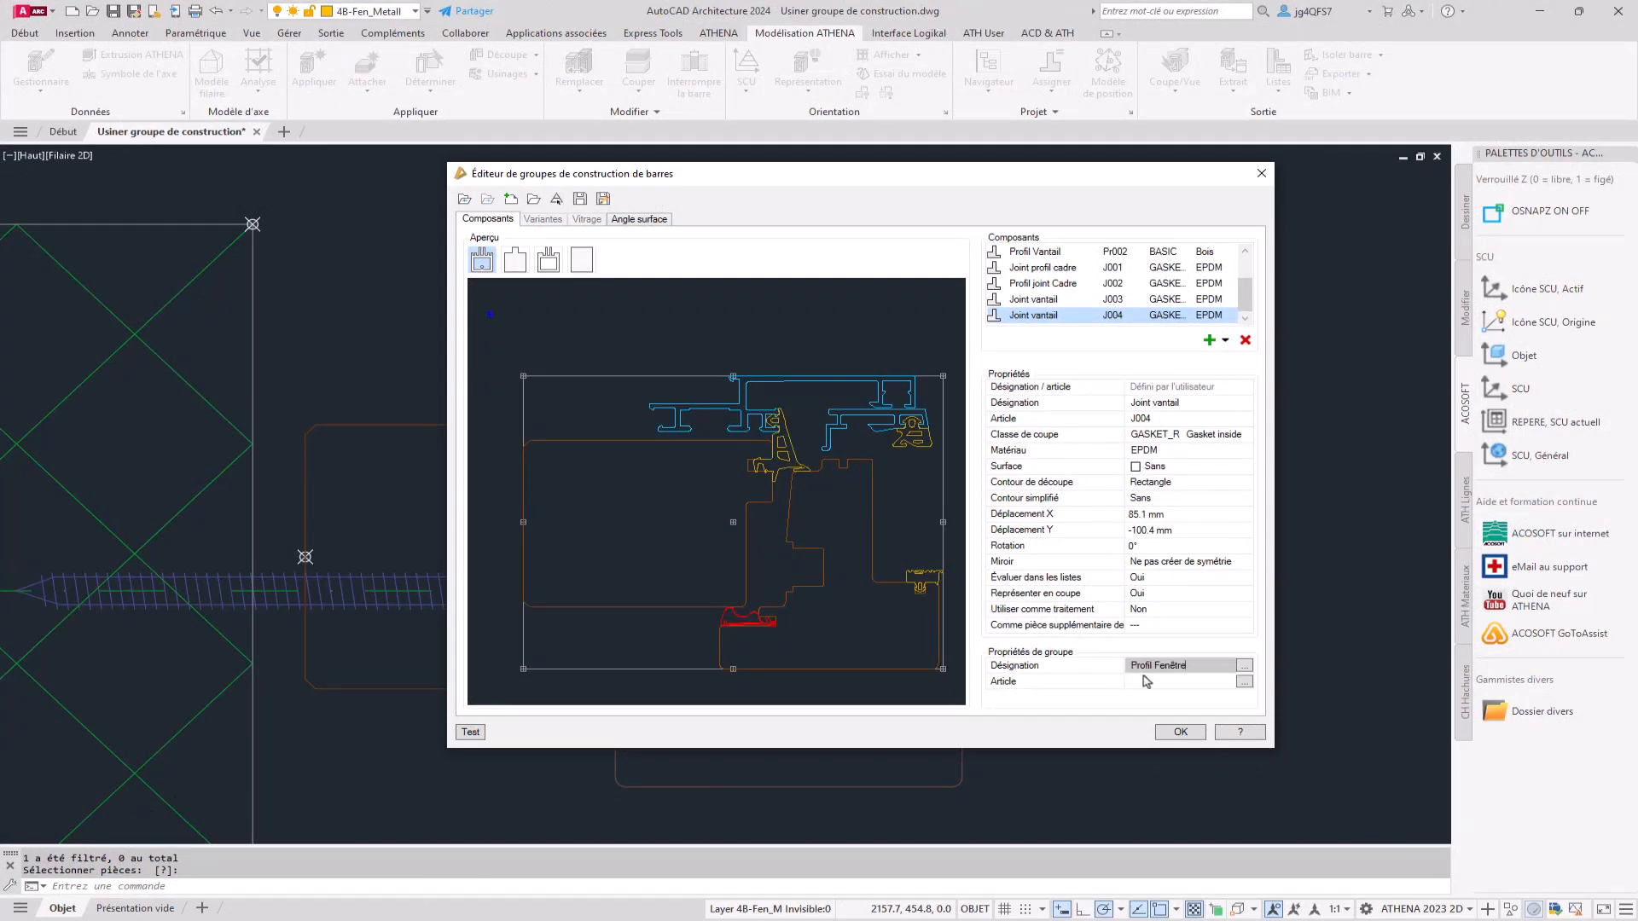
left_click(1153, 682)
type("F001 G/D H")
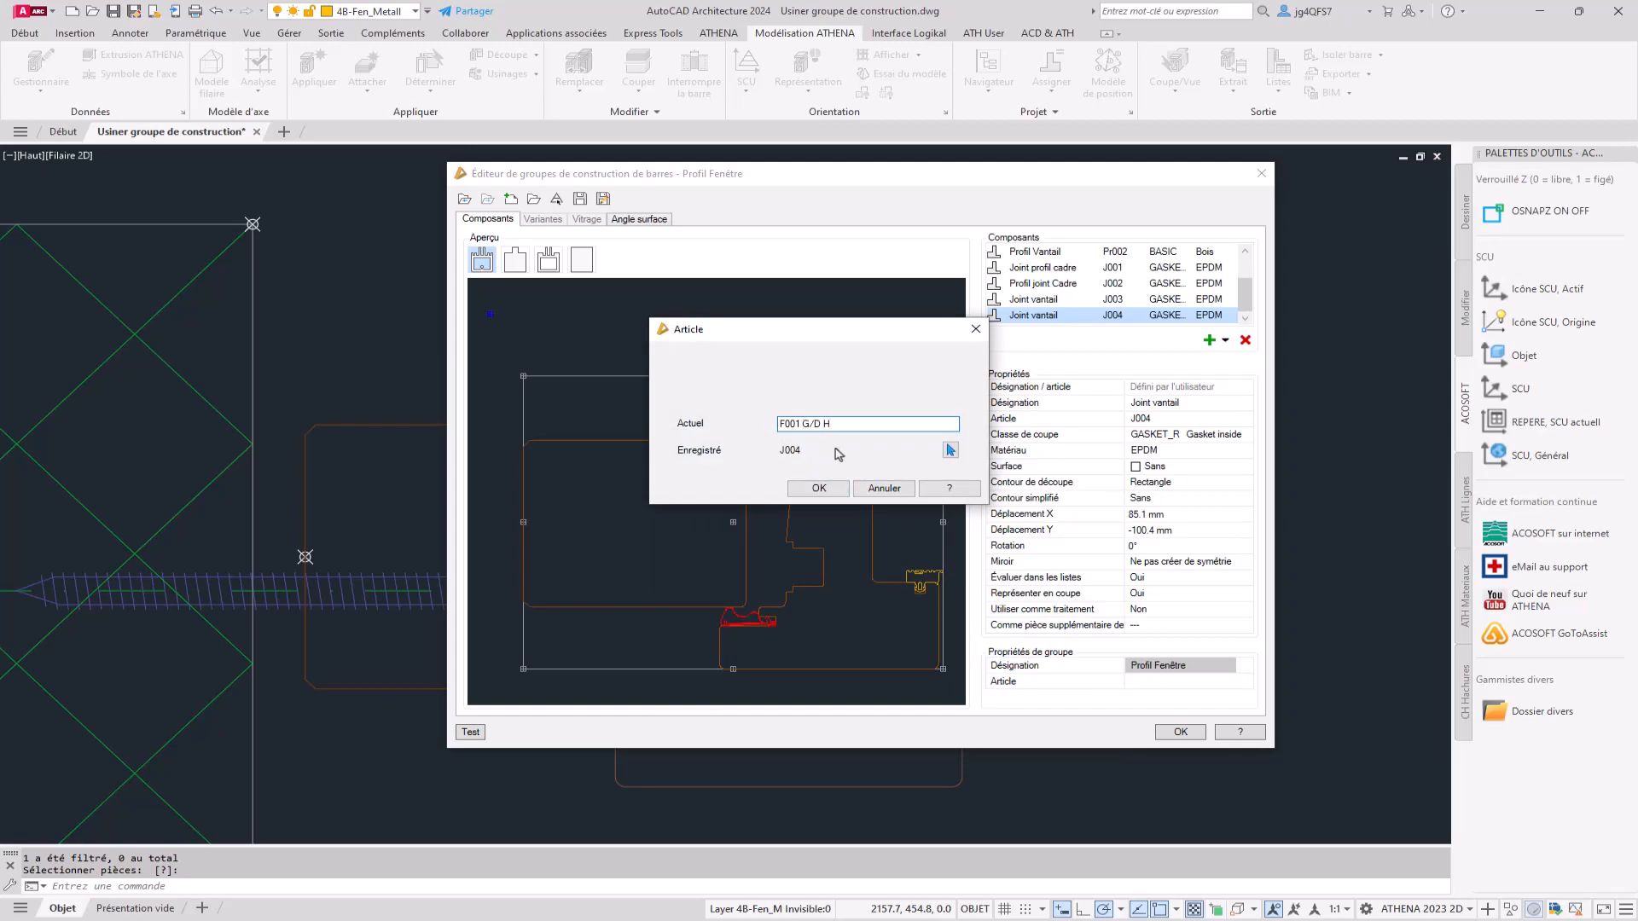
left_click(822, 488)
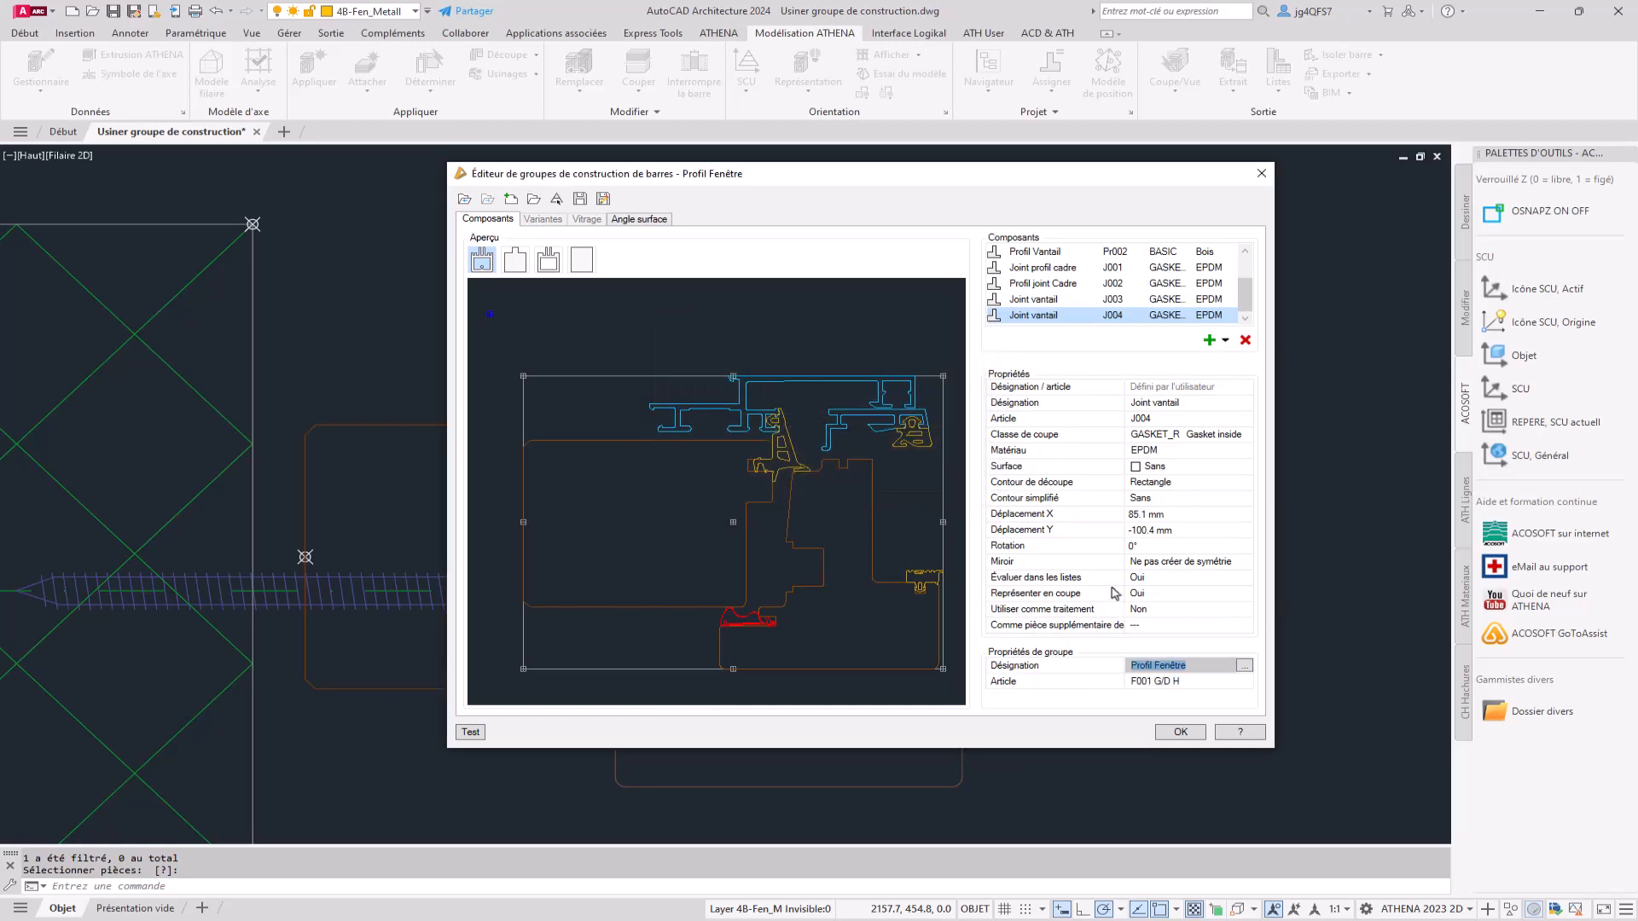
Save the bar group in the CAD_PLAN > ATHENA folder under the name Test Profil 1.
left_click(581, 199)
left_click(627, 368)
left_click(1094, 690)
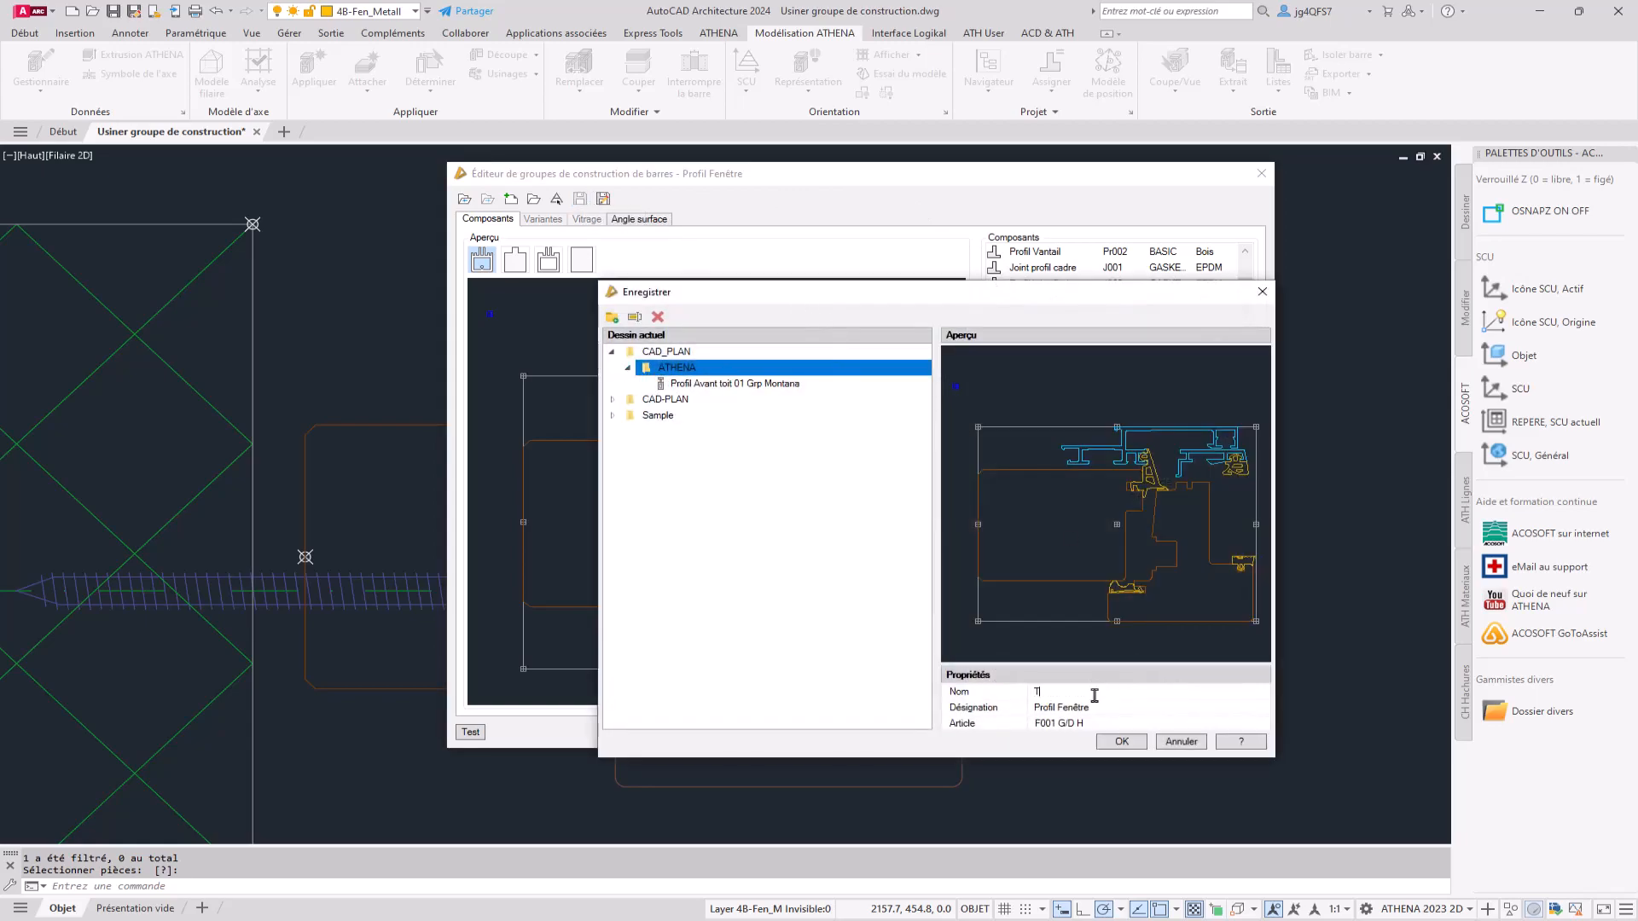
type("Test Profil 1")
left_click(1122, 742)
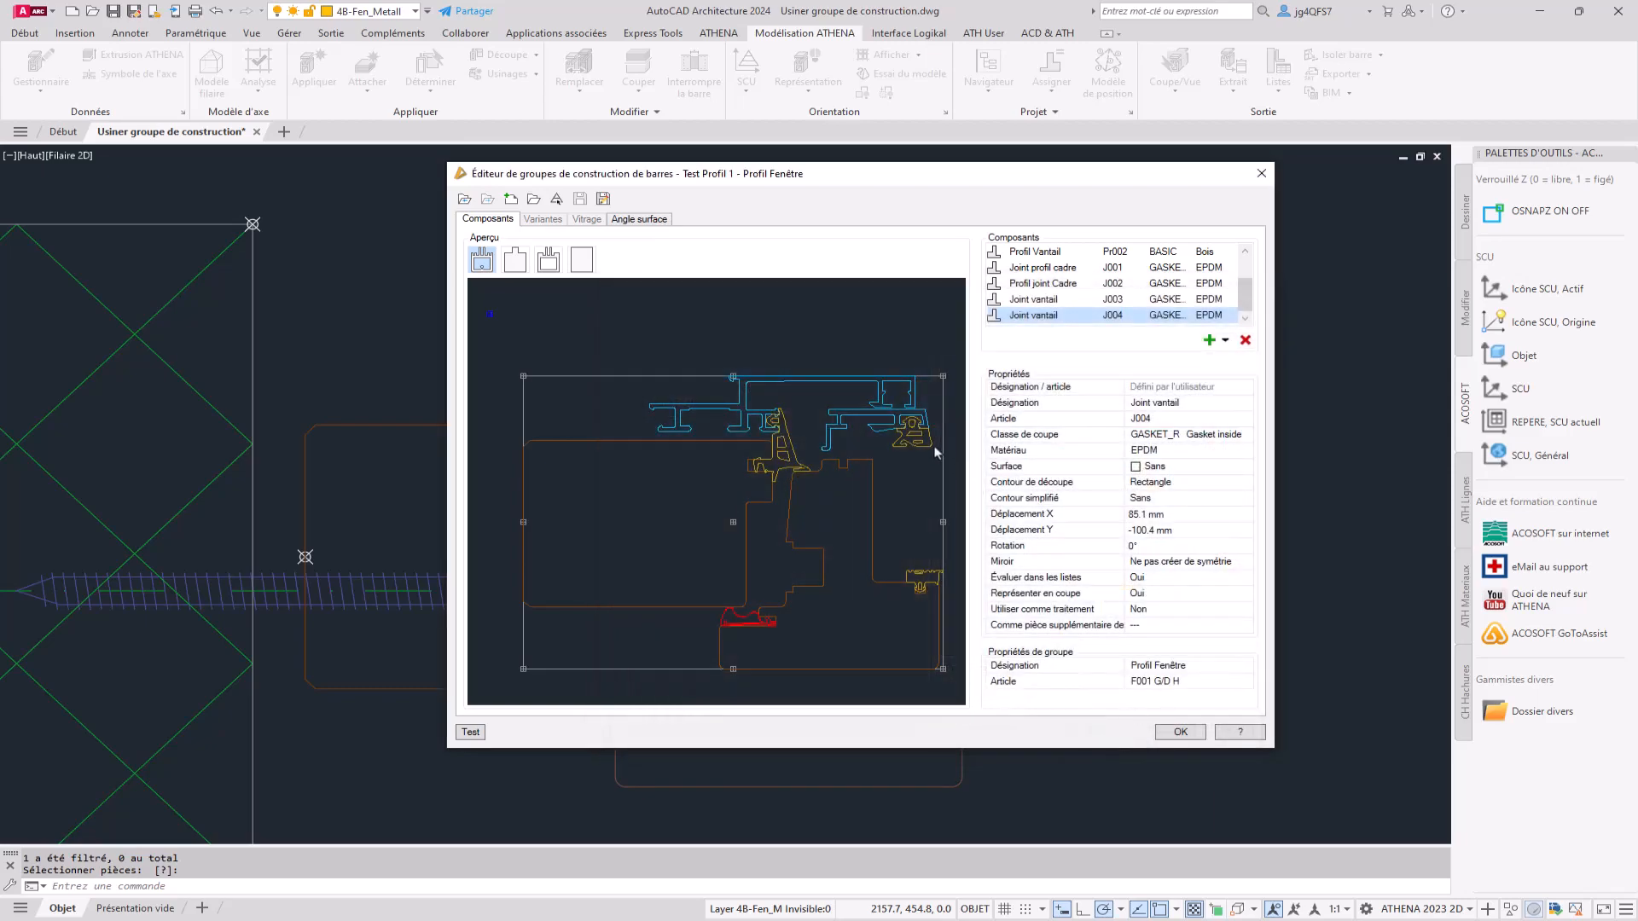
Accept the group editor's settings and turn the model to a tilted 3D view of the corrugated roof surfaces.
left_click(1181, 732)
scroll(956, 507, "down", 12)
scroll(804, 416, "up", 4)
middle_click_drag(804, 416, 1109, 196, "shift")
scroll(1109, 196, "down", 2)
middle_click_drag(760, 514, 1040, 495)
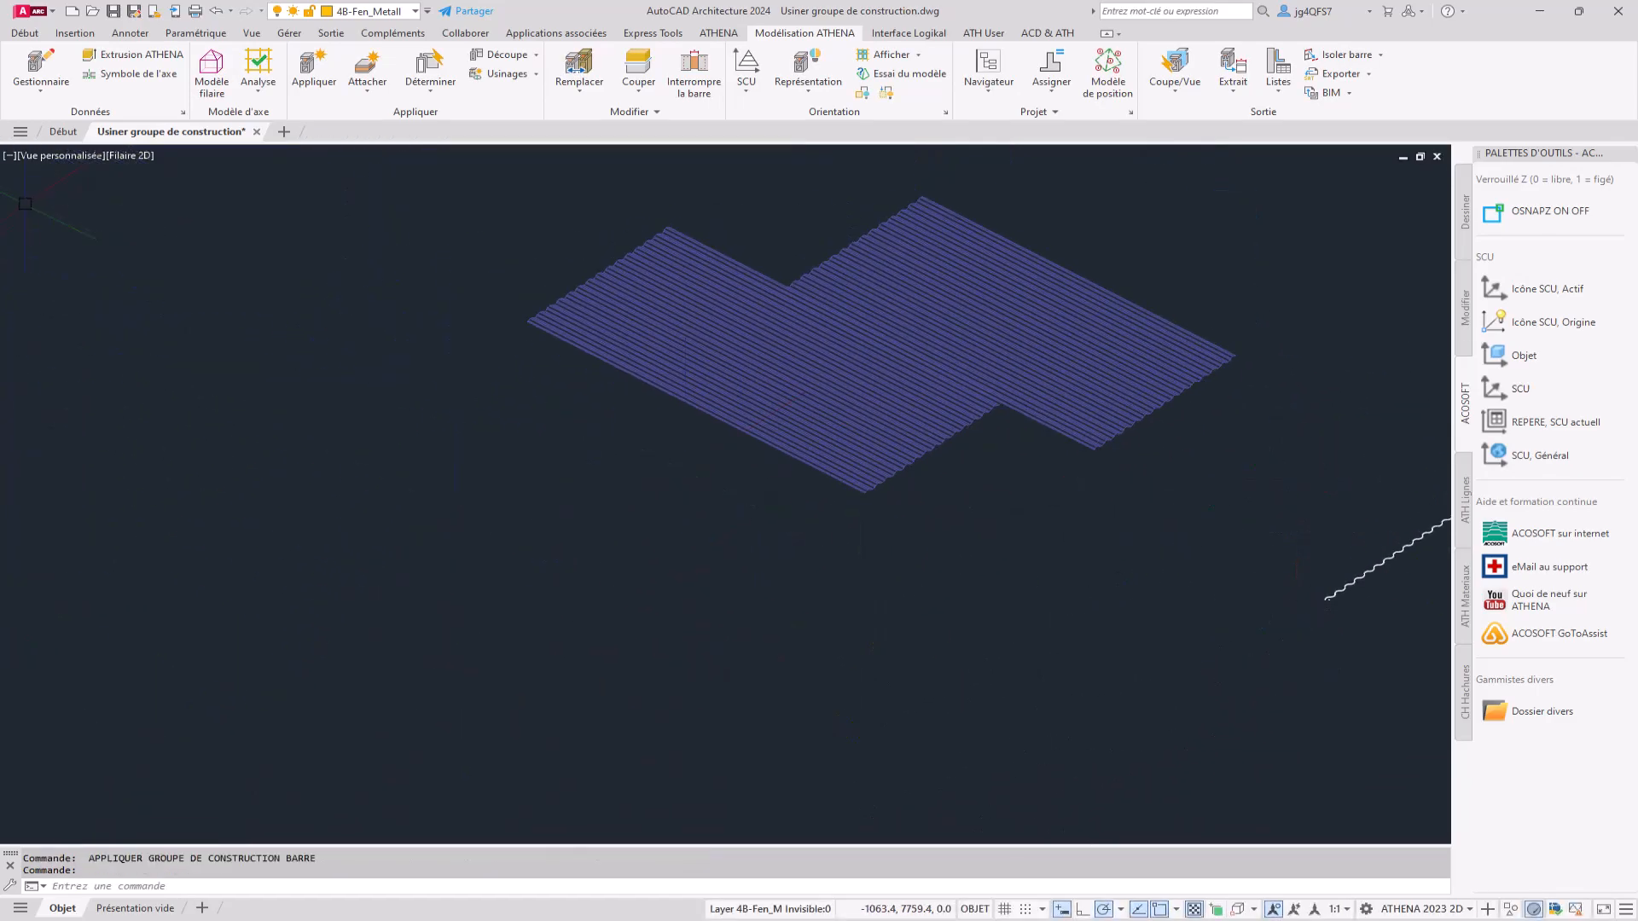
Switch the view to the Conceptuel style, place the Test Profil 1 bar group between two points, and examine the bar's end section.
left_click(132, 155)
left_click(175, 212)
left_click(314, 68)
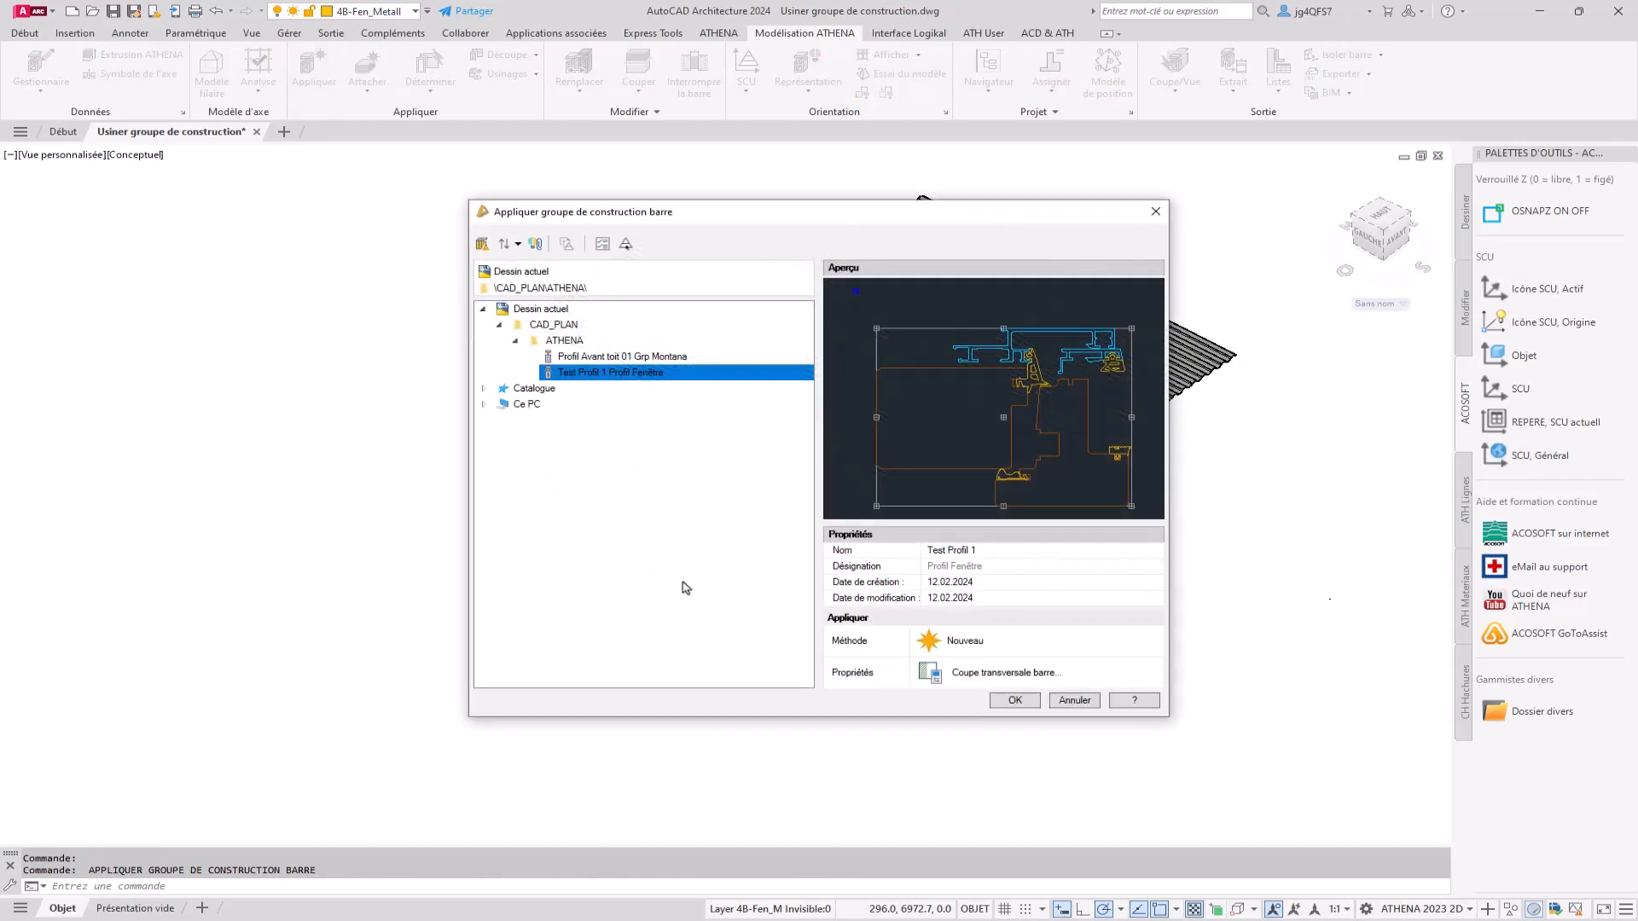
left_click(1016, 700)
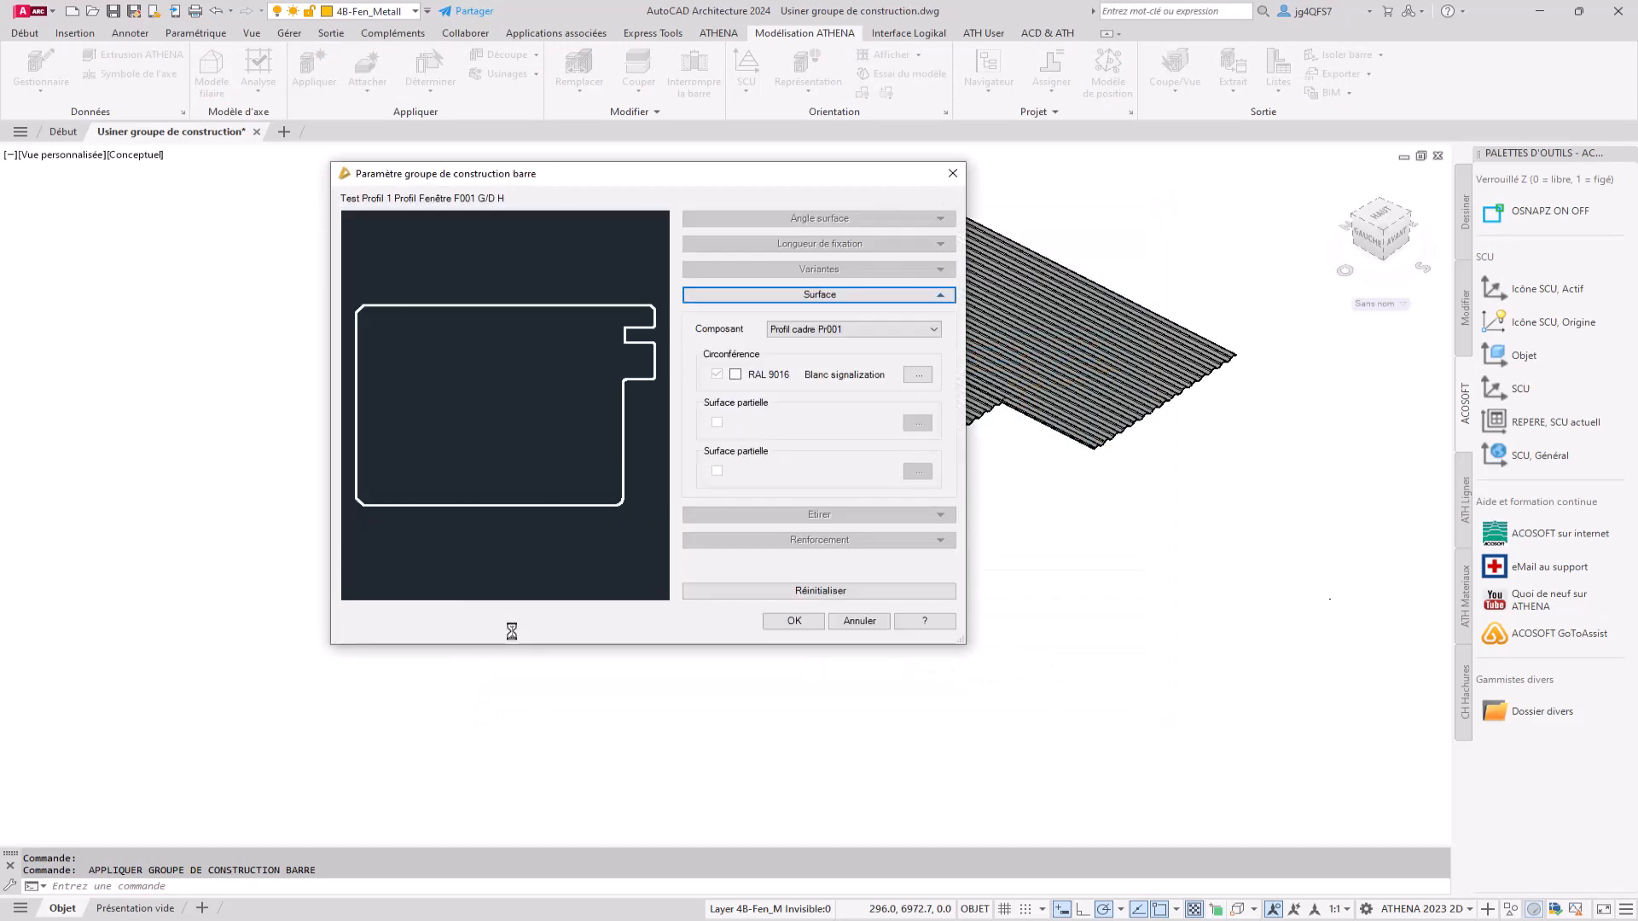
left_click(786, 621)
left_click(159, 888)
left_click(308, 510)
left_click(644, 682)
key("Escape")
scroll(633, 697, "up", 6)
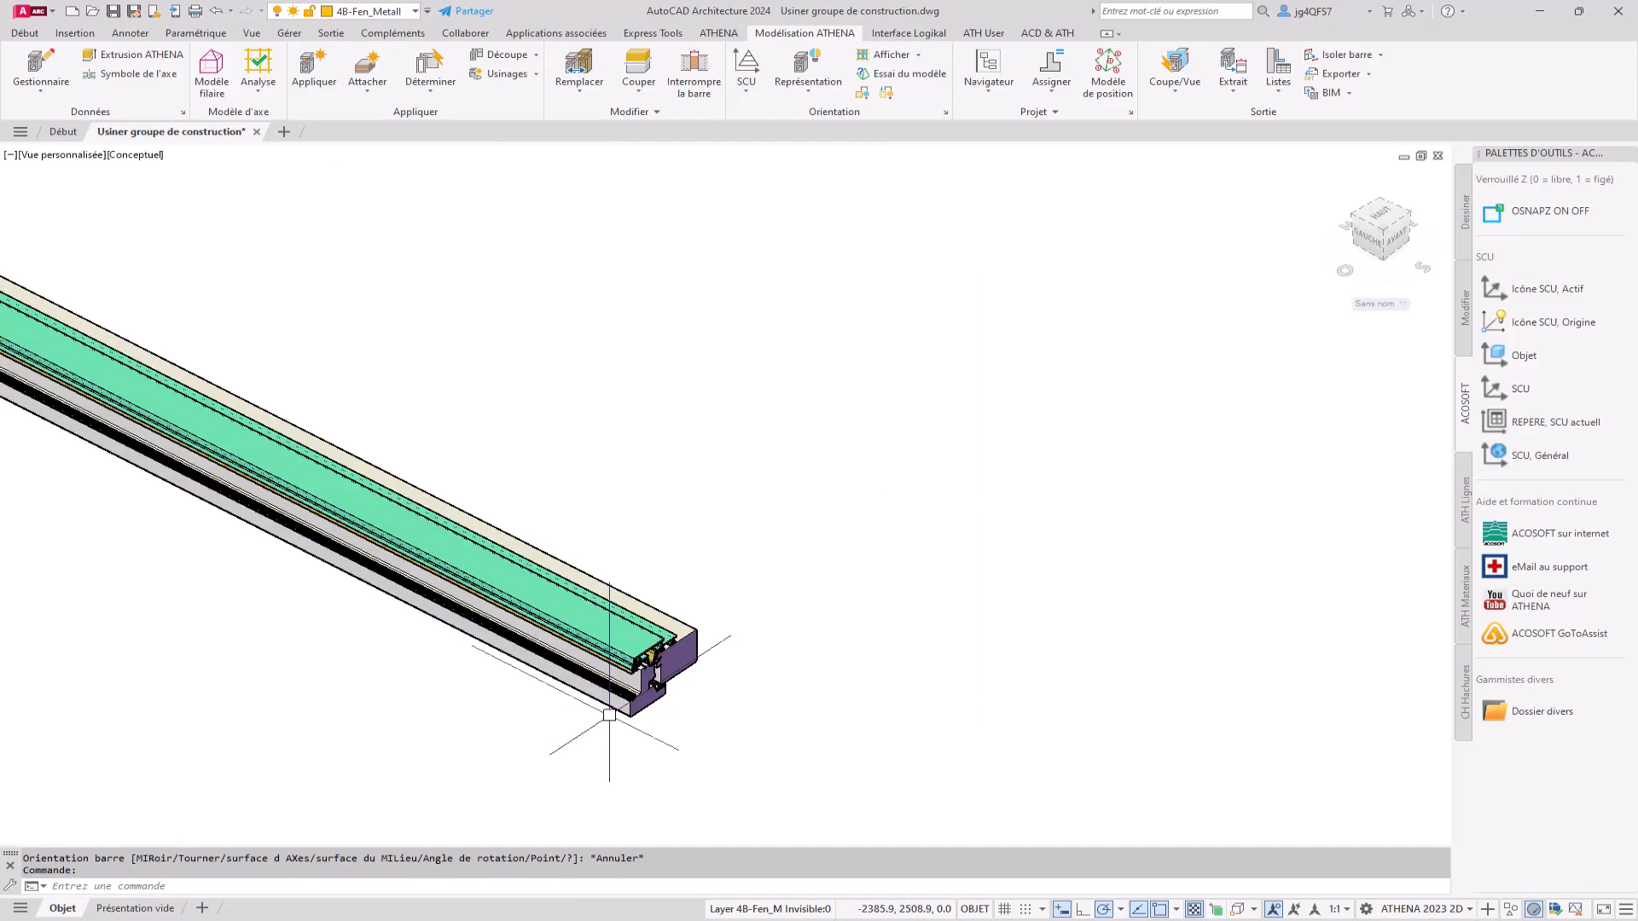
scroll(585, 713, "up", 5)
middle_click_drag(585, 713, 671, 676, "shift")
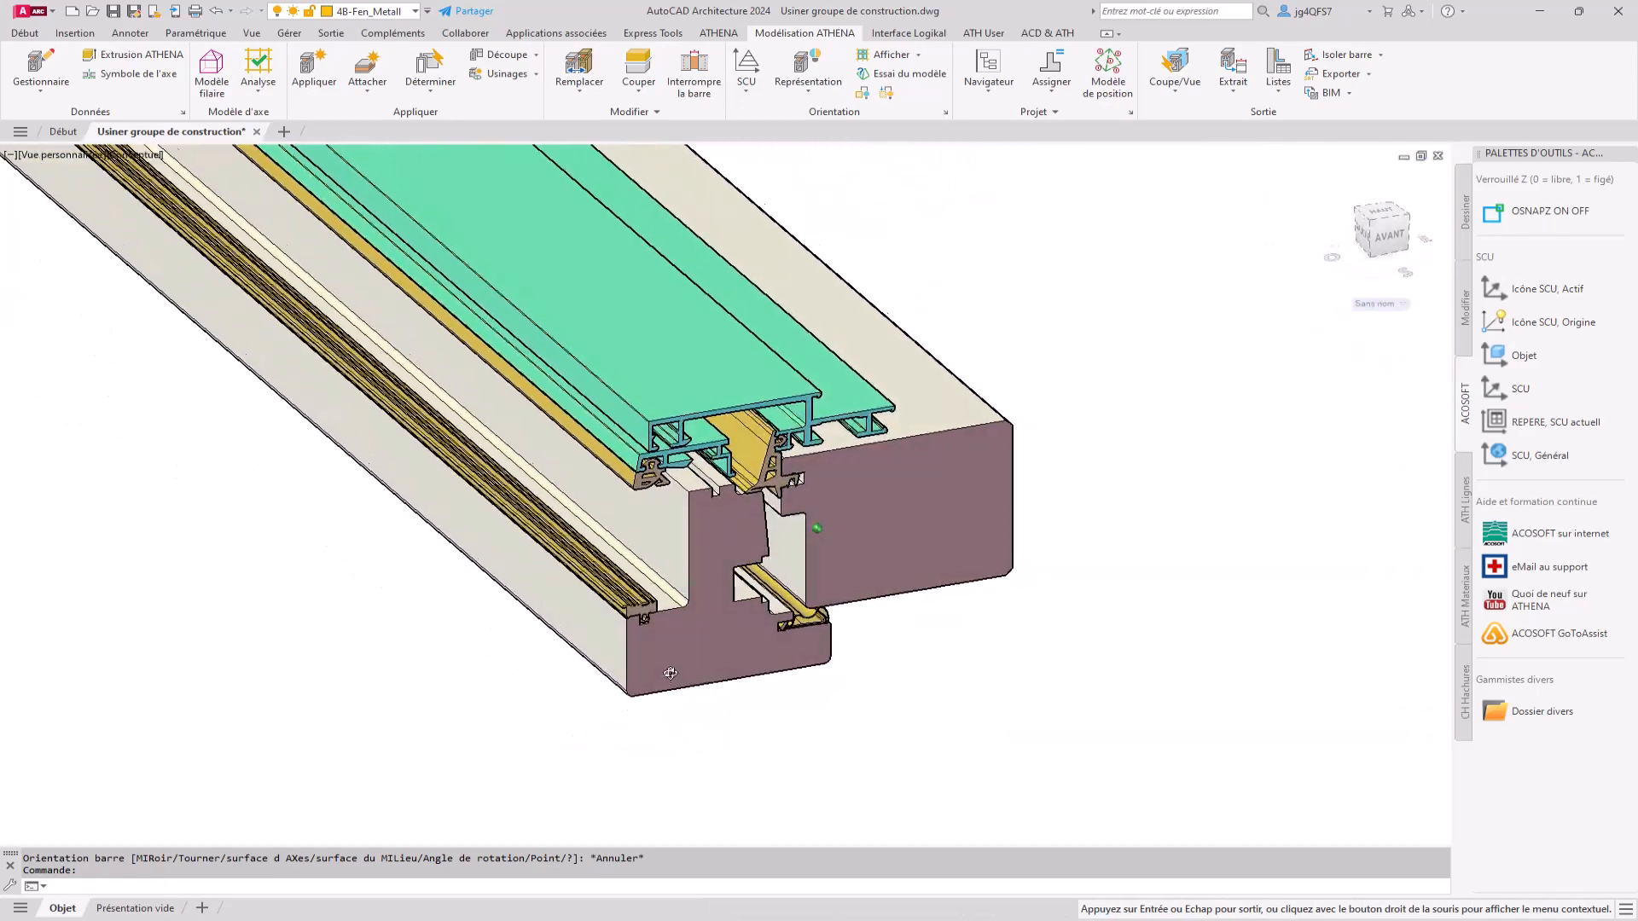
Return the model to the Haut view in the Filaire 2D style, framing the glazing beside the 66/68 sash.
left_click(51, 155)
left_click(94, 197)
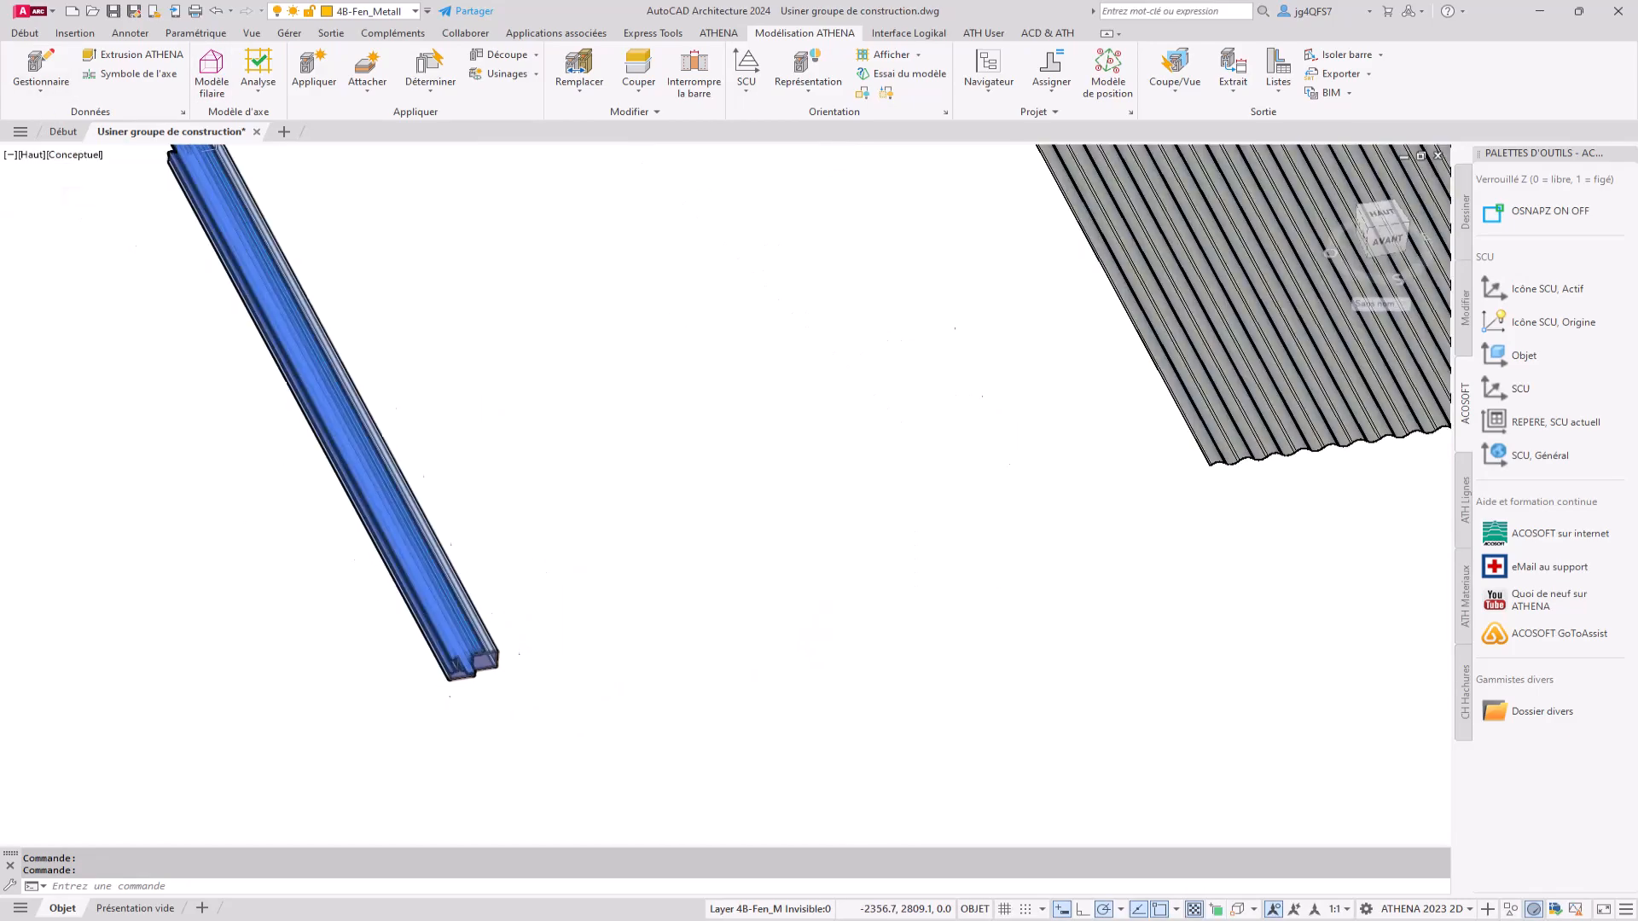
left_click(64, 155)
left_click(128, 198)
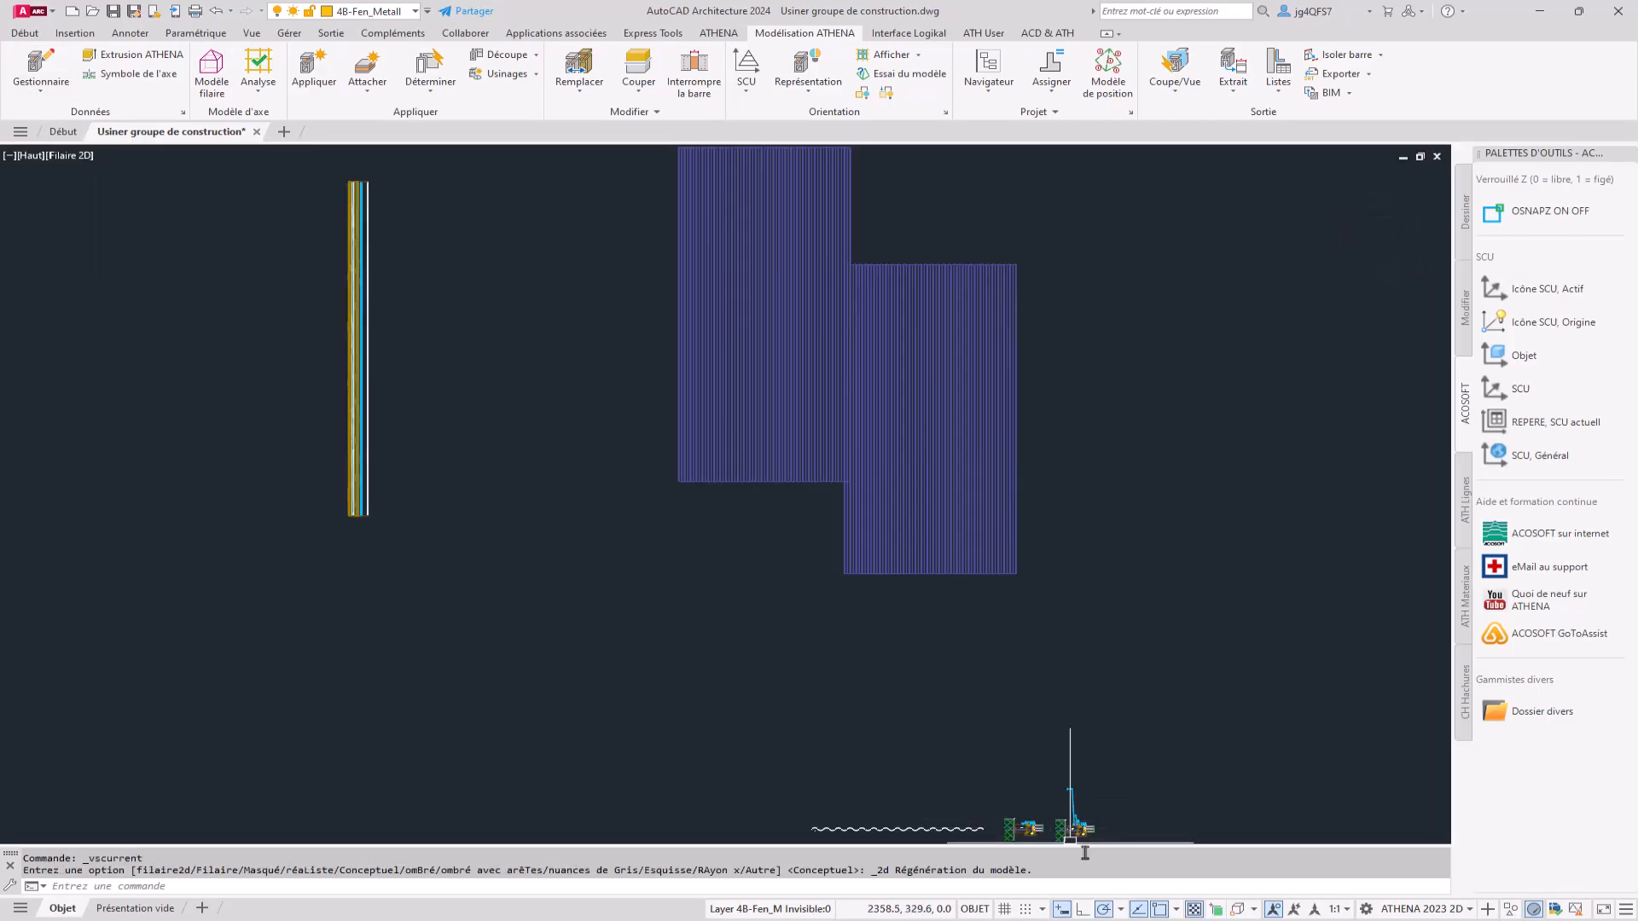
key("Escape")
key("Escape")
scroll(1058, 819, "up", 10)
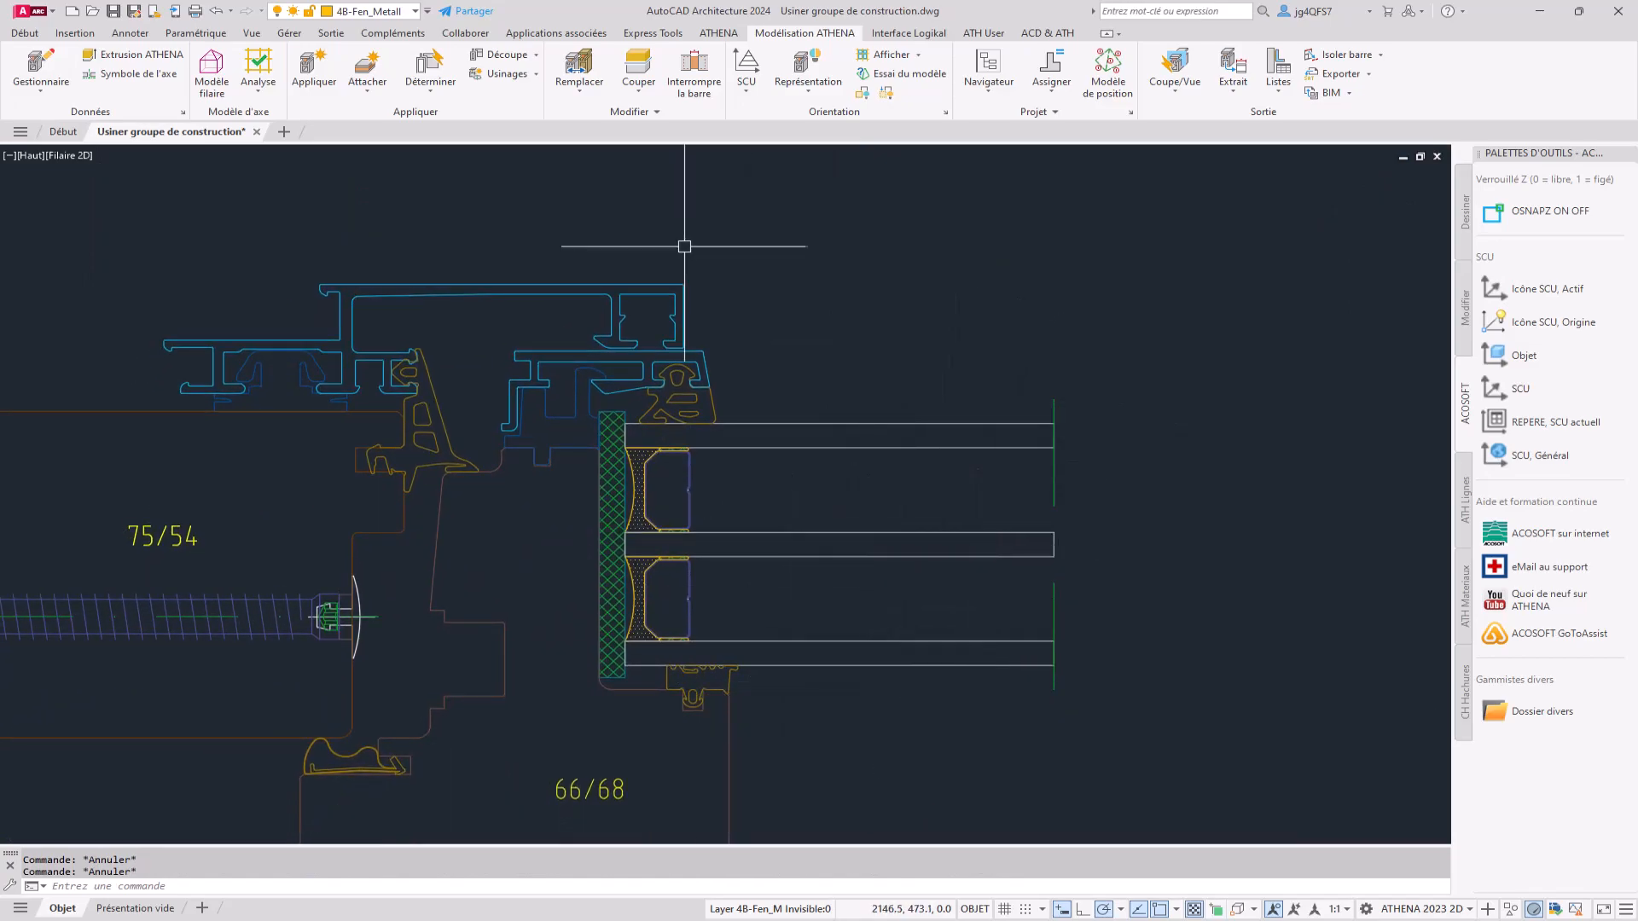
Insert a Position de remplissage axis symbol at the glazing's outer corner, with length 40 and fixing length 40.
left_click(159, 79)
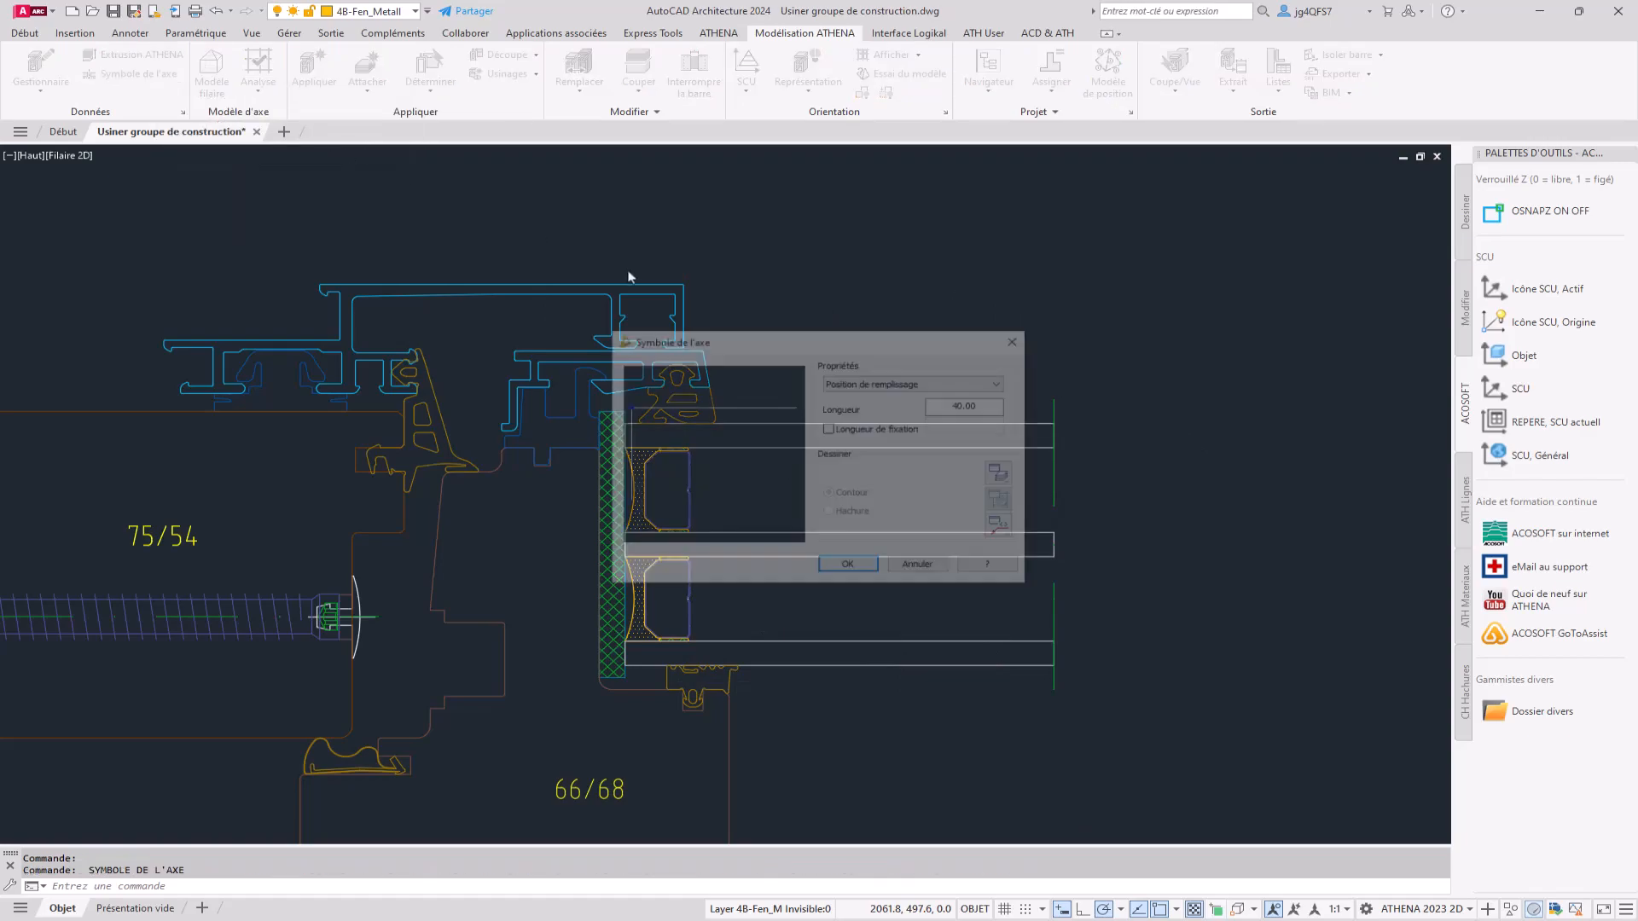
left_click(879, 384)
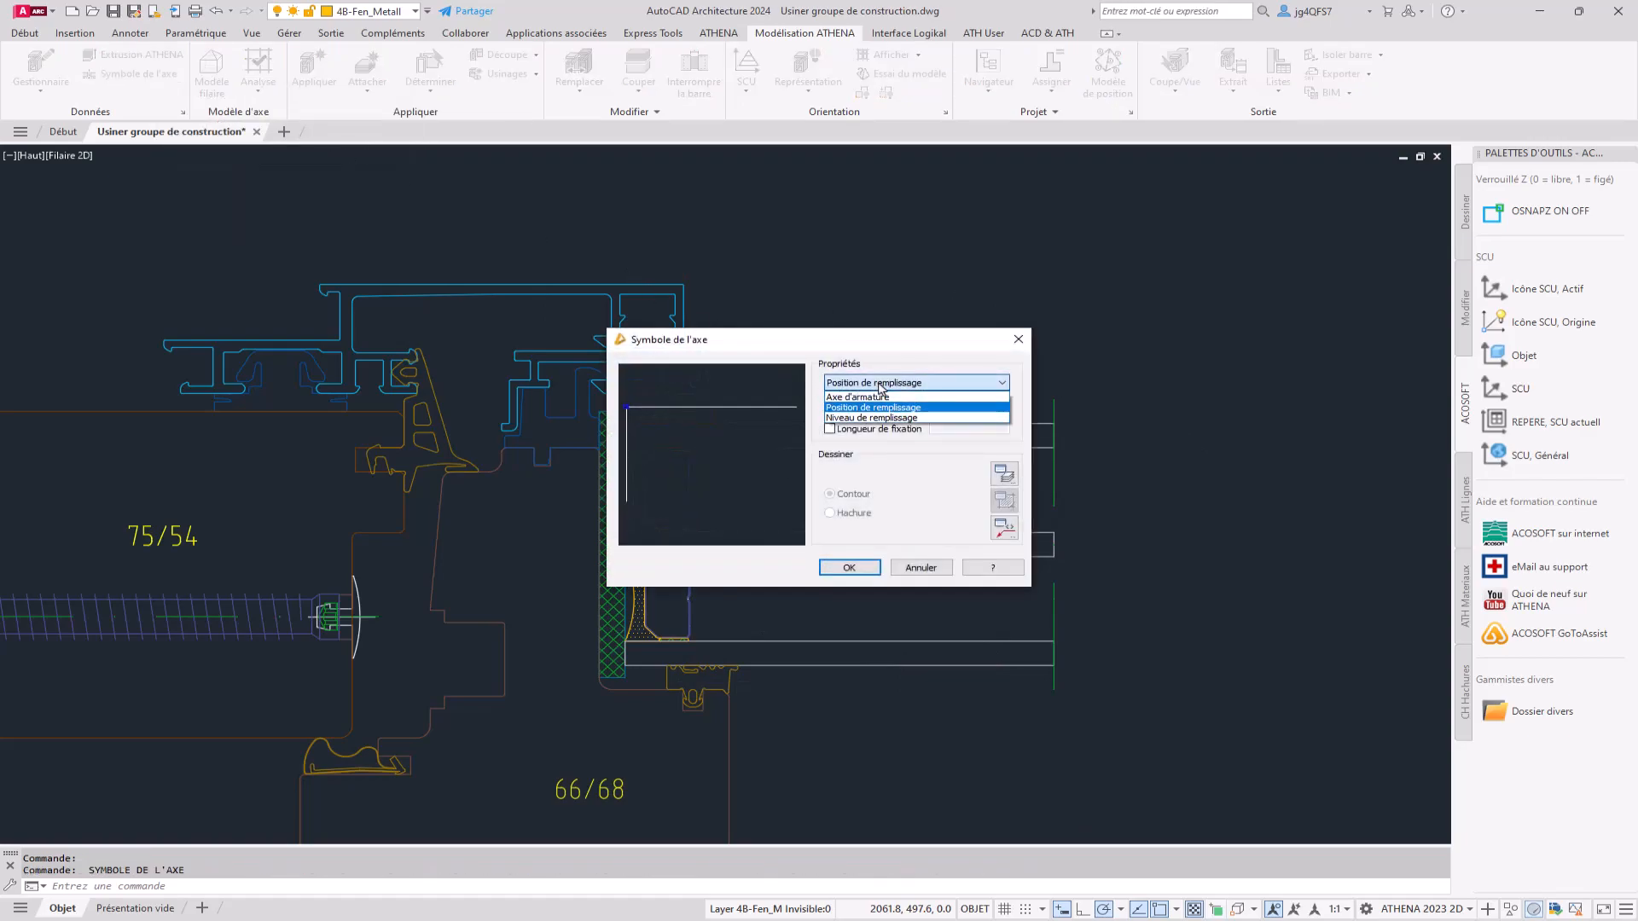
left_click(907, 409)
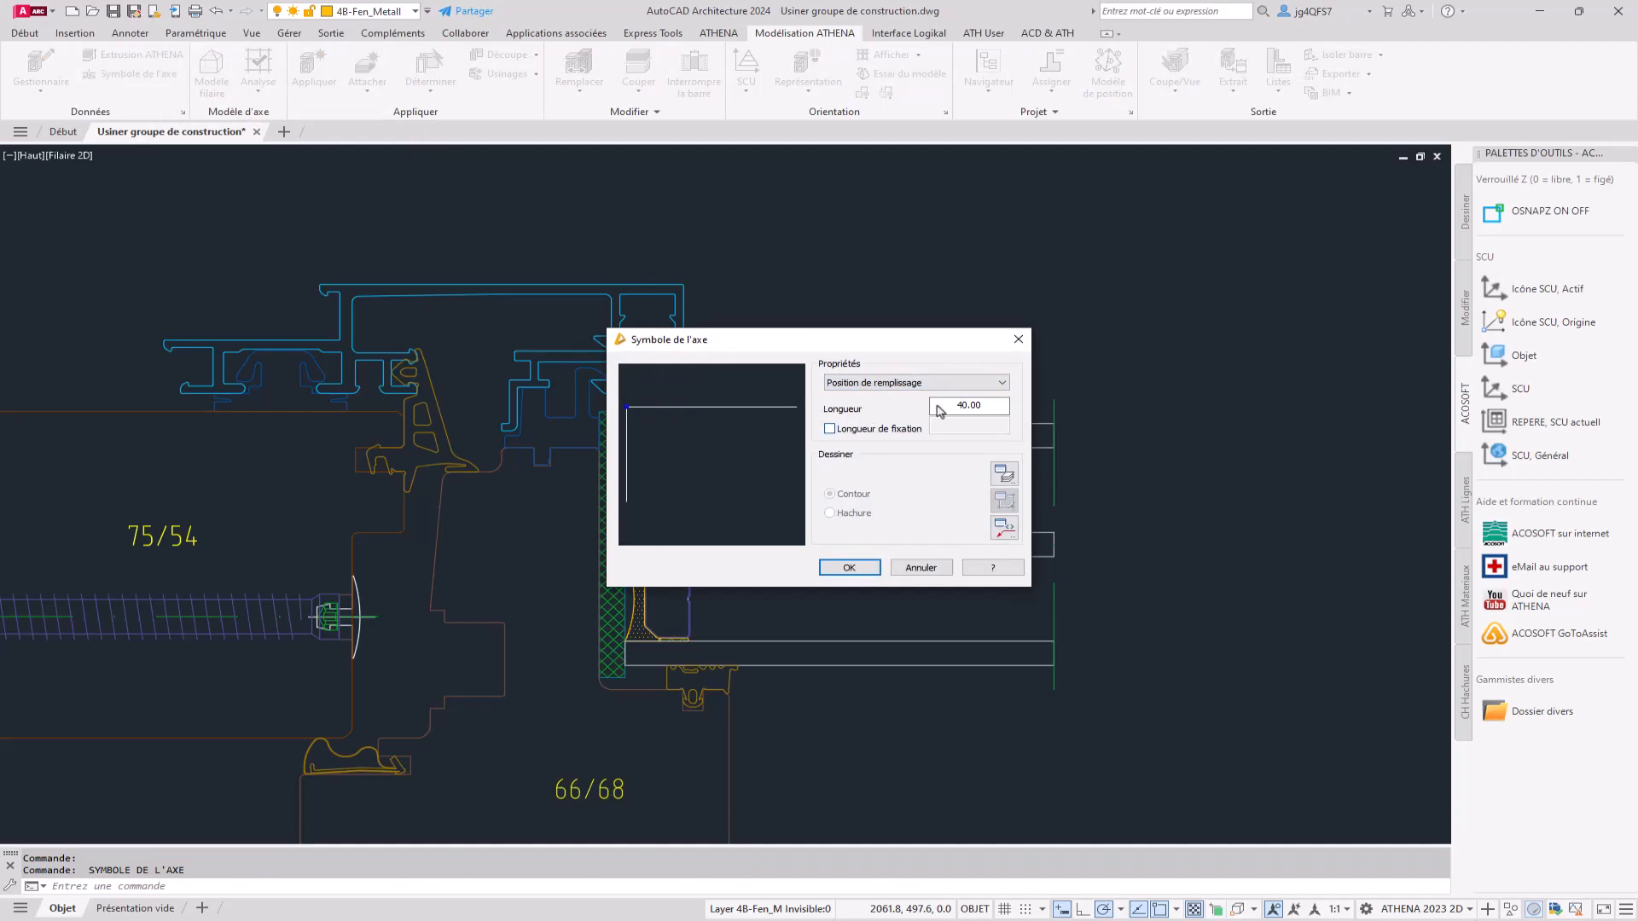
left_click(912, 428)
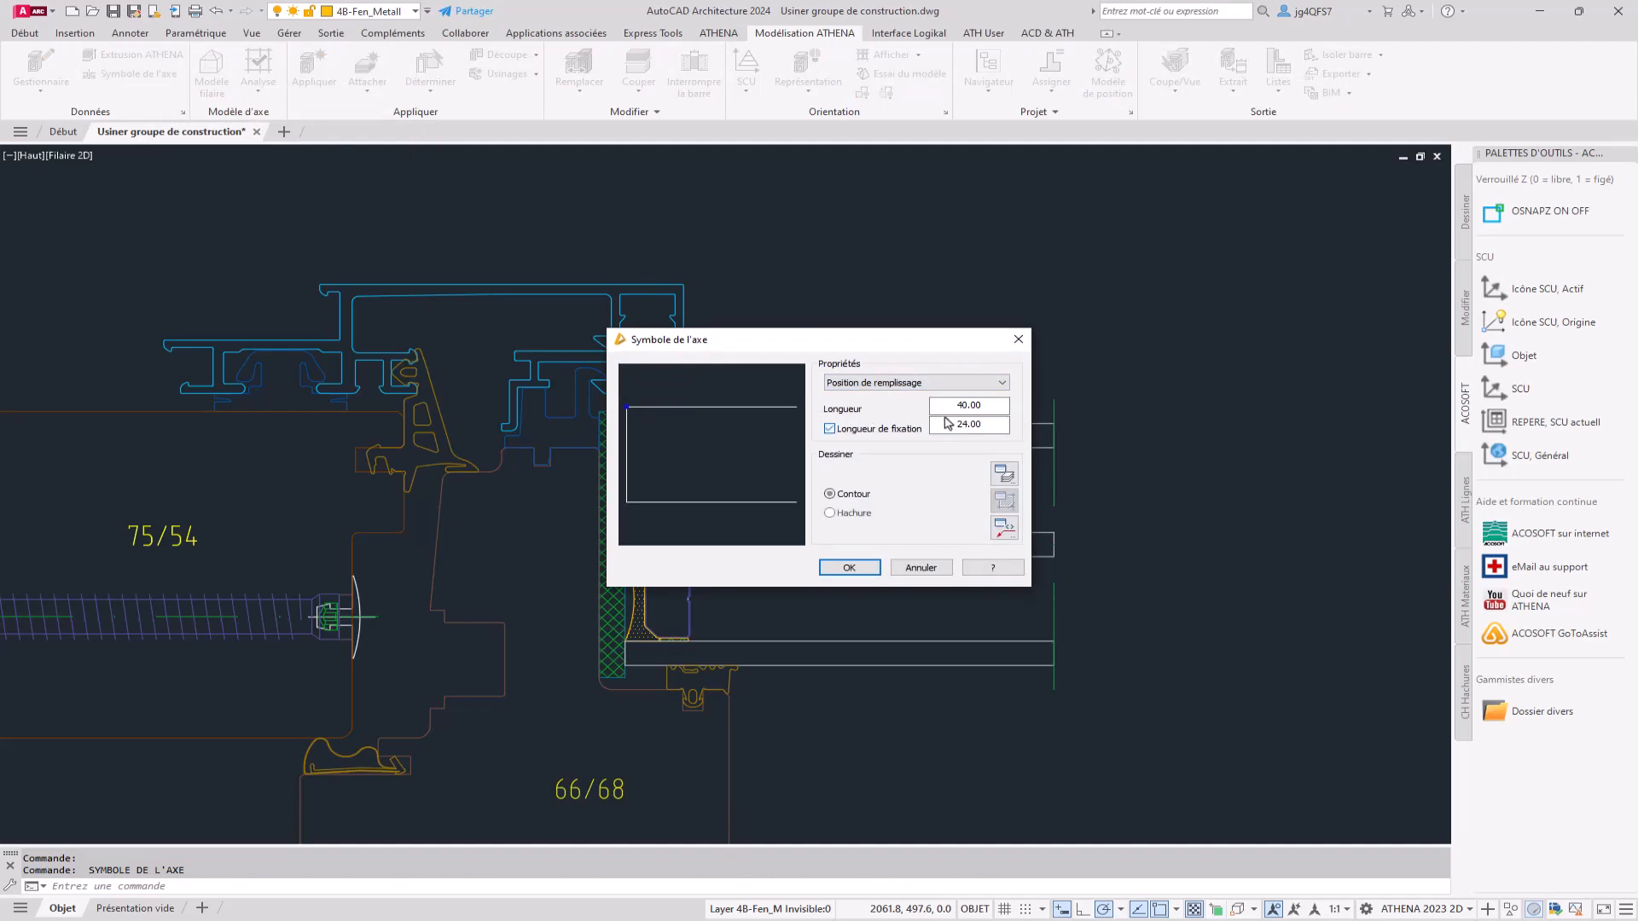
left_click_drag(987, 429, 916, 427)
type("40")
key("Return")
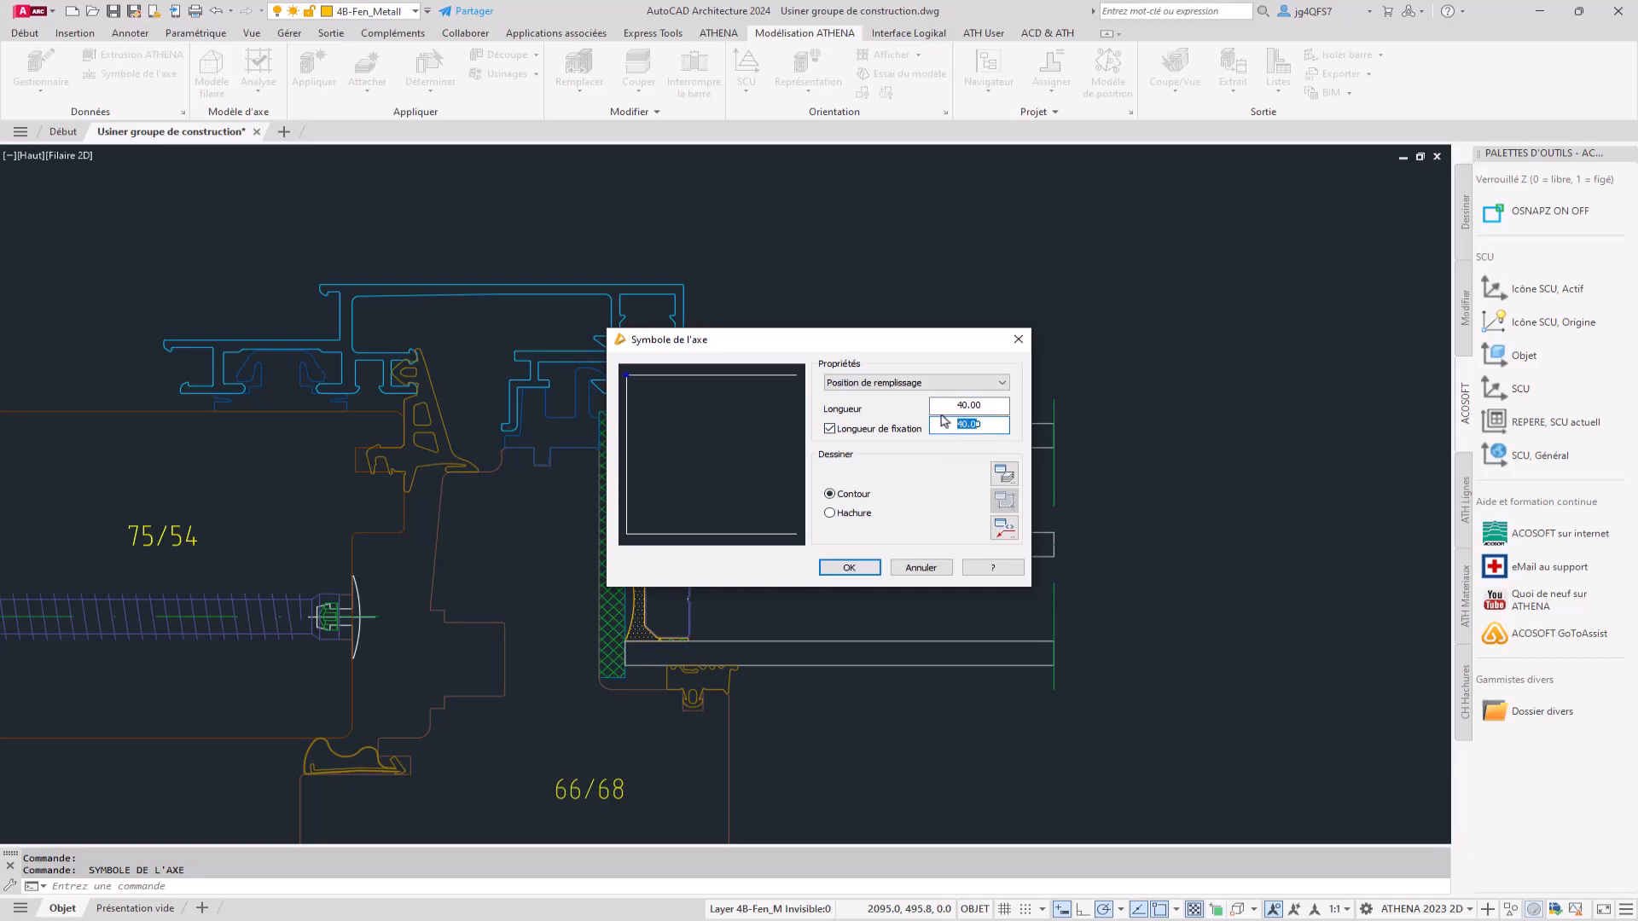
left_click(834, 567)
key("Escape")
Hide the insulating glass drawing so that only the filling position symbol remains beside the sash.
left_click(865, 97)
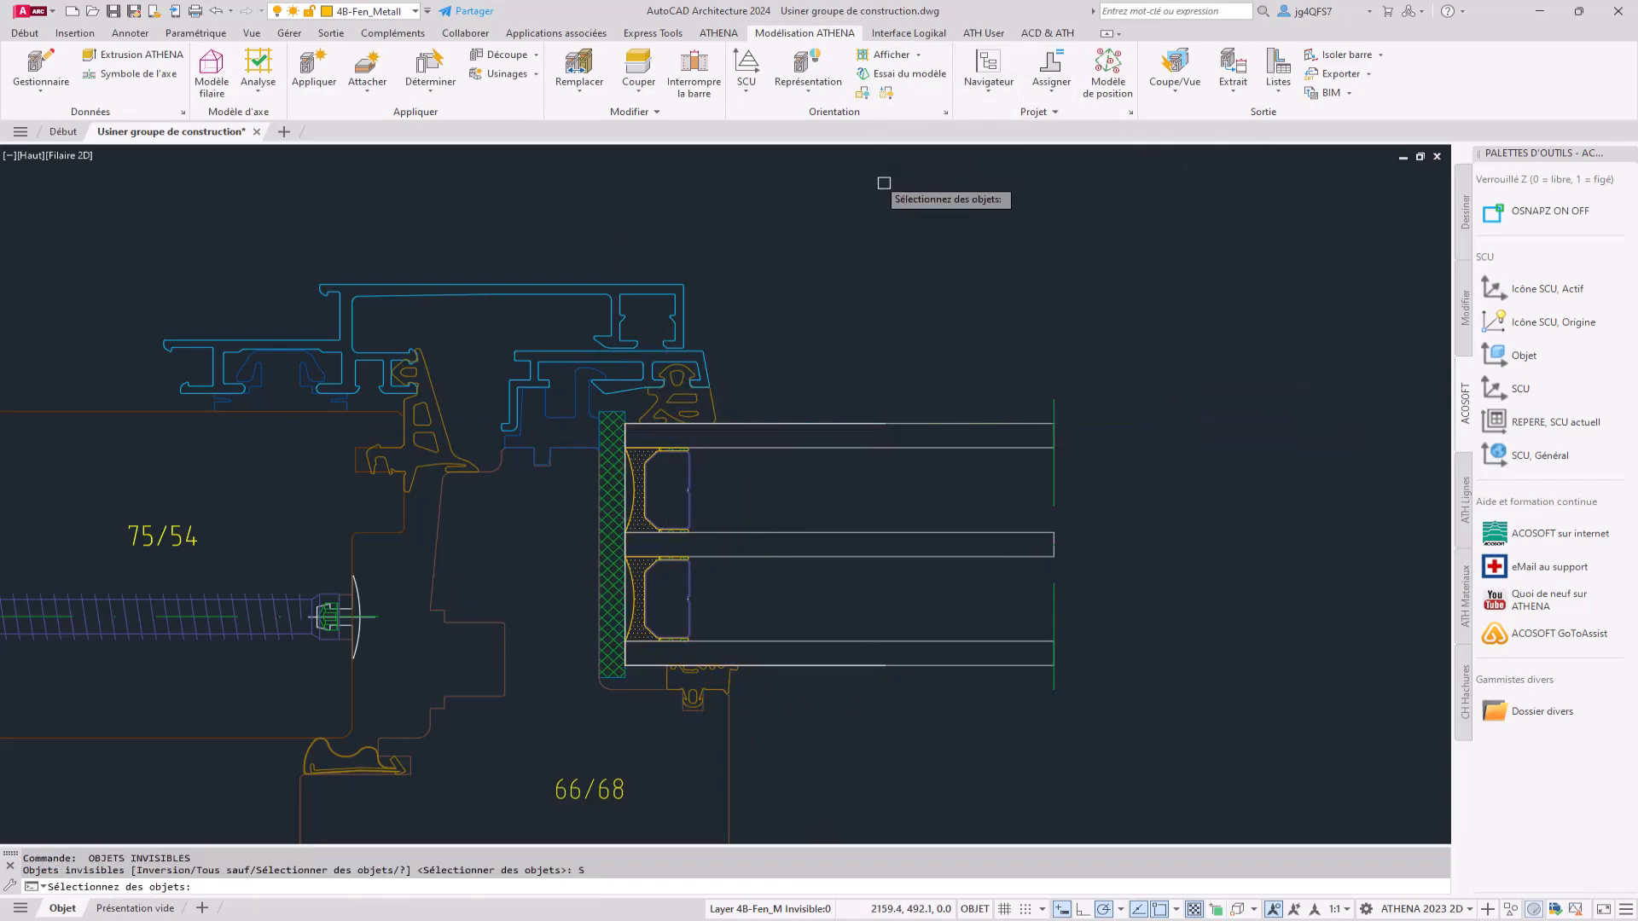
left_click(974, 424)
right_click(973, 423)
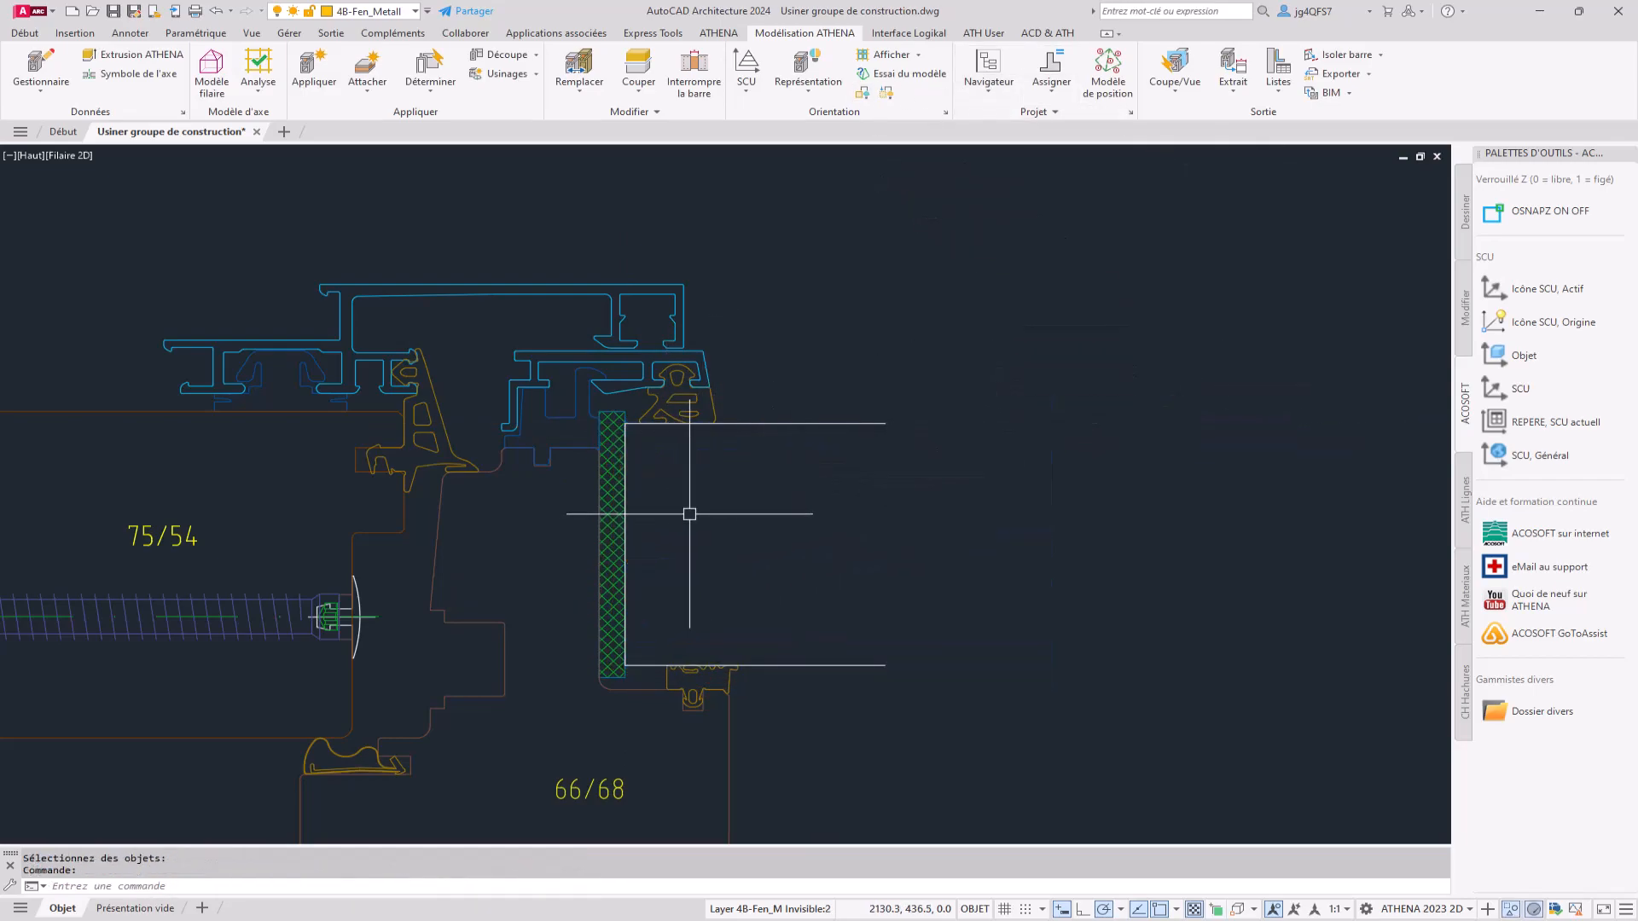
middle_click_drag(811, 498, 894, 479)
scroll(900, 479, "down", 2)
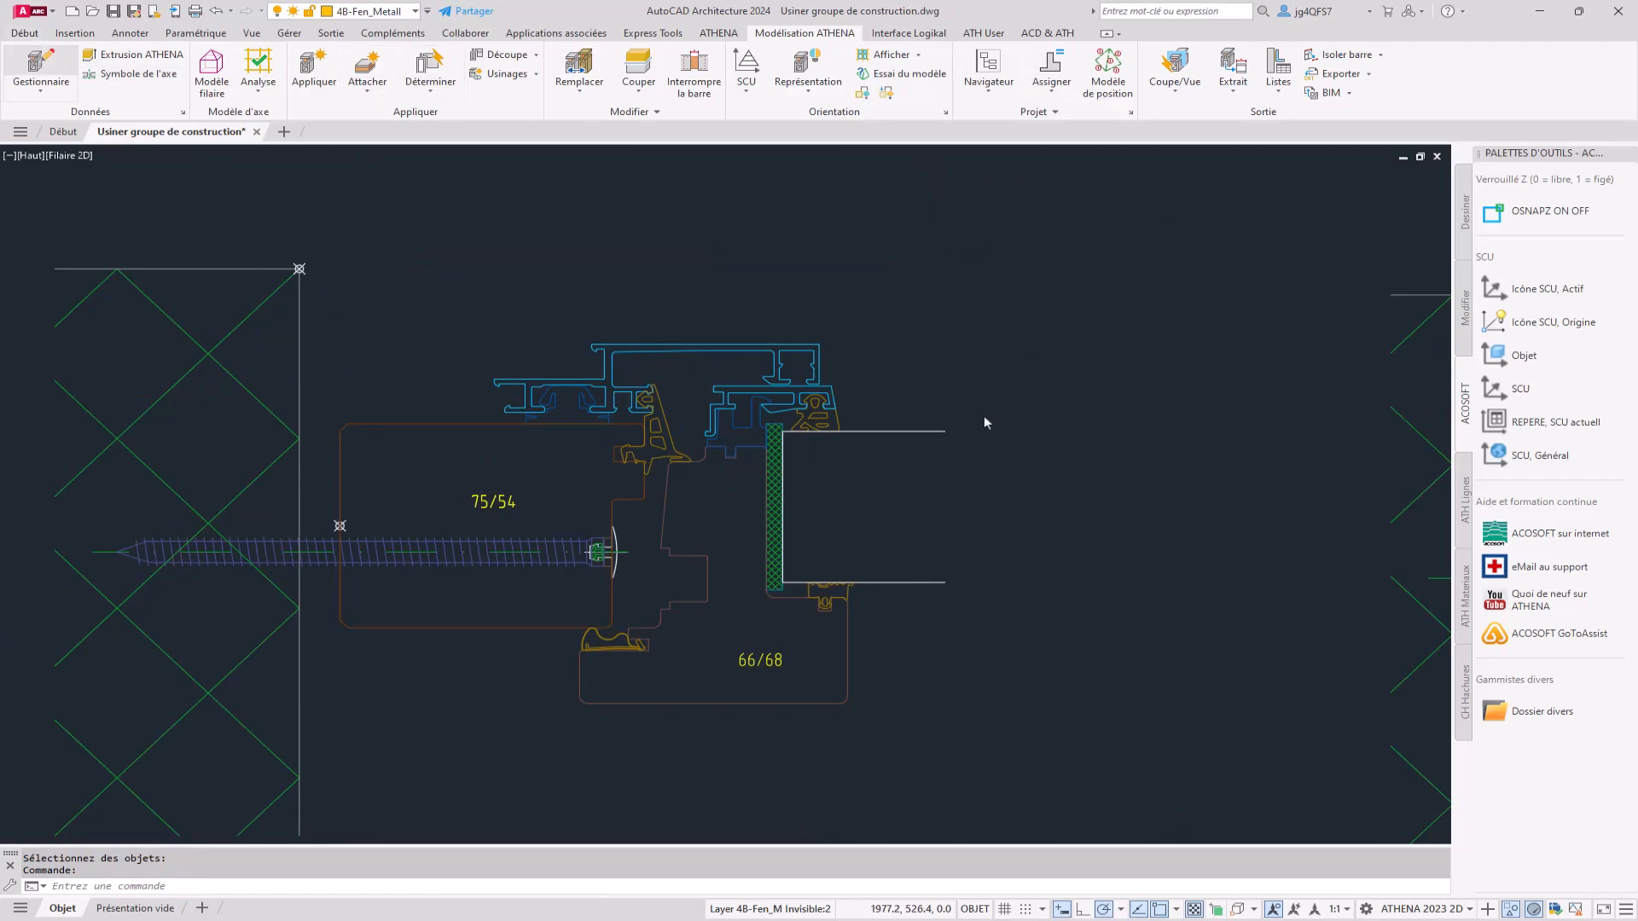
Add the filling position symbol to Test Profil 1, using the wall corner as assembly base point, and save the group.
left_click(40, 64)
left_click(1212, 338)
left_click(300, 271)
left_click(794, 435)
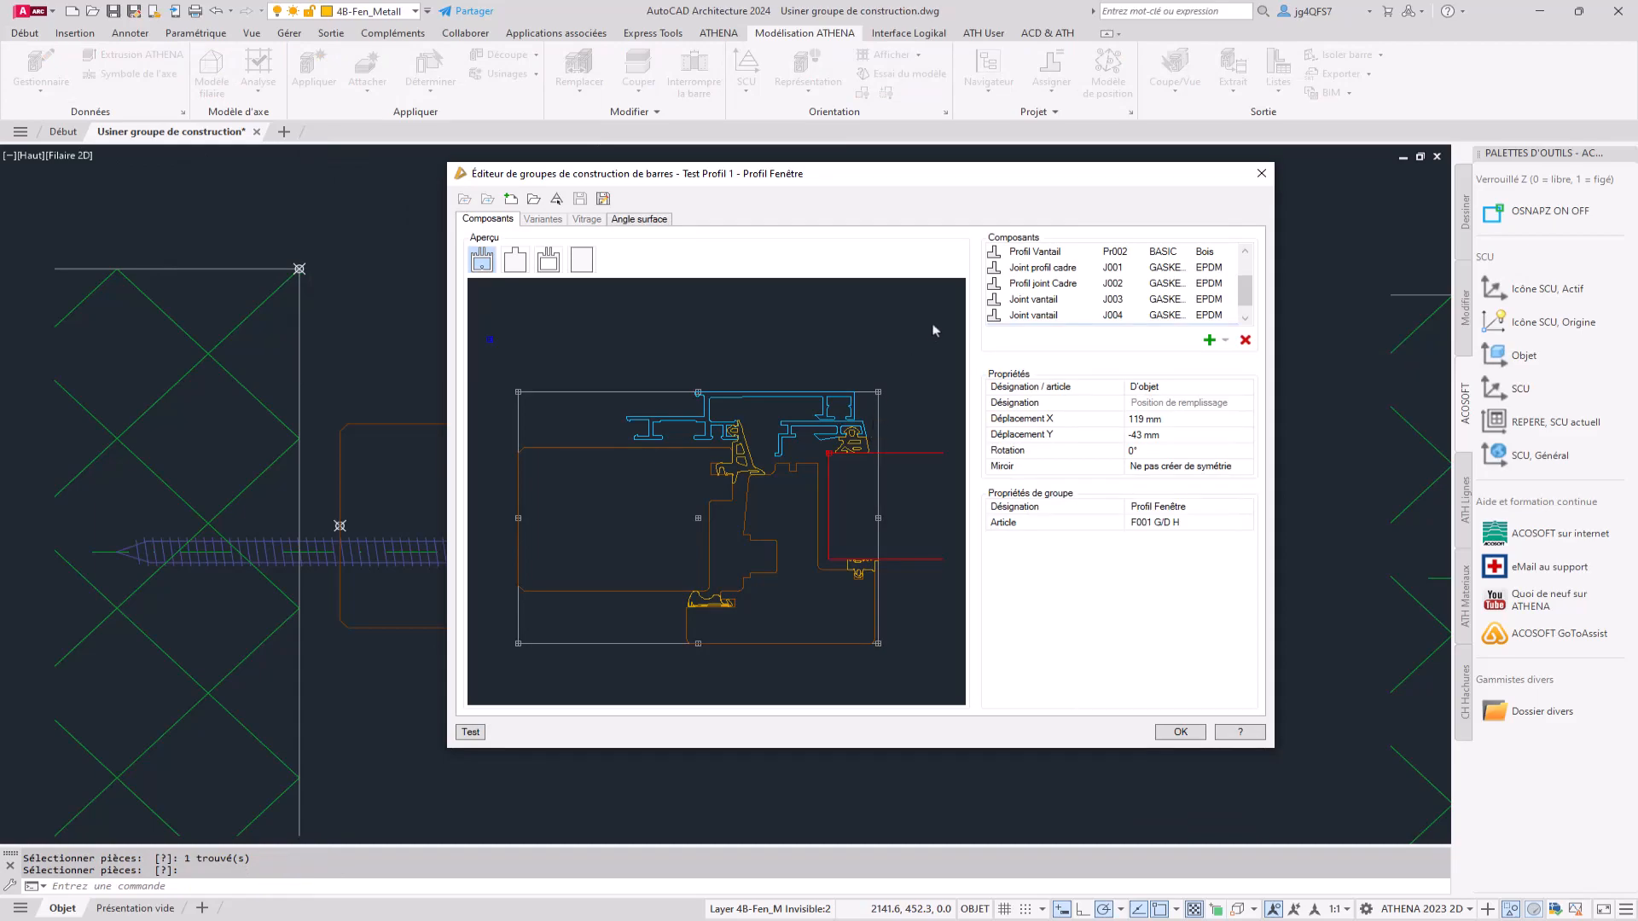
left_click(1102, 323)
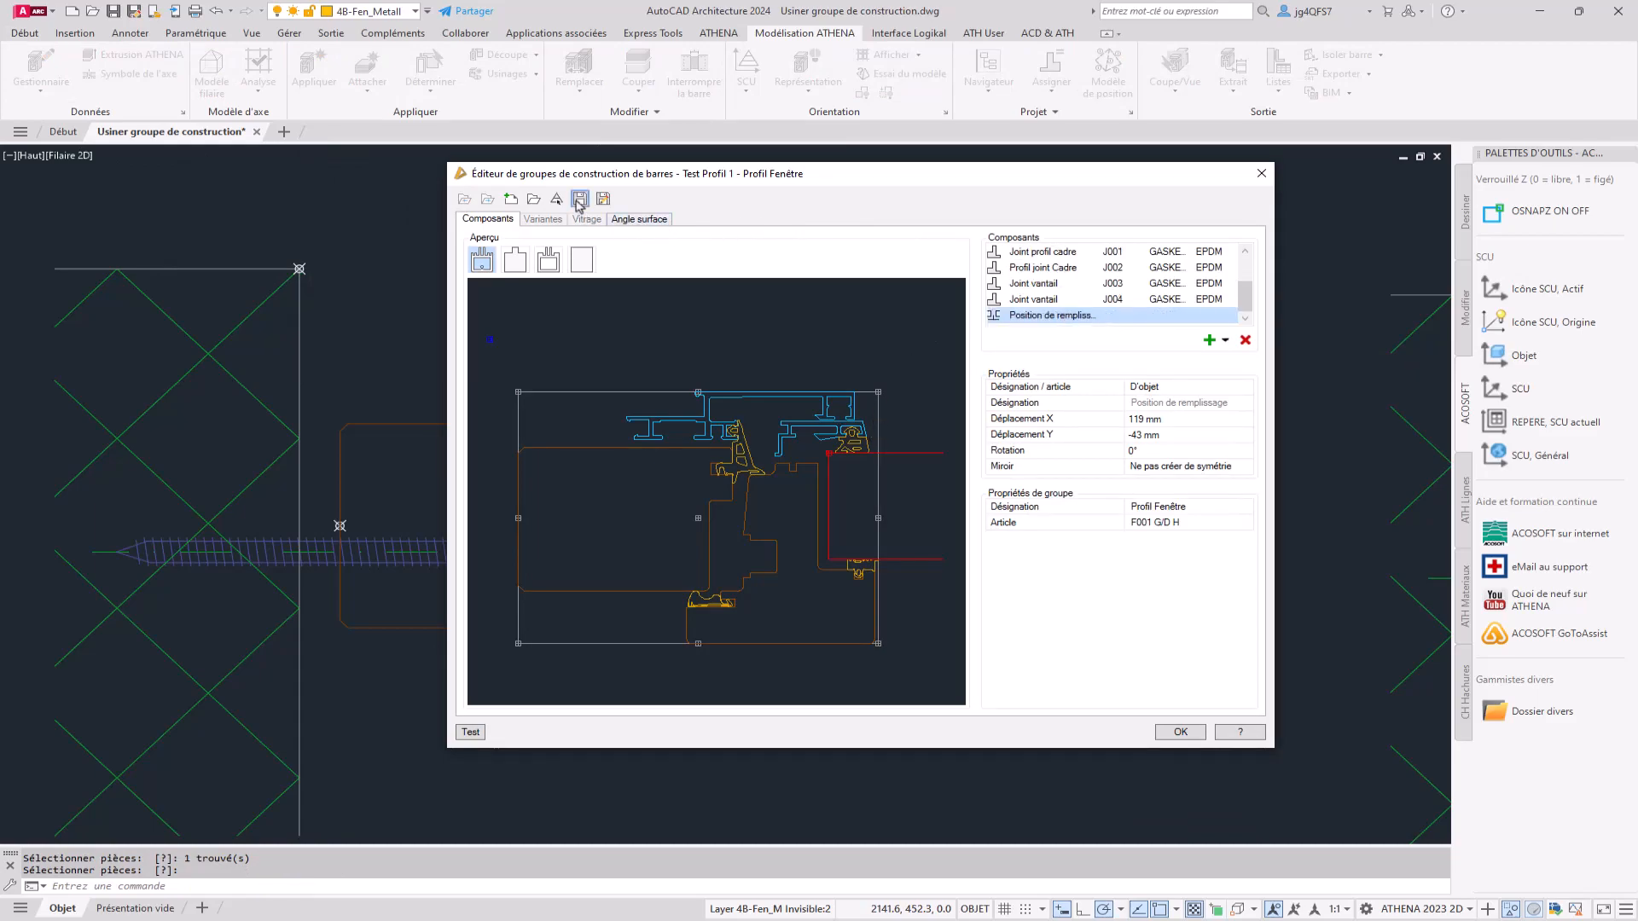
left_click(1261, 173)
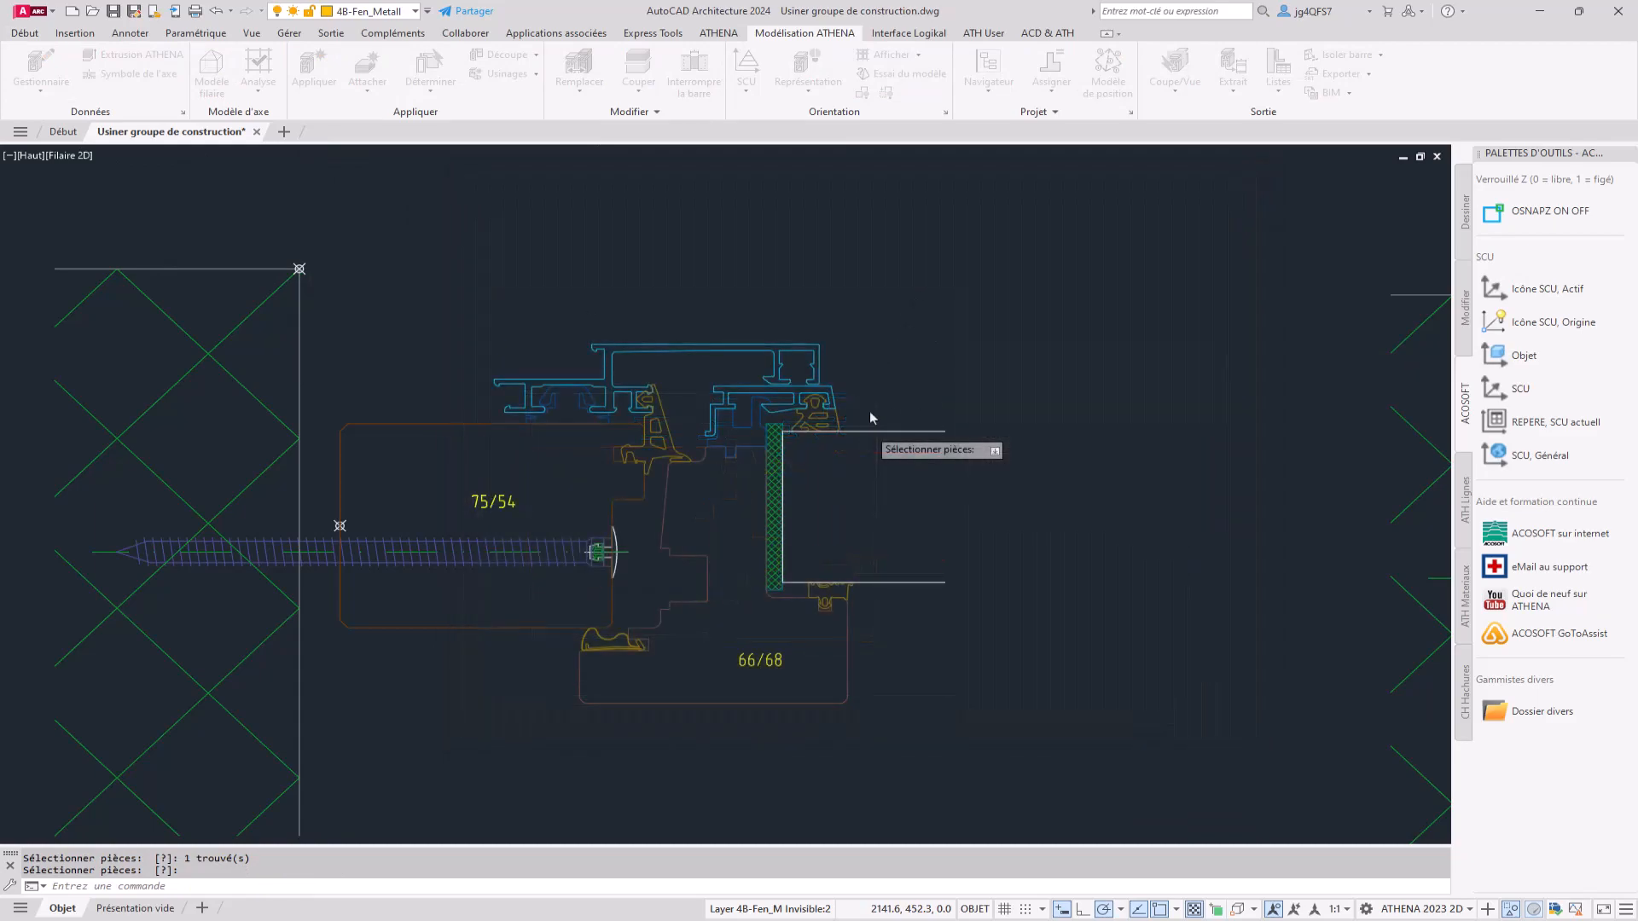
Open Test Profil 1 in the bar group editor and start converting the SC001 component to a reference.
scroll(888, 408, "down", 3)
scroll(1223, 377, "up", 5)
mouse_move(1224, 376)
middle_mouse_down()
mouse_move(1178, 437)
mouse_move(960, 487)
middle_mouse_up()
scroll(961, 487, "down", 2)
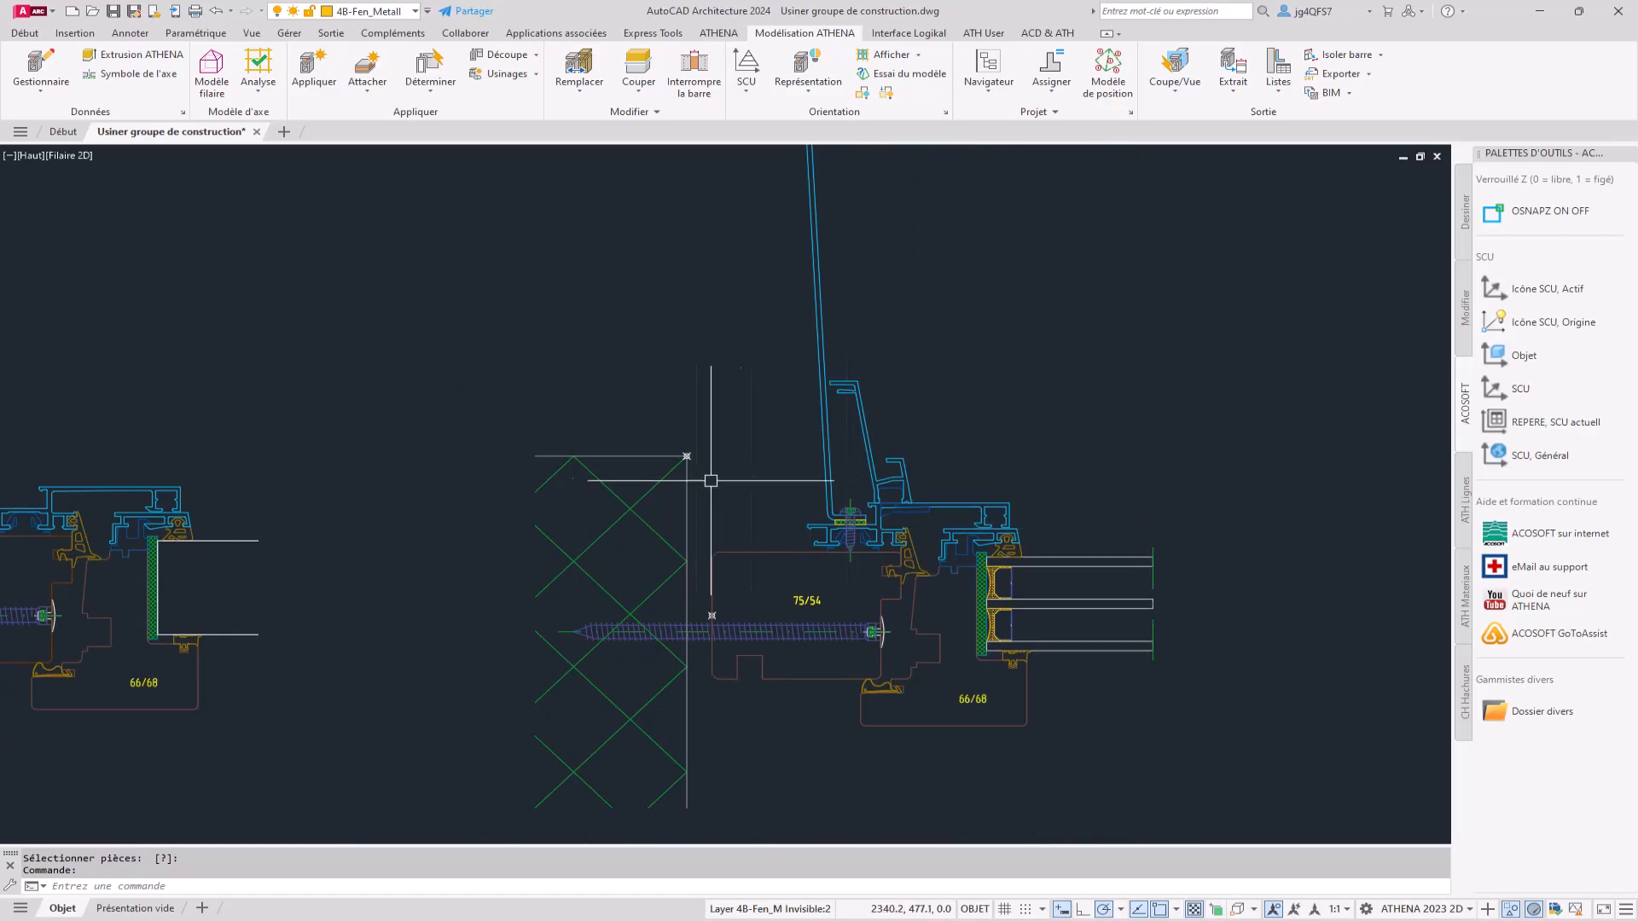
middle_click_drag(798, 478, 1009, 482)
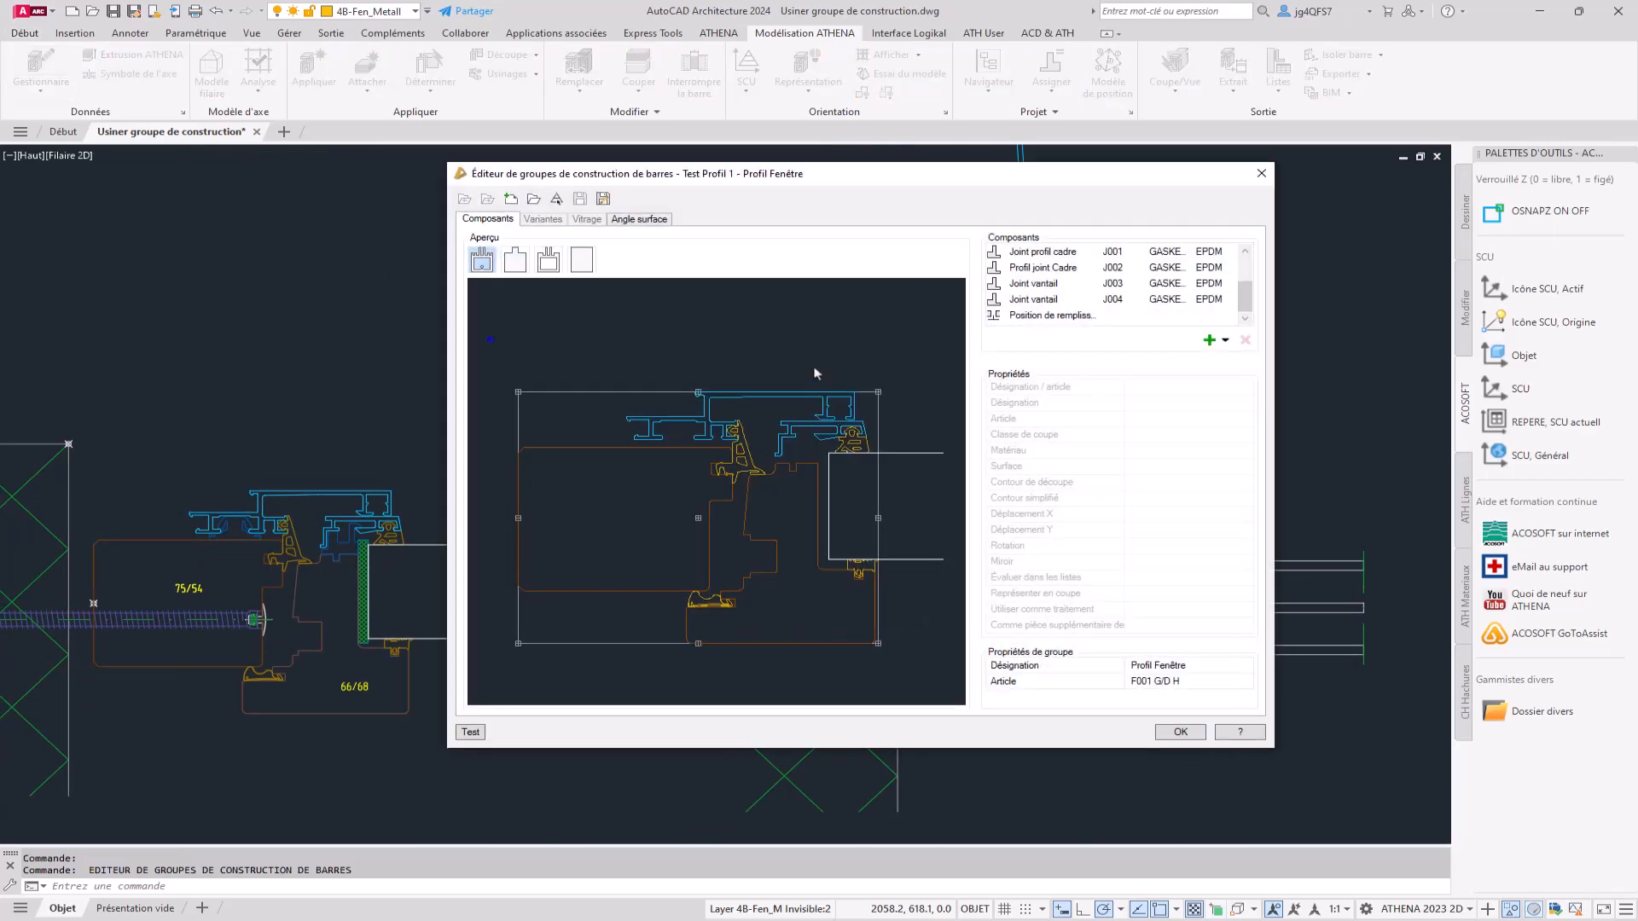
left_click(1011, 268)
scroll(1060, 298, "up", 2)
left_click(1067, 255)
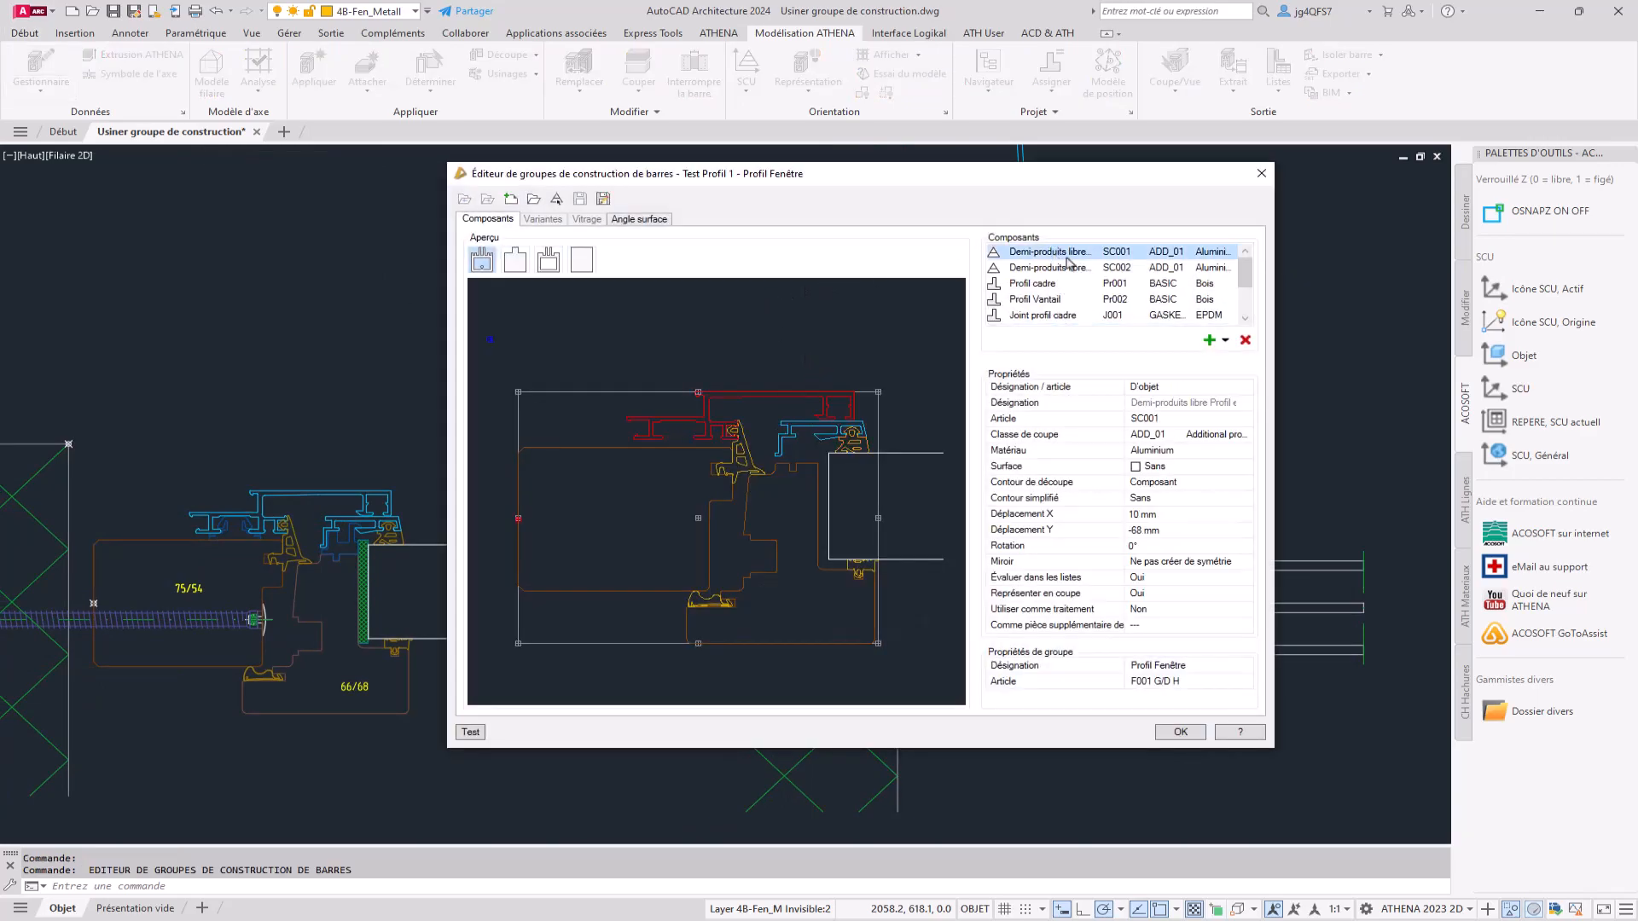
right_click(1068, 262)
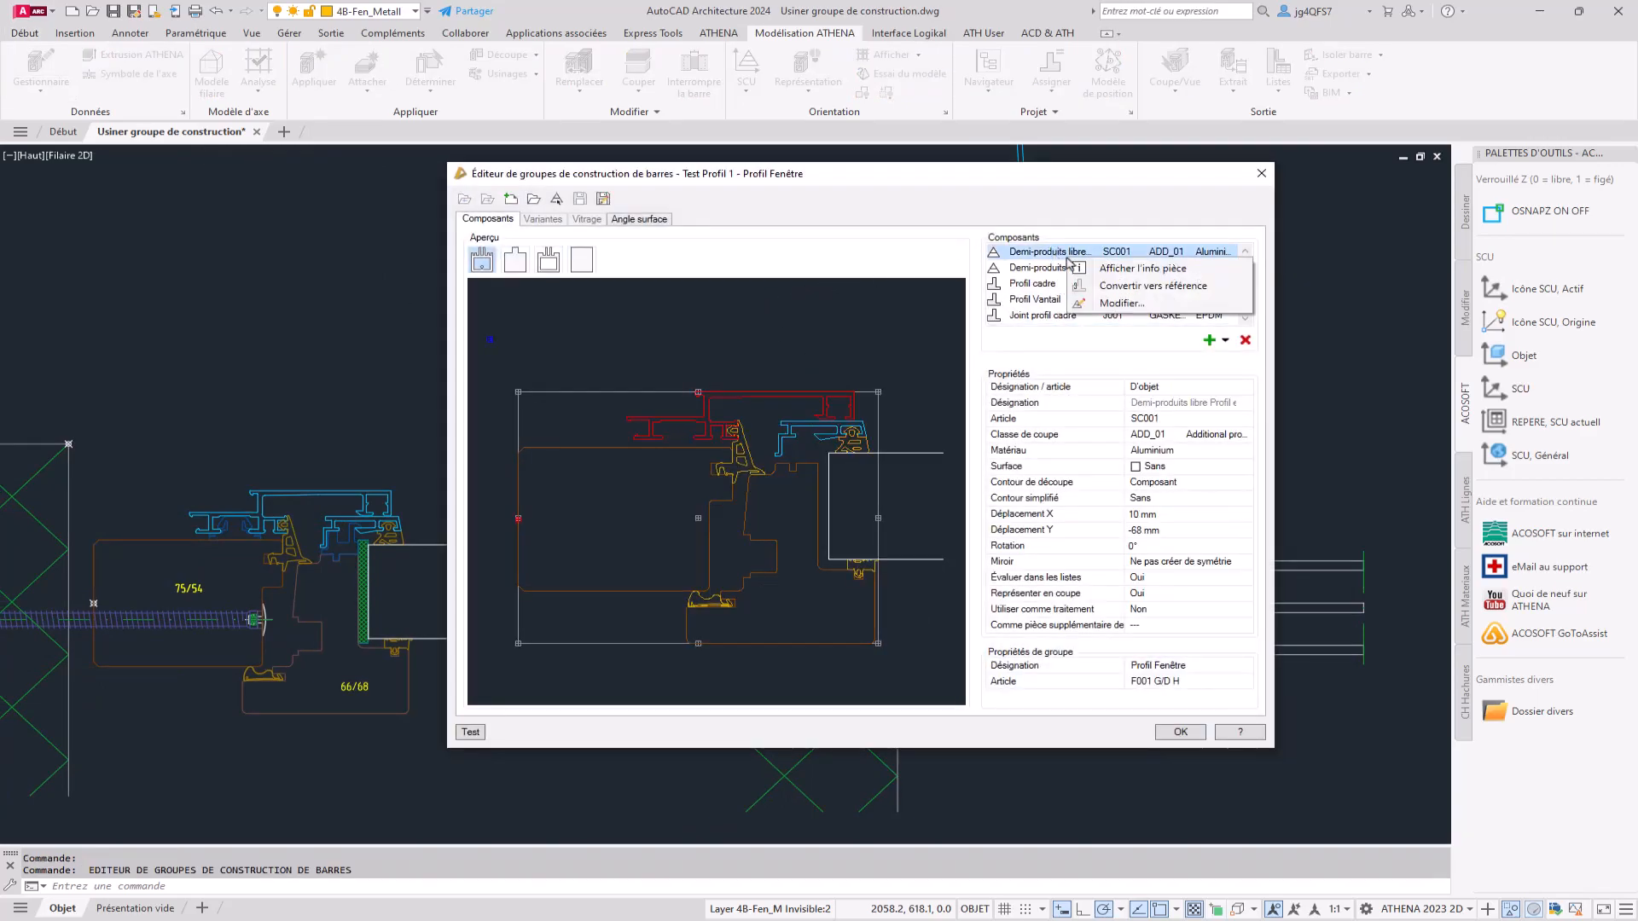
left_click(1153, 285)
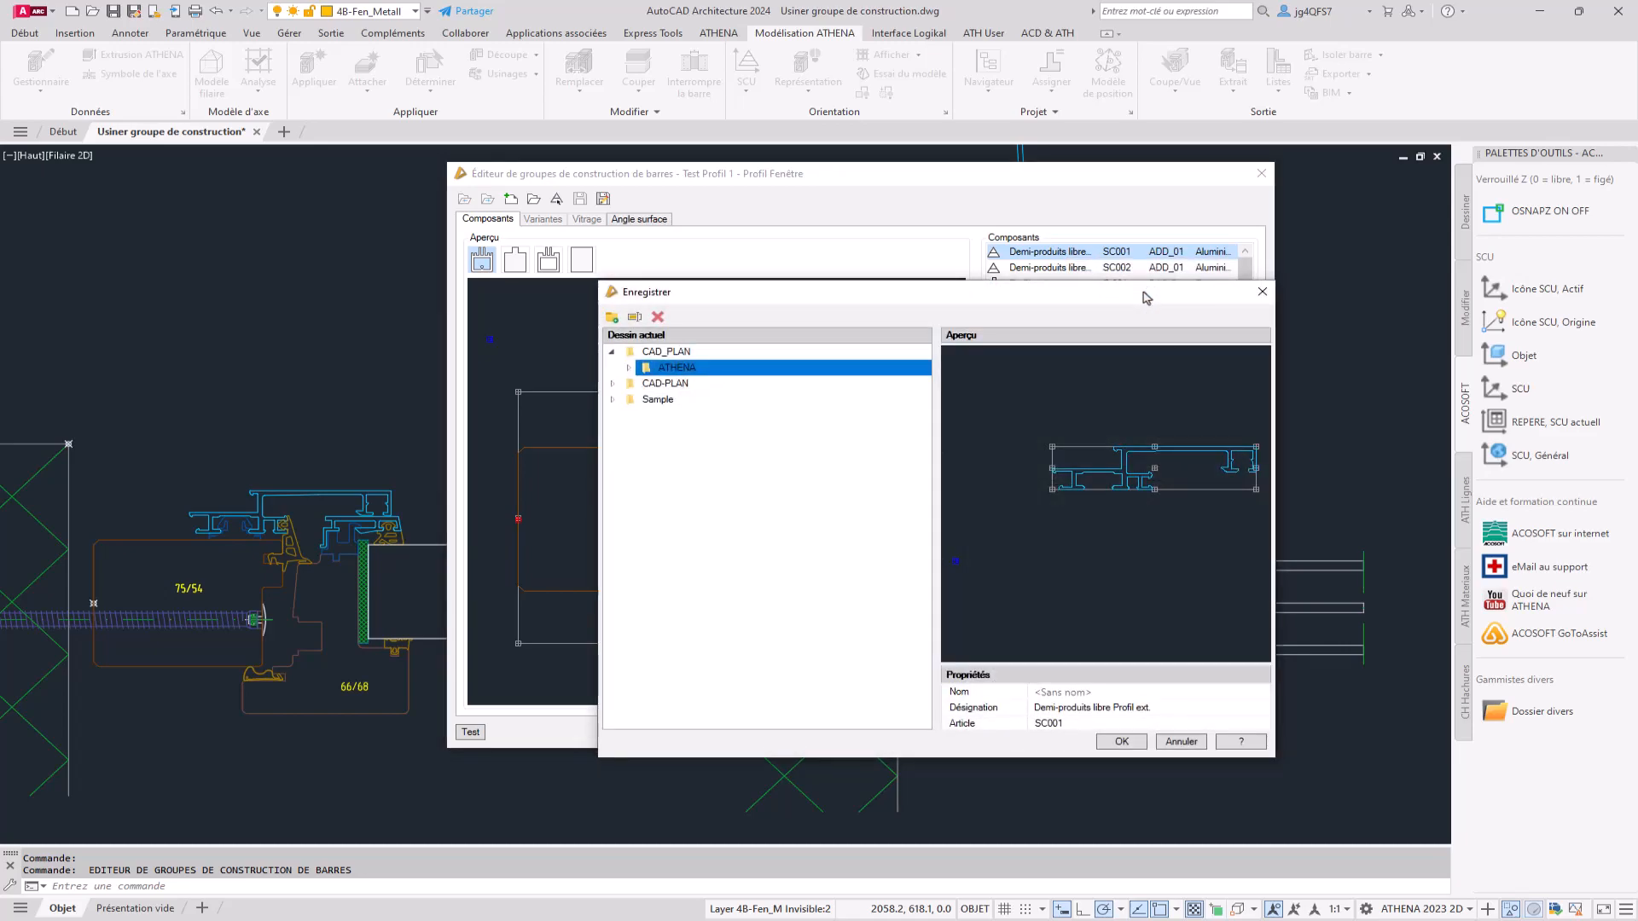
Create a folder named Profil under CAD_PLAN > ATHENA and save the SC001 component in it as Profil SC01.
left_click(629, 368)
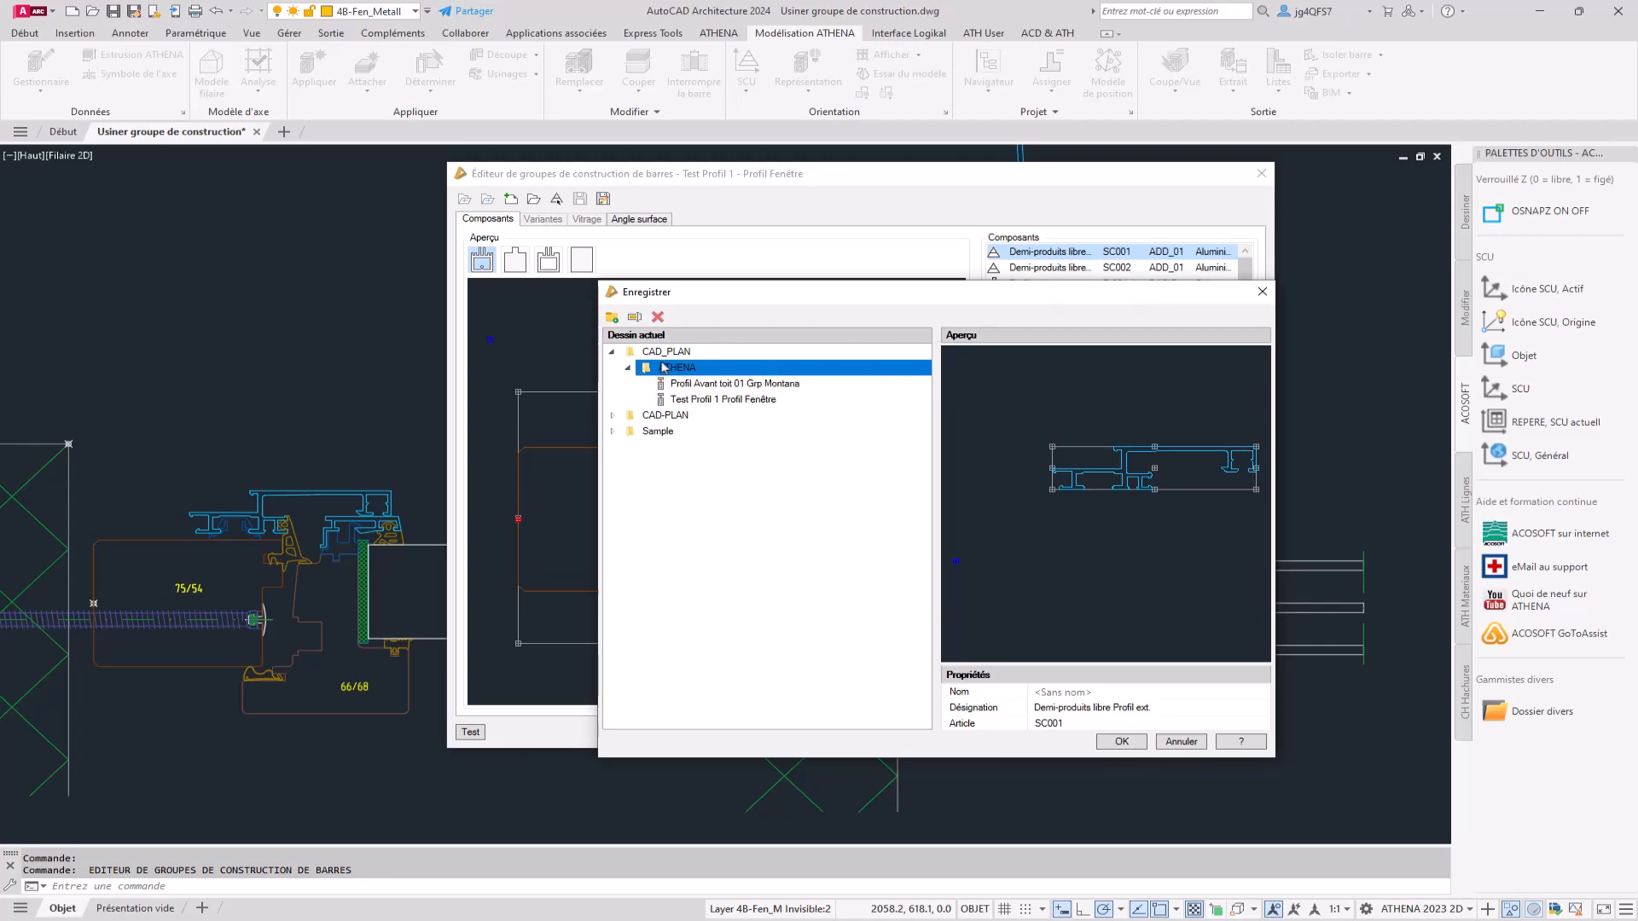
left_click(612, 317)
type("Profil")
left_click(1024, 565)
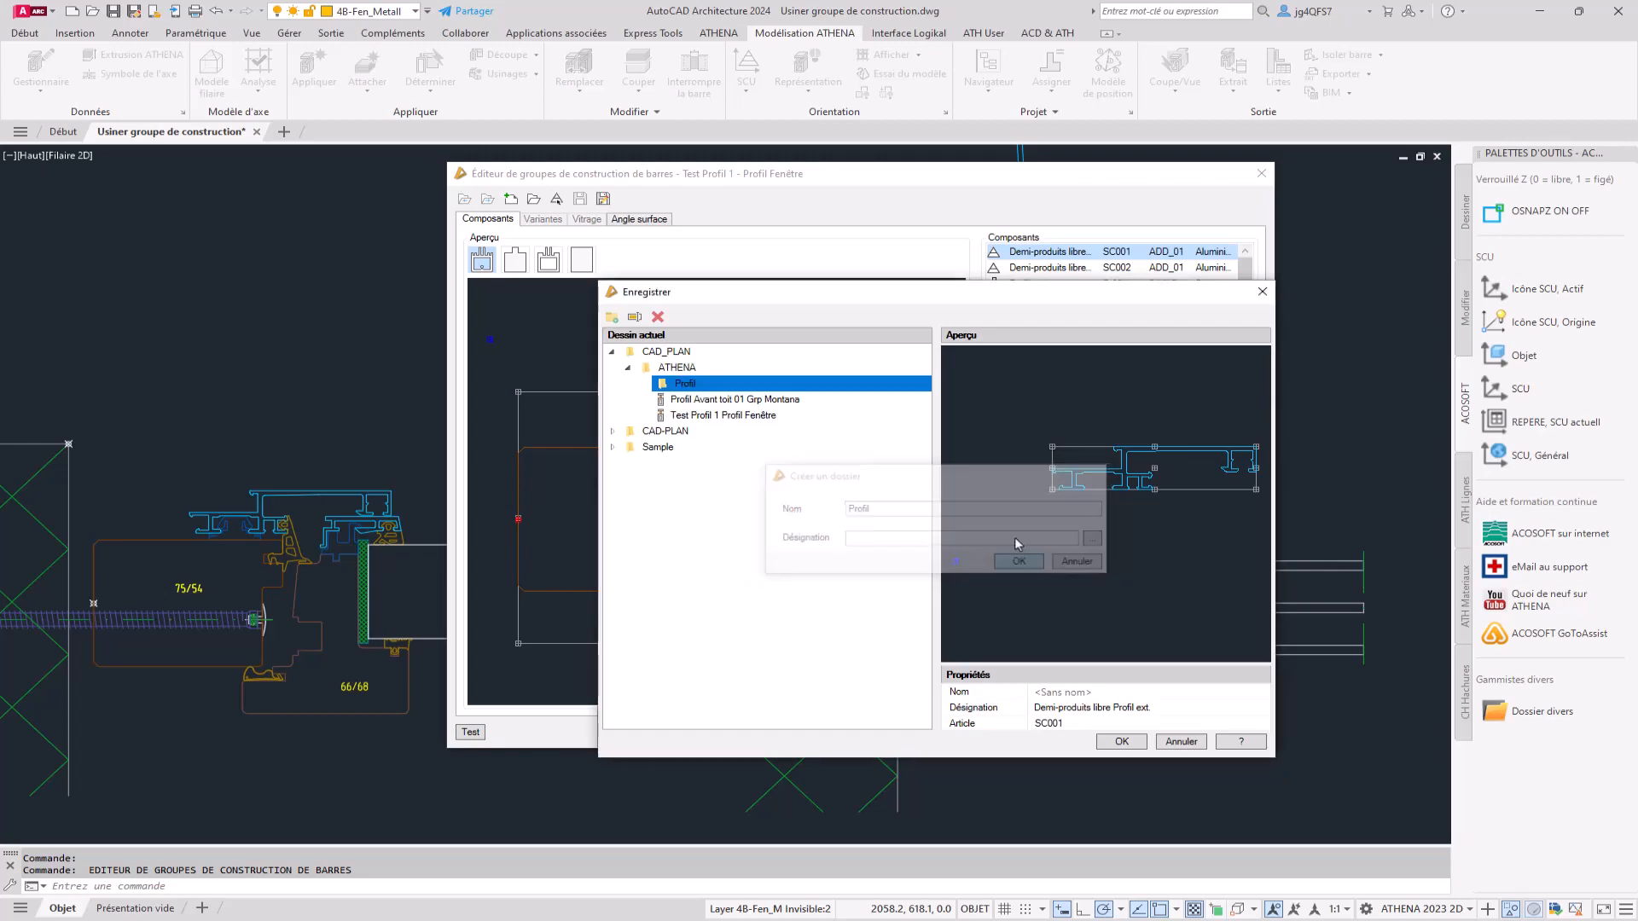
left_click(1141, 693)
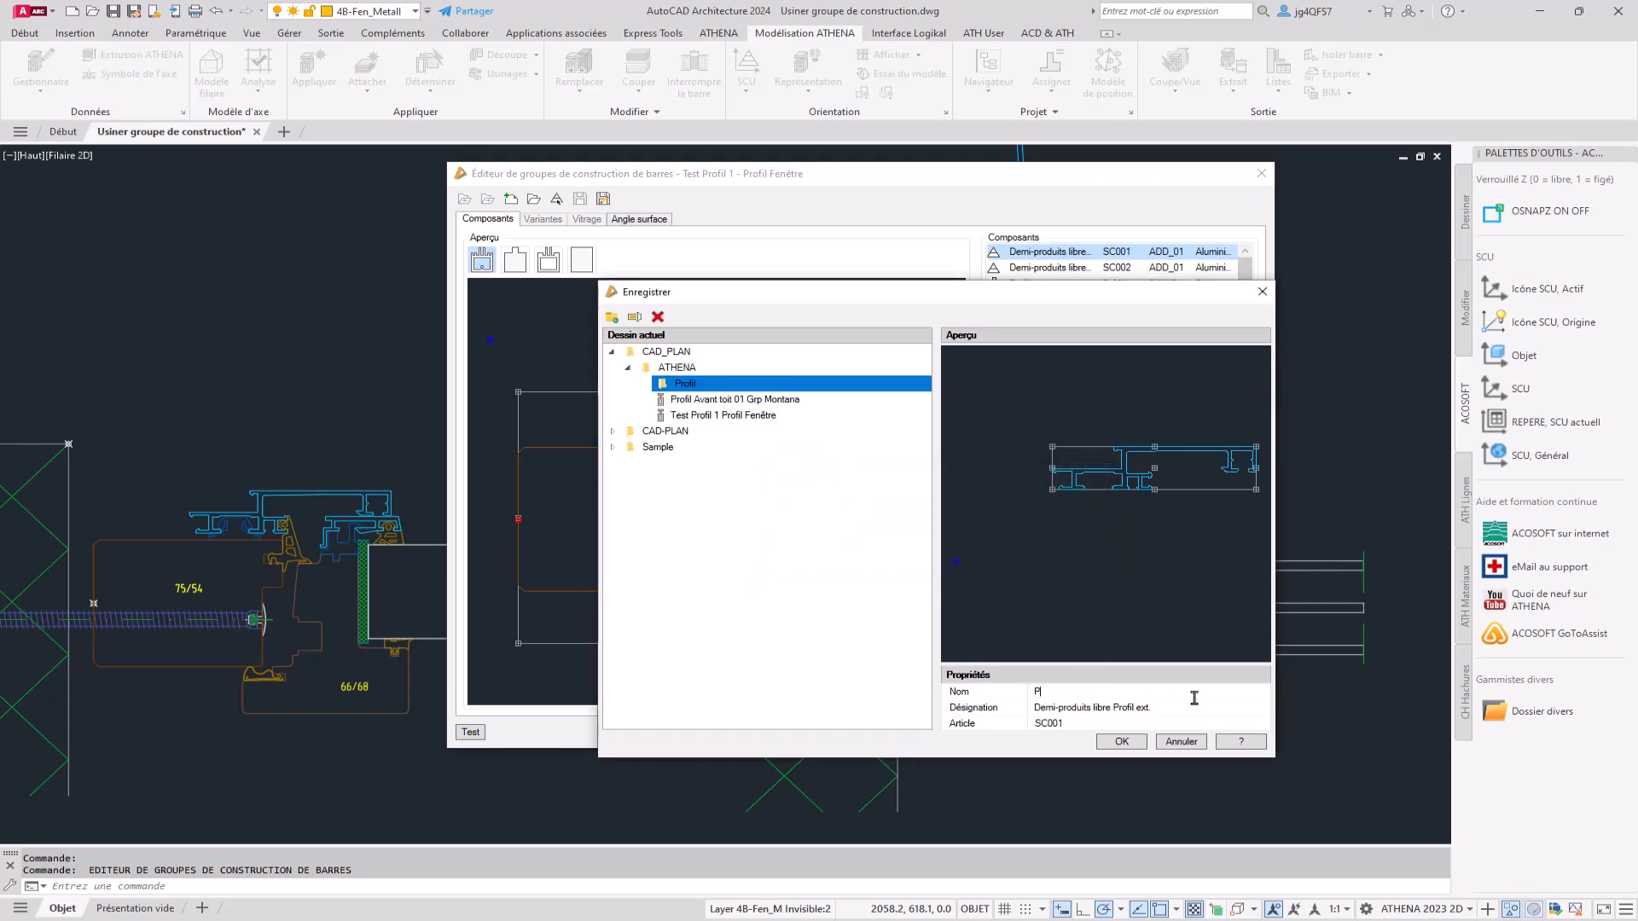
type("Profil SC01")
left_click(1121, 741)
Convert the SC002 component, the two wood profiles and the gaskets to references.
left_click(1038, 268)
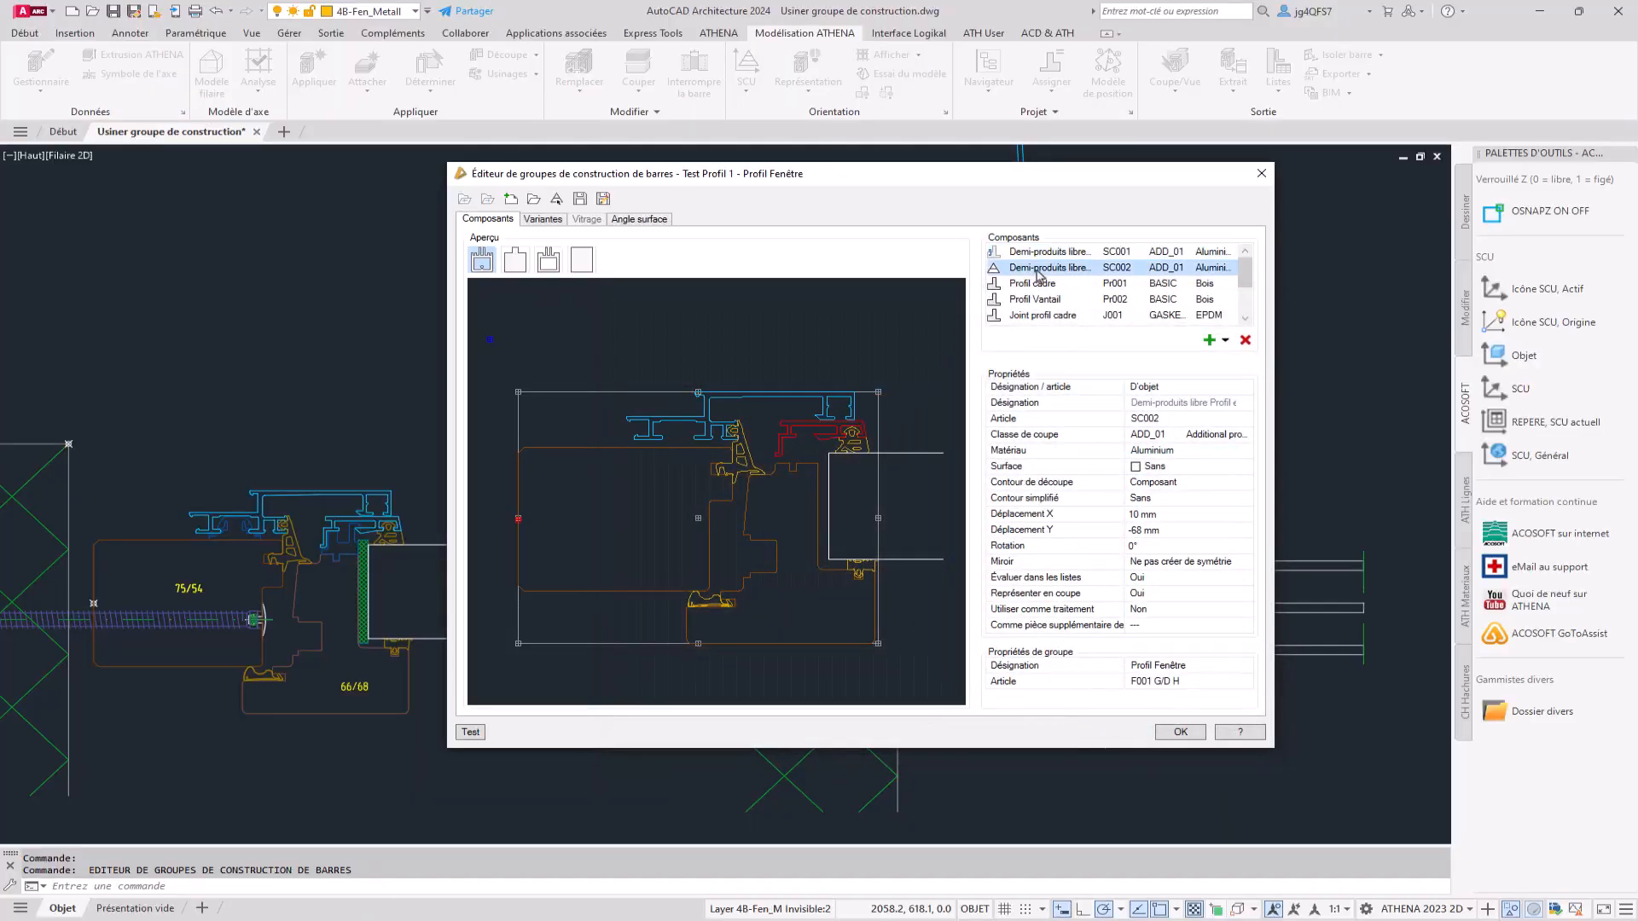
right_click(1038, 275)
left_click(1094, 298)
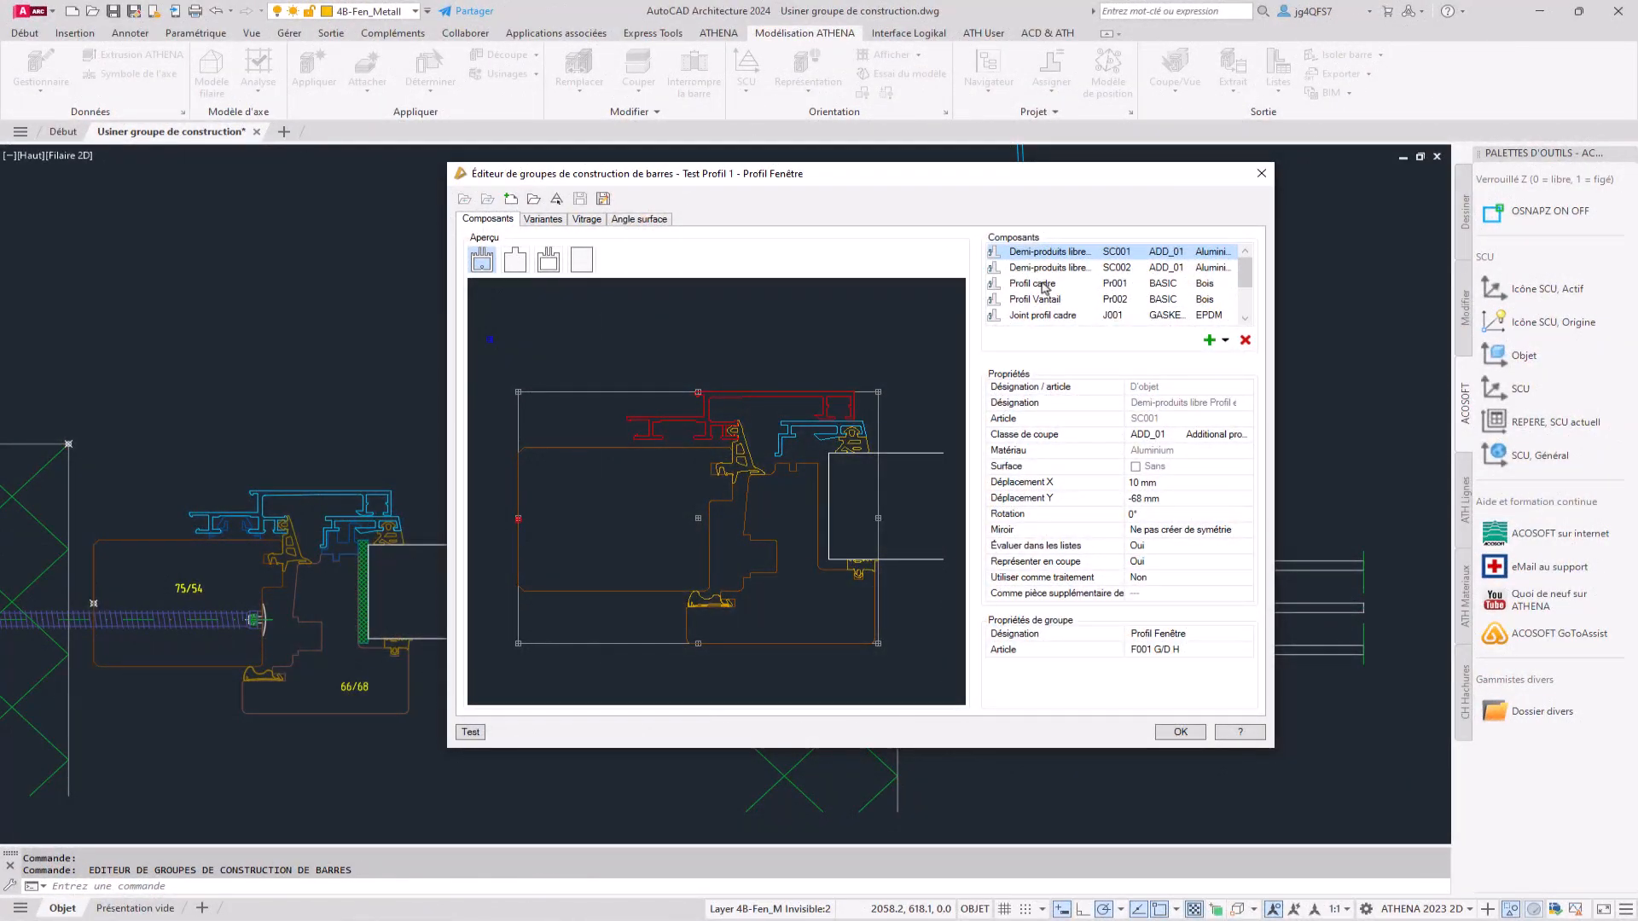
Replace the Pr001 frame component with the notched 75/54 profile, using the wall corner as assembly base and the profile's edge marker as element base.
left_click(1036, 285)
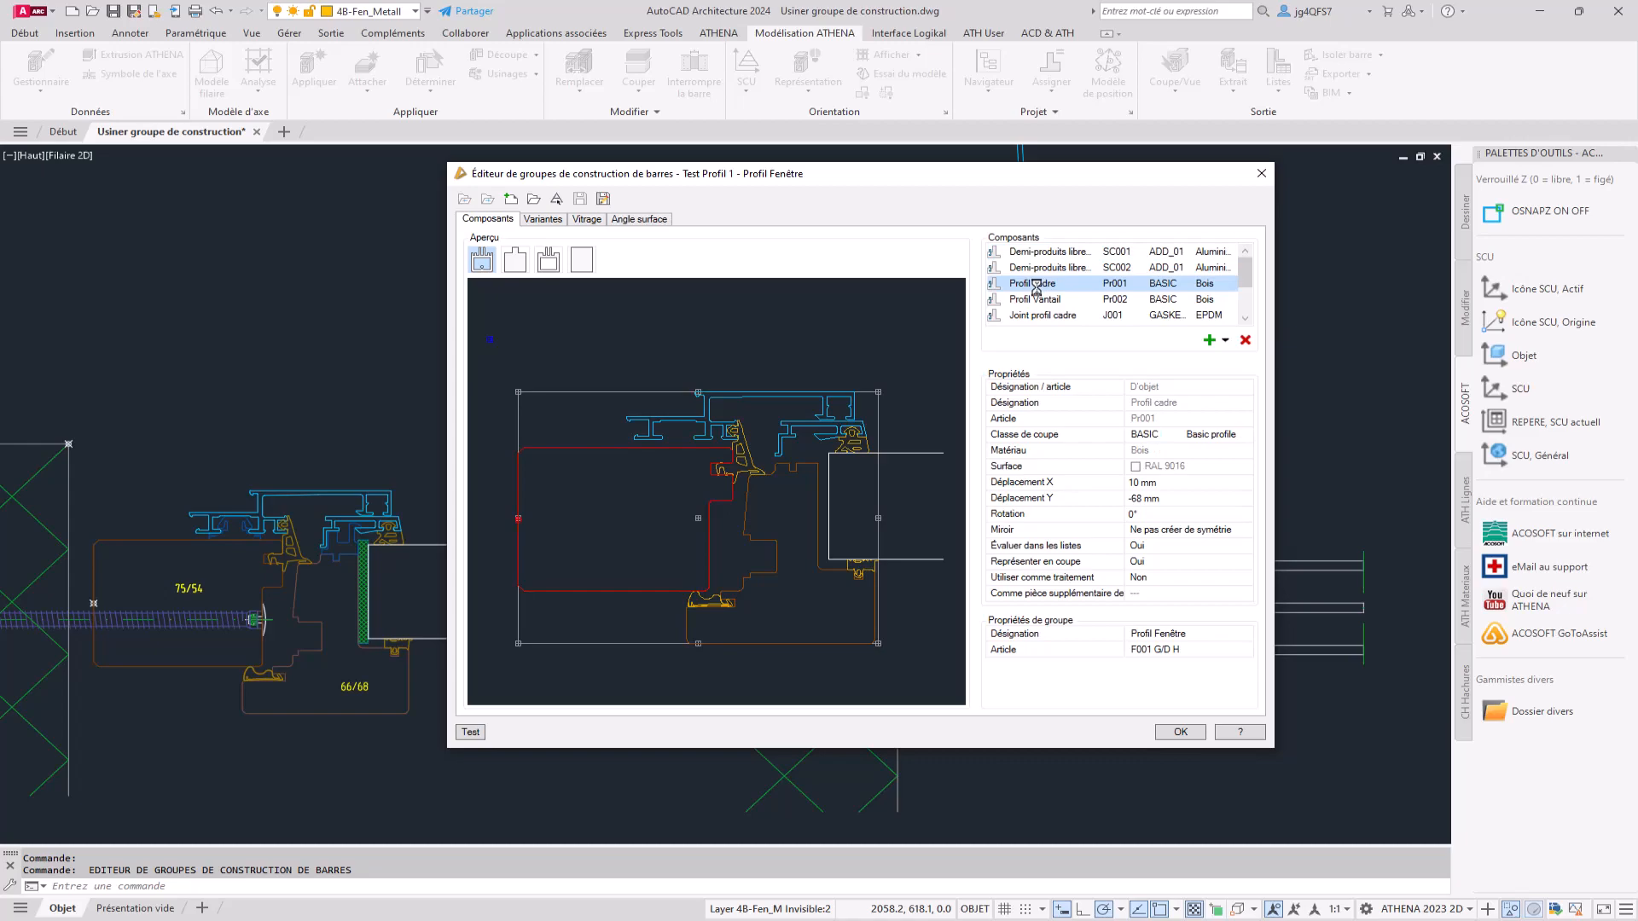
left_click(1246, 341)
left_click(1210, 340)
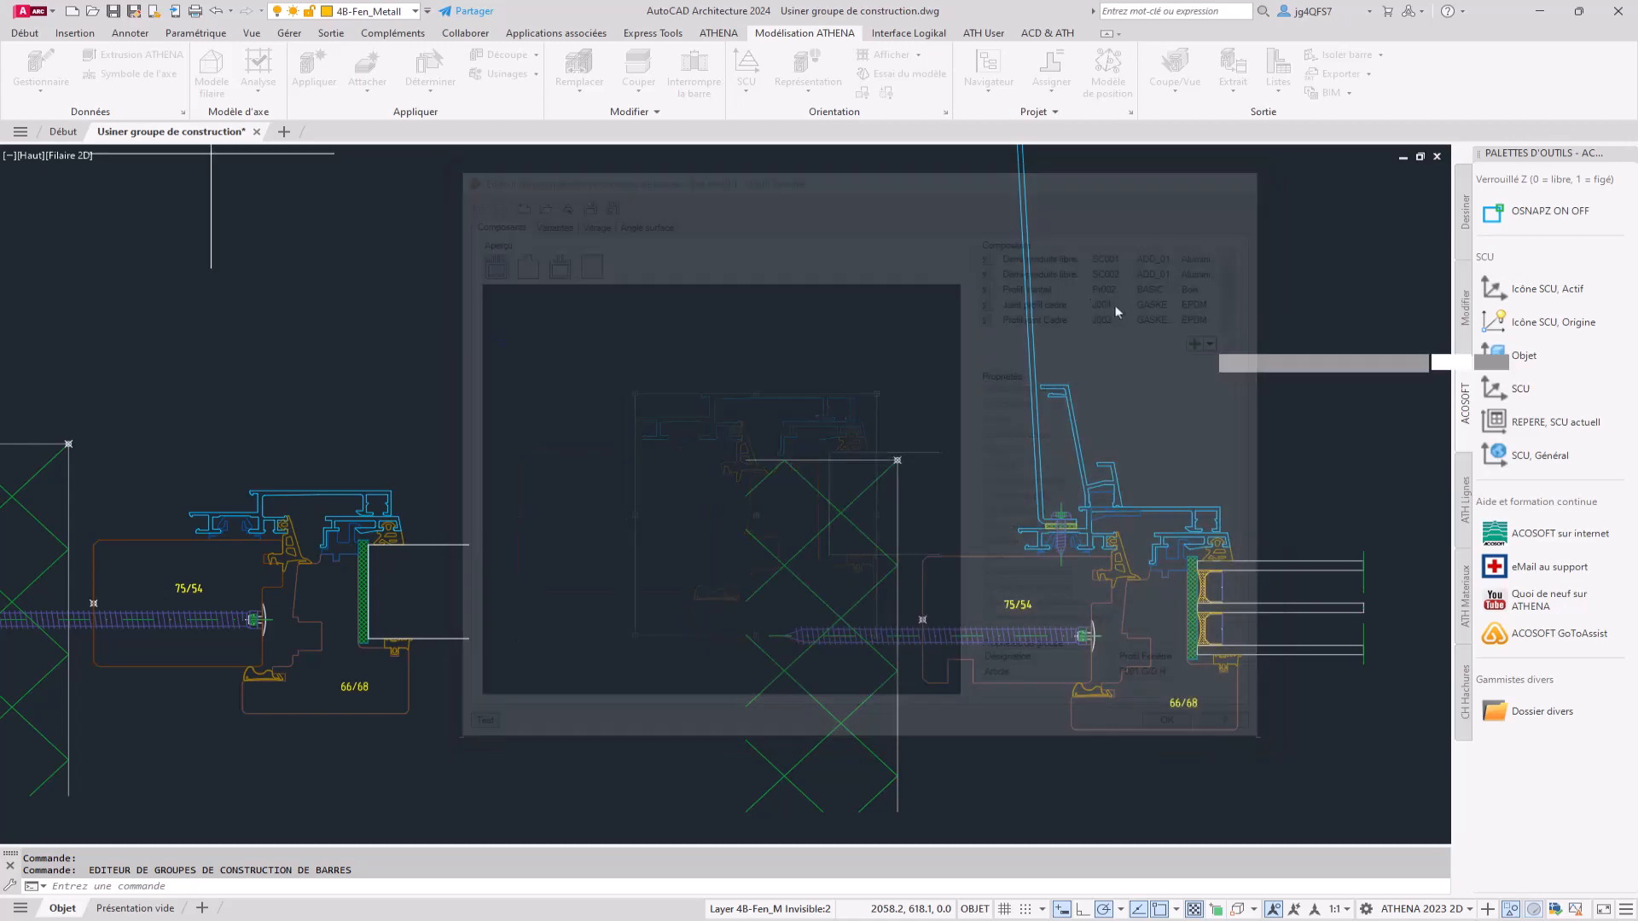
scroll(857, 367, "up", 5)
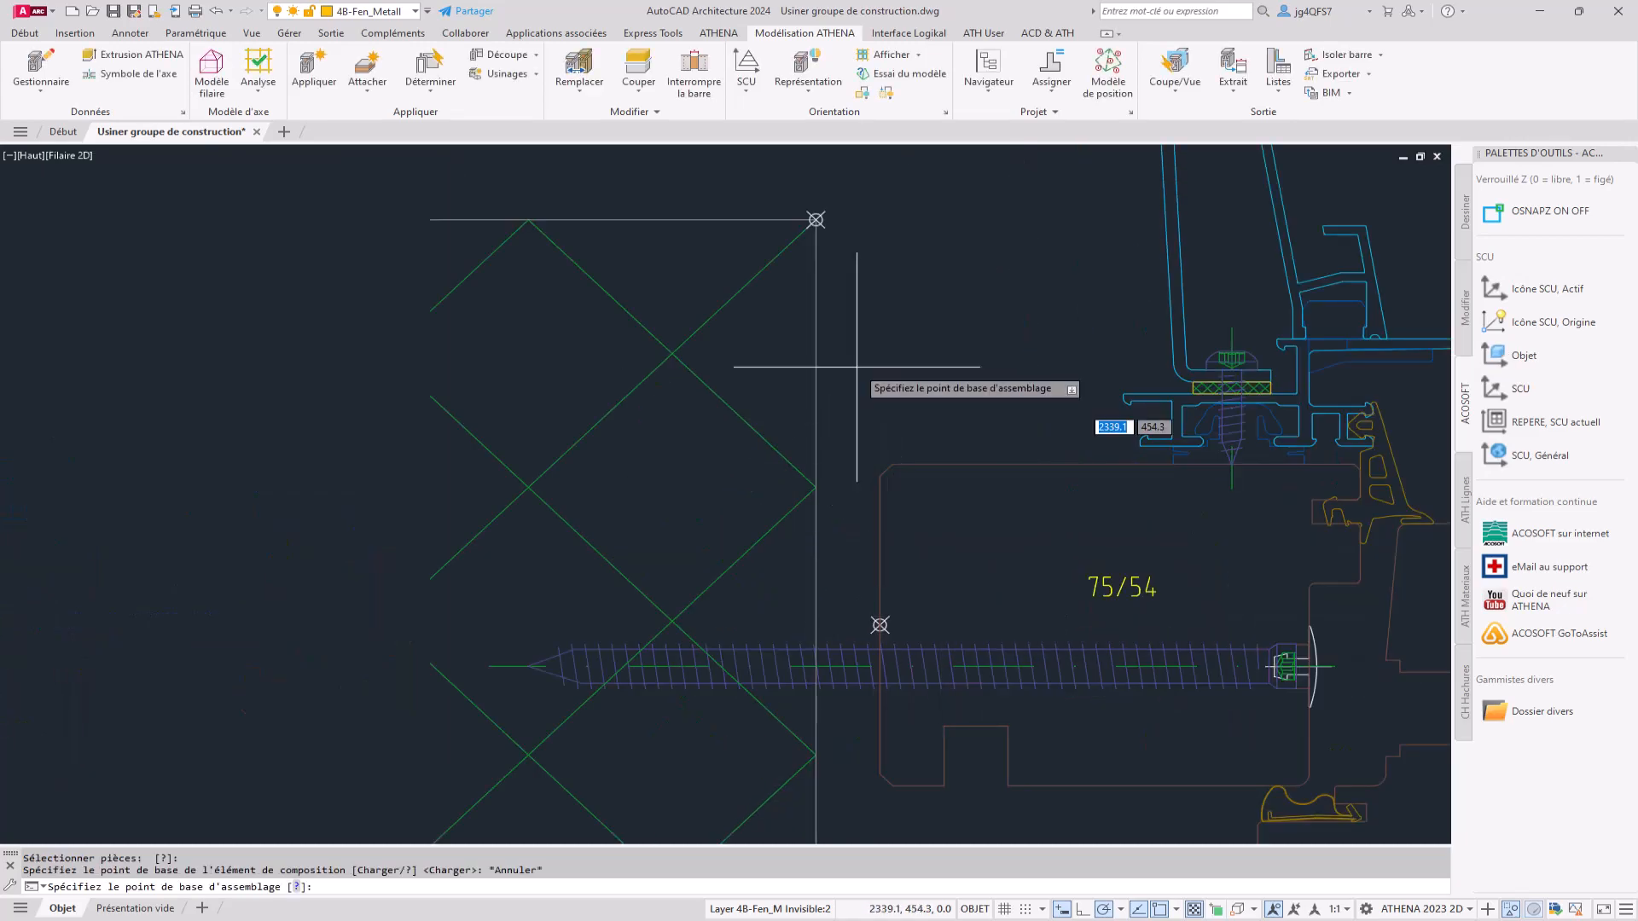
left_click(815, 219)
left_click(886, 519)
key("Return")
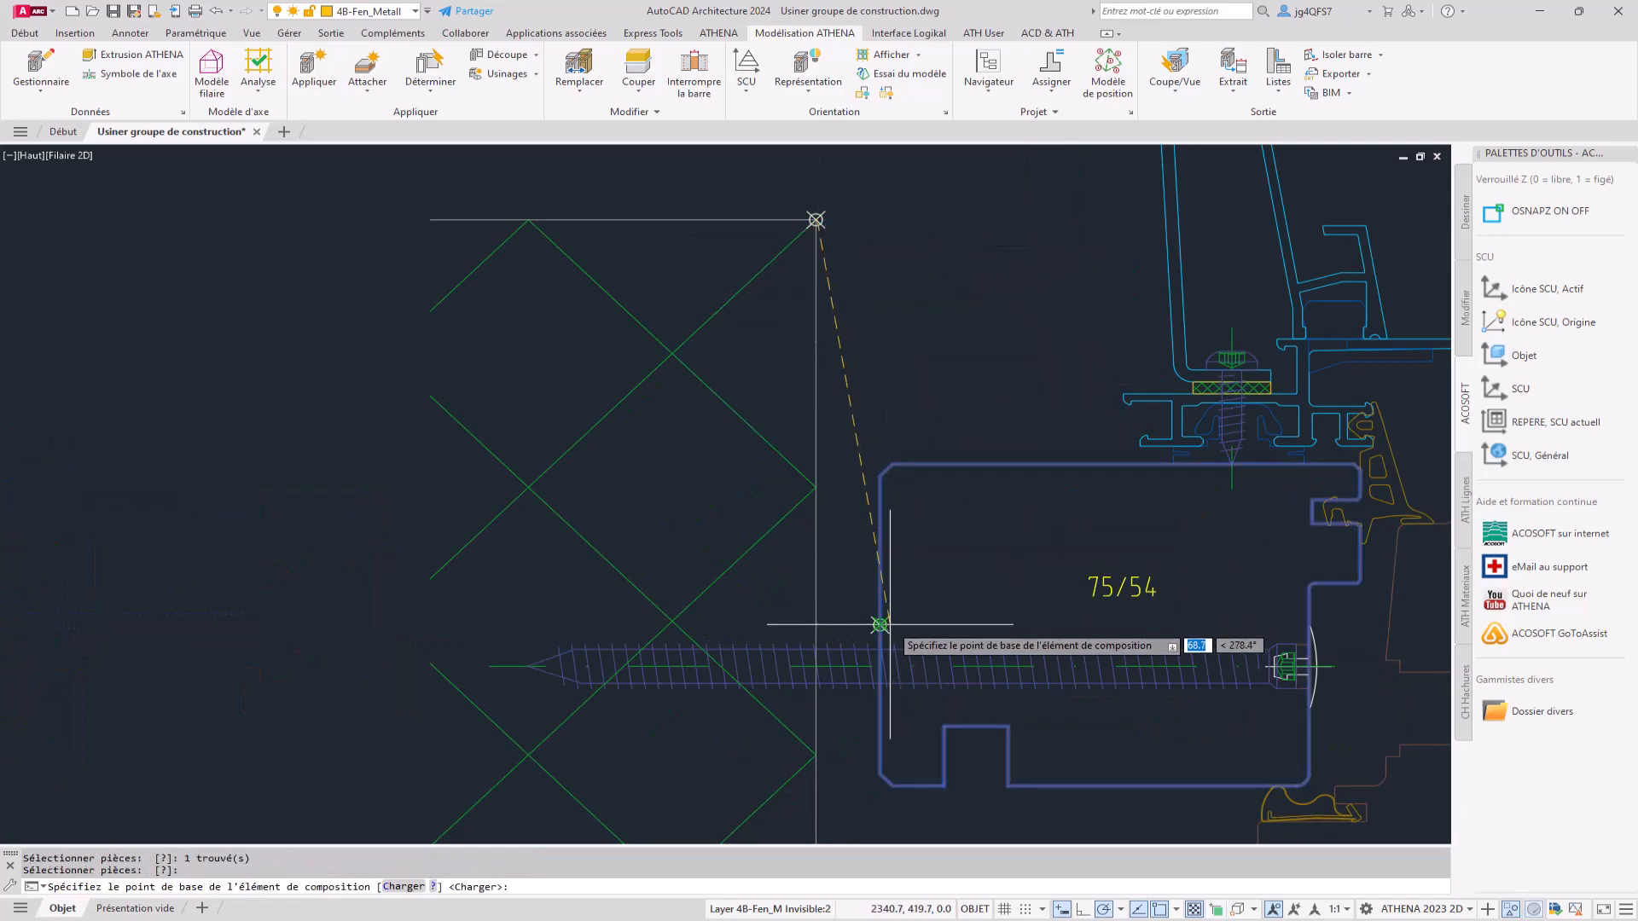
left_click(879, 647)
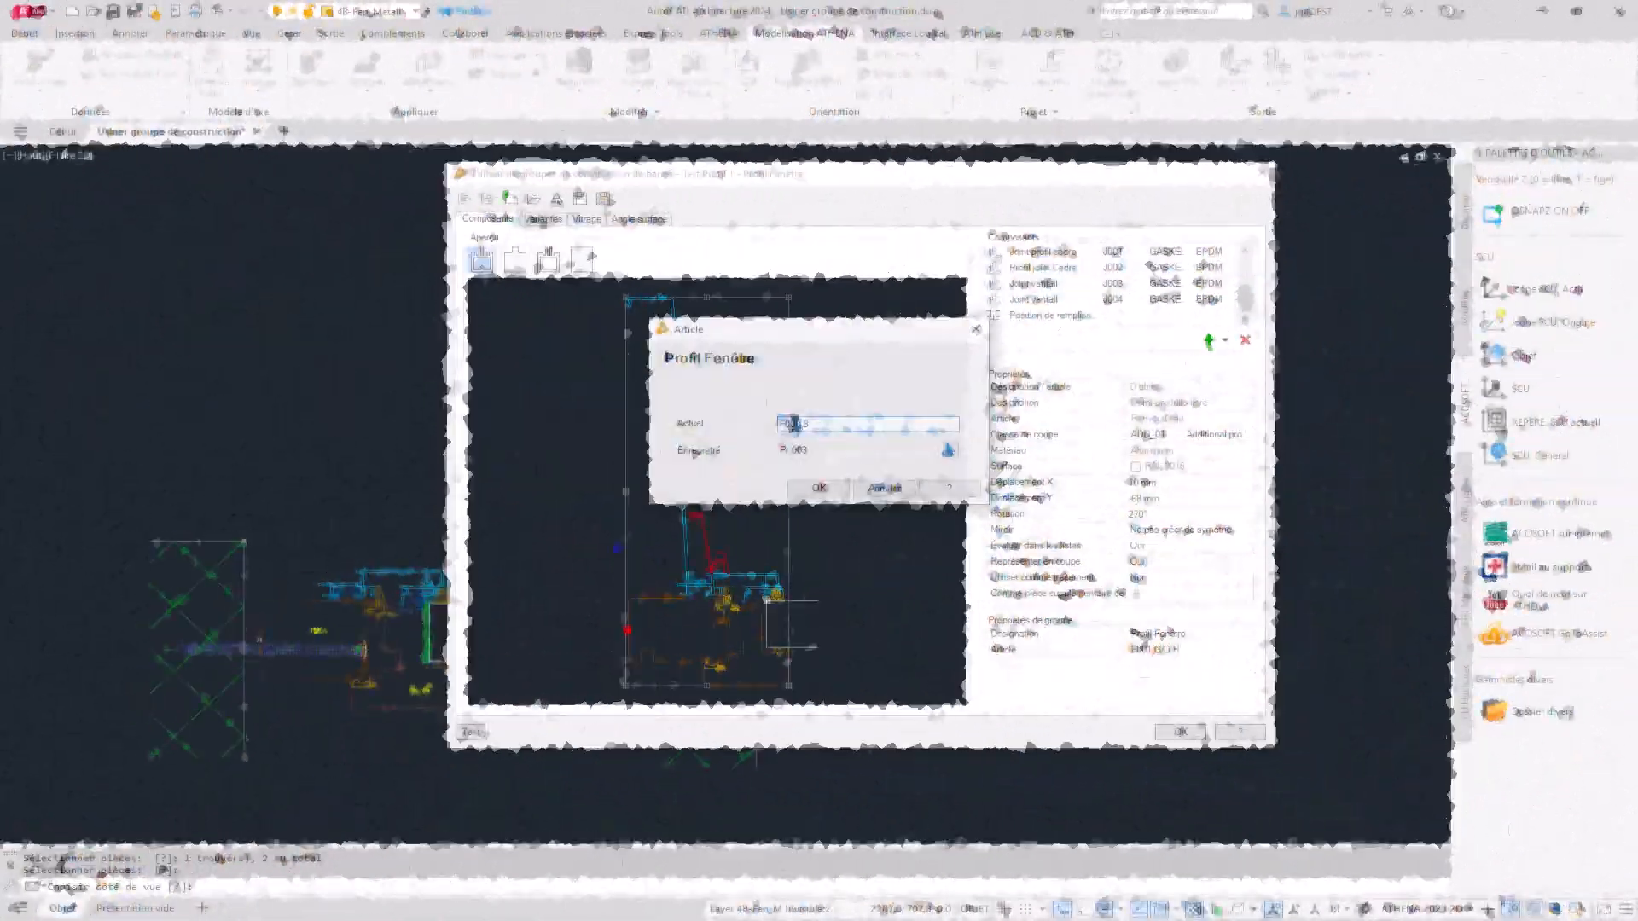
Set the edited group's article to F002 B and save the group in the ATHENA folder as Test profil 2.
left_click(819, 488)
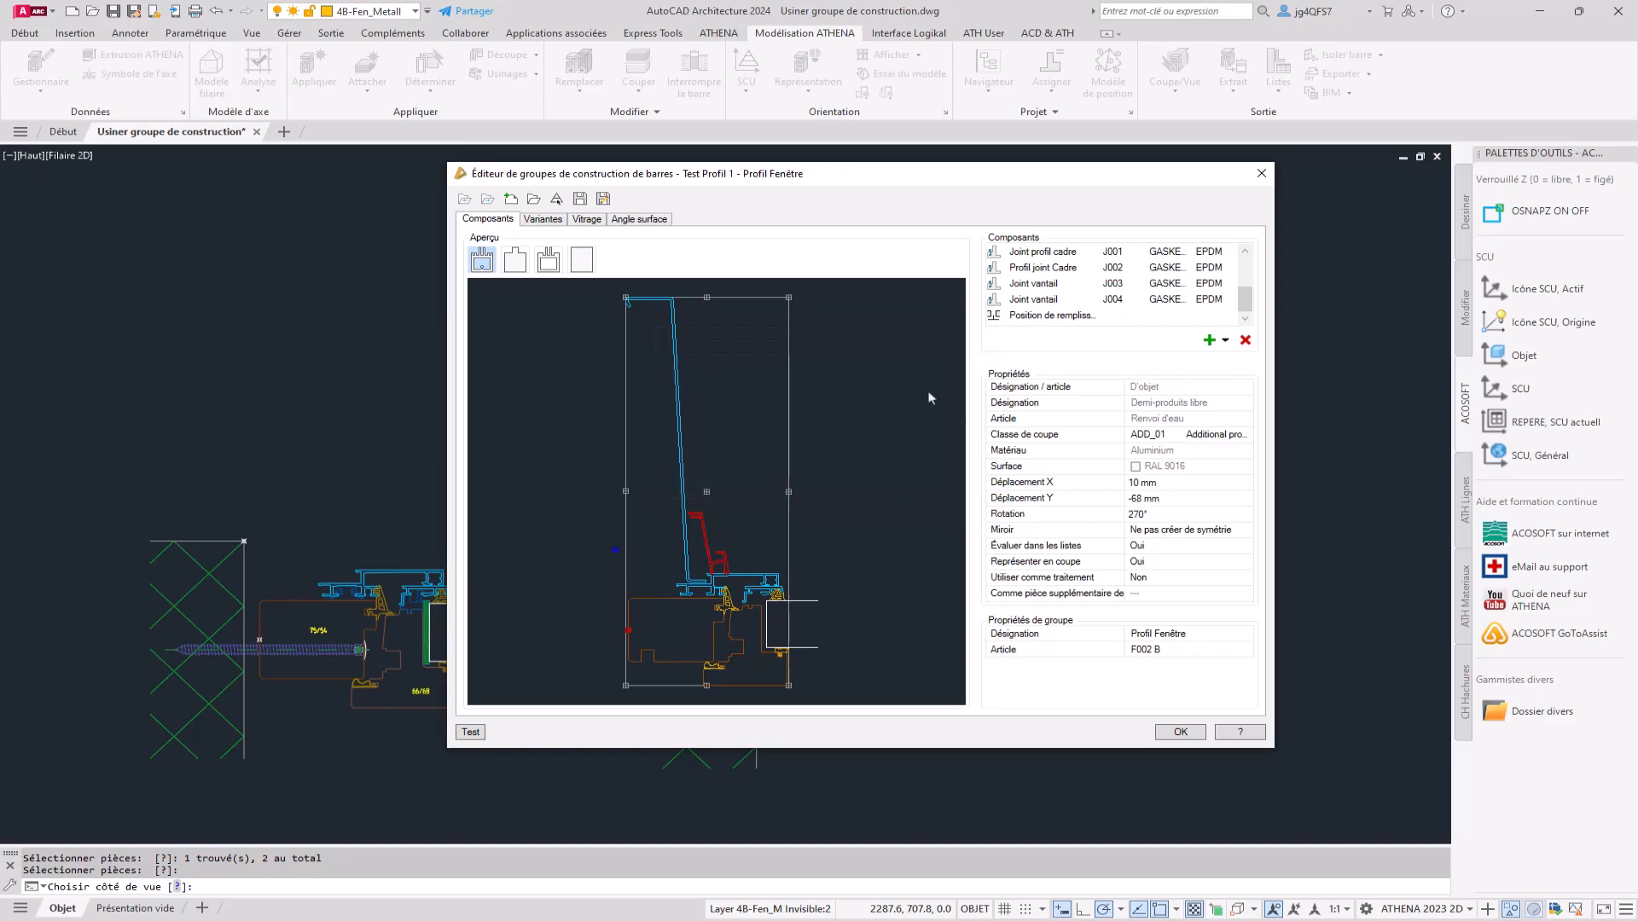
left_click(603, 201)
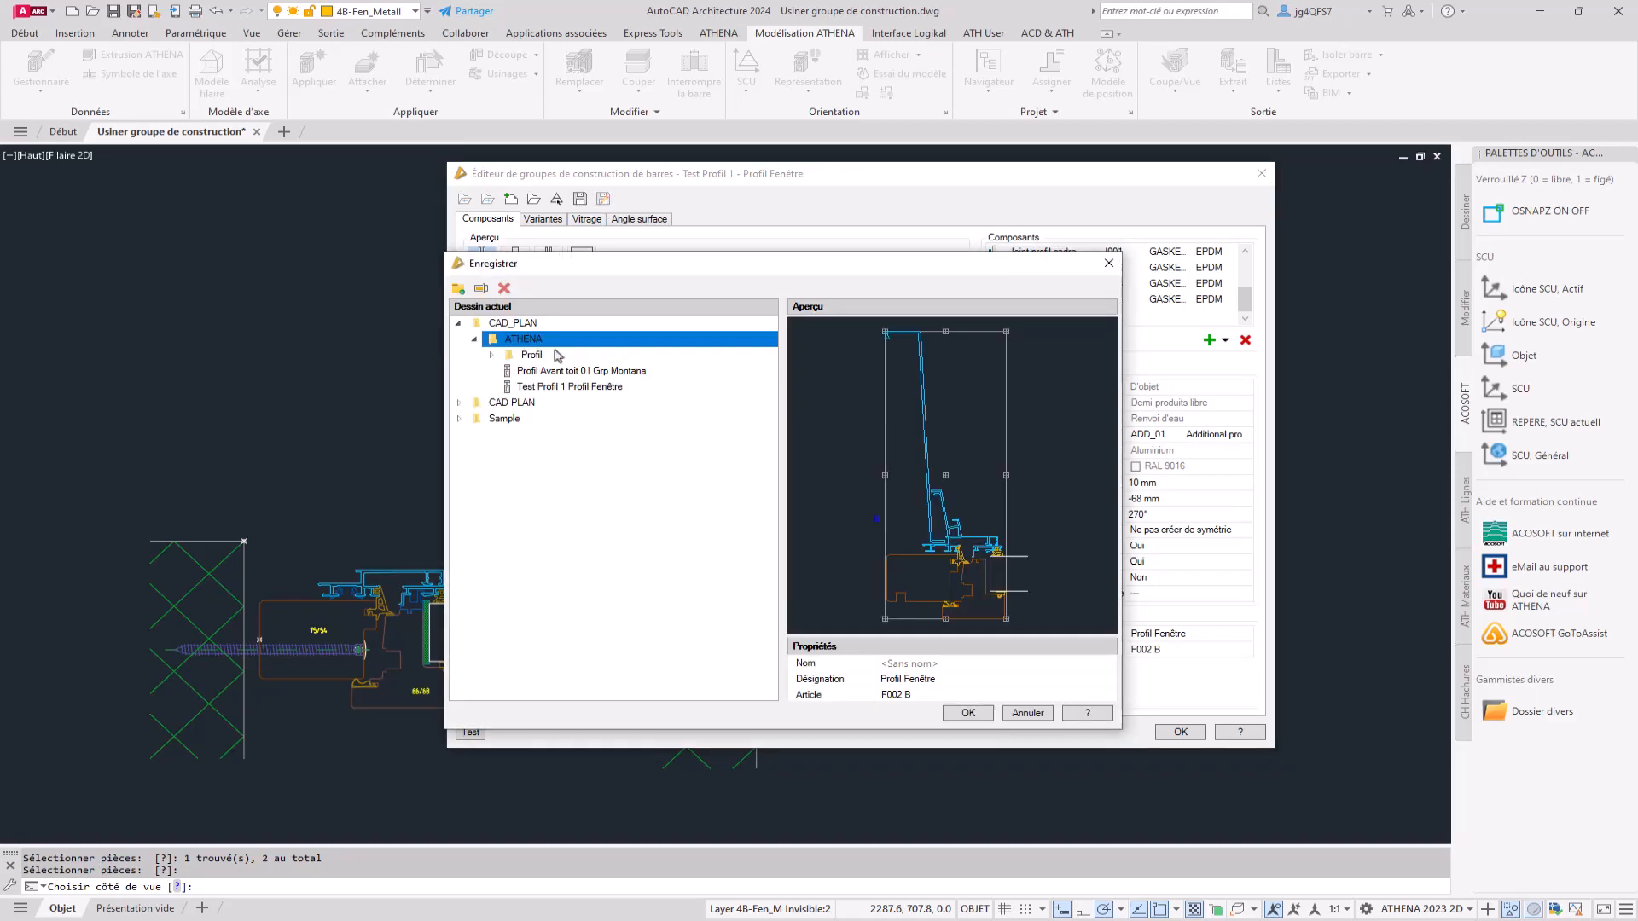
left_click(921, 665)
type("T")
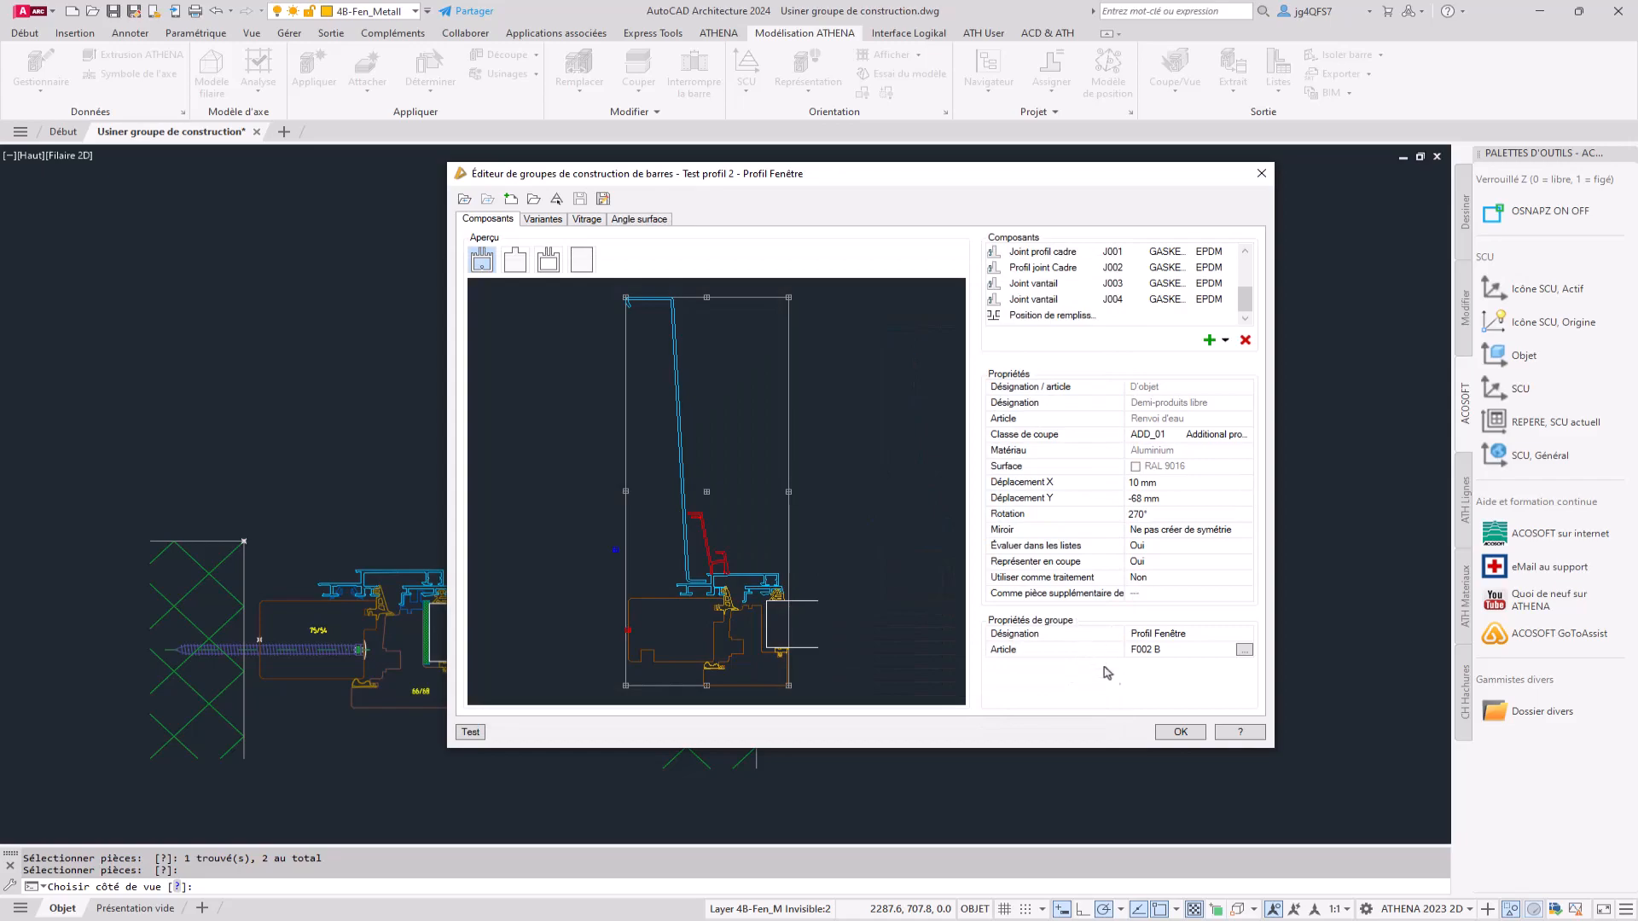
left_click(1186, 731)
Show the model in the southwest isometric view with the Conceptual visual style.
scroll(1126, 575, "down", 9)
mouse_move(776, 388)
middle_mouse_down()
mouse_move(1154, 577)
mouse_move(1012, 468)
mouse_move(1059, 327)
middle_mouse_up()
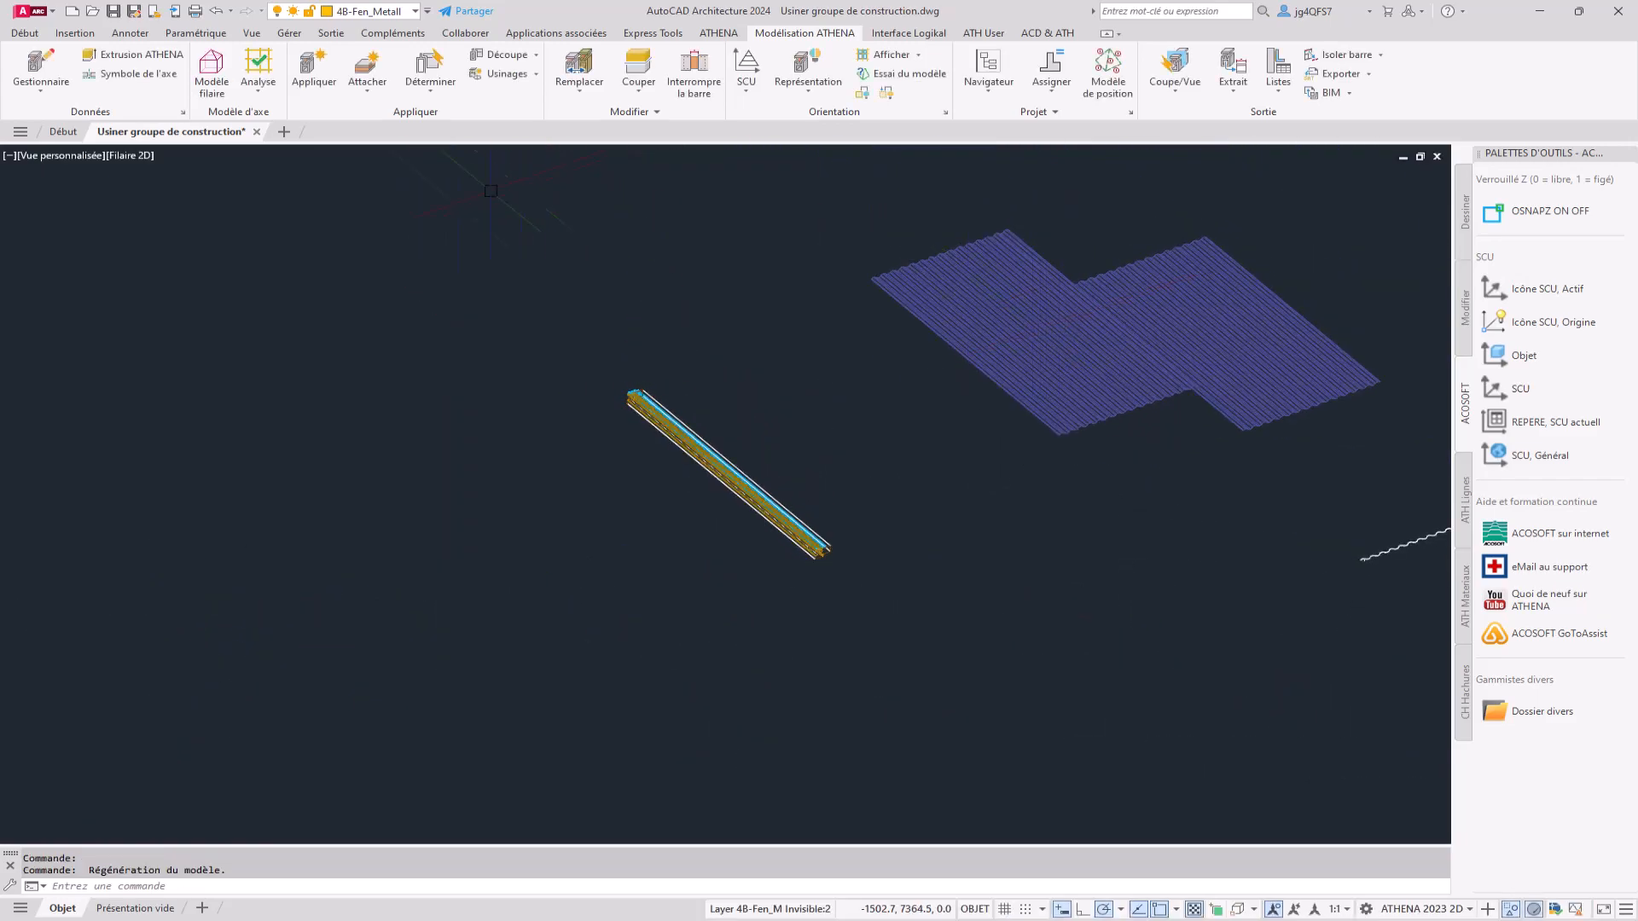
left_click(130, 157)
left_click(175, 214)
middle_click_drag(662, 545, 801, 445)
scroll(519, 494, "up", 3)
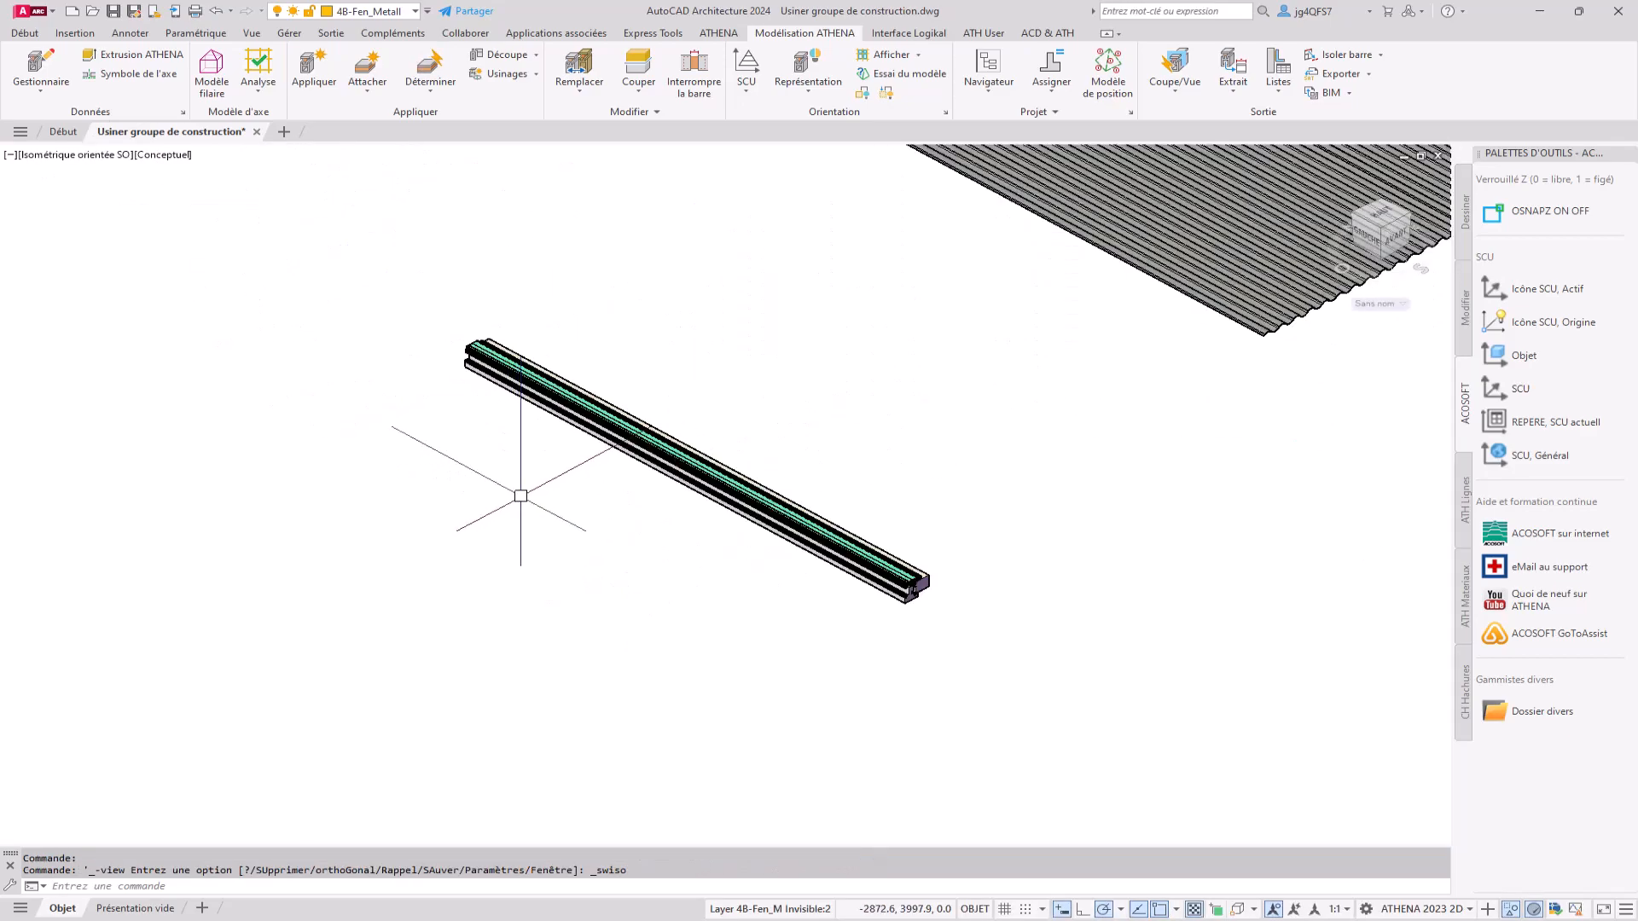
middle_click_drag(520, 493, 698, 331)
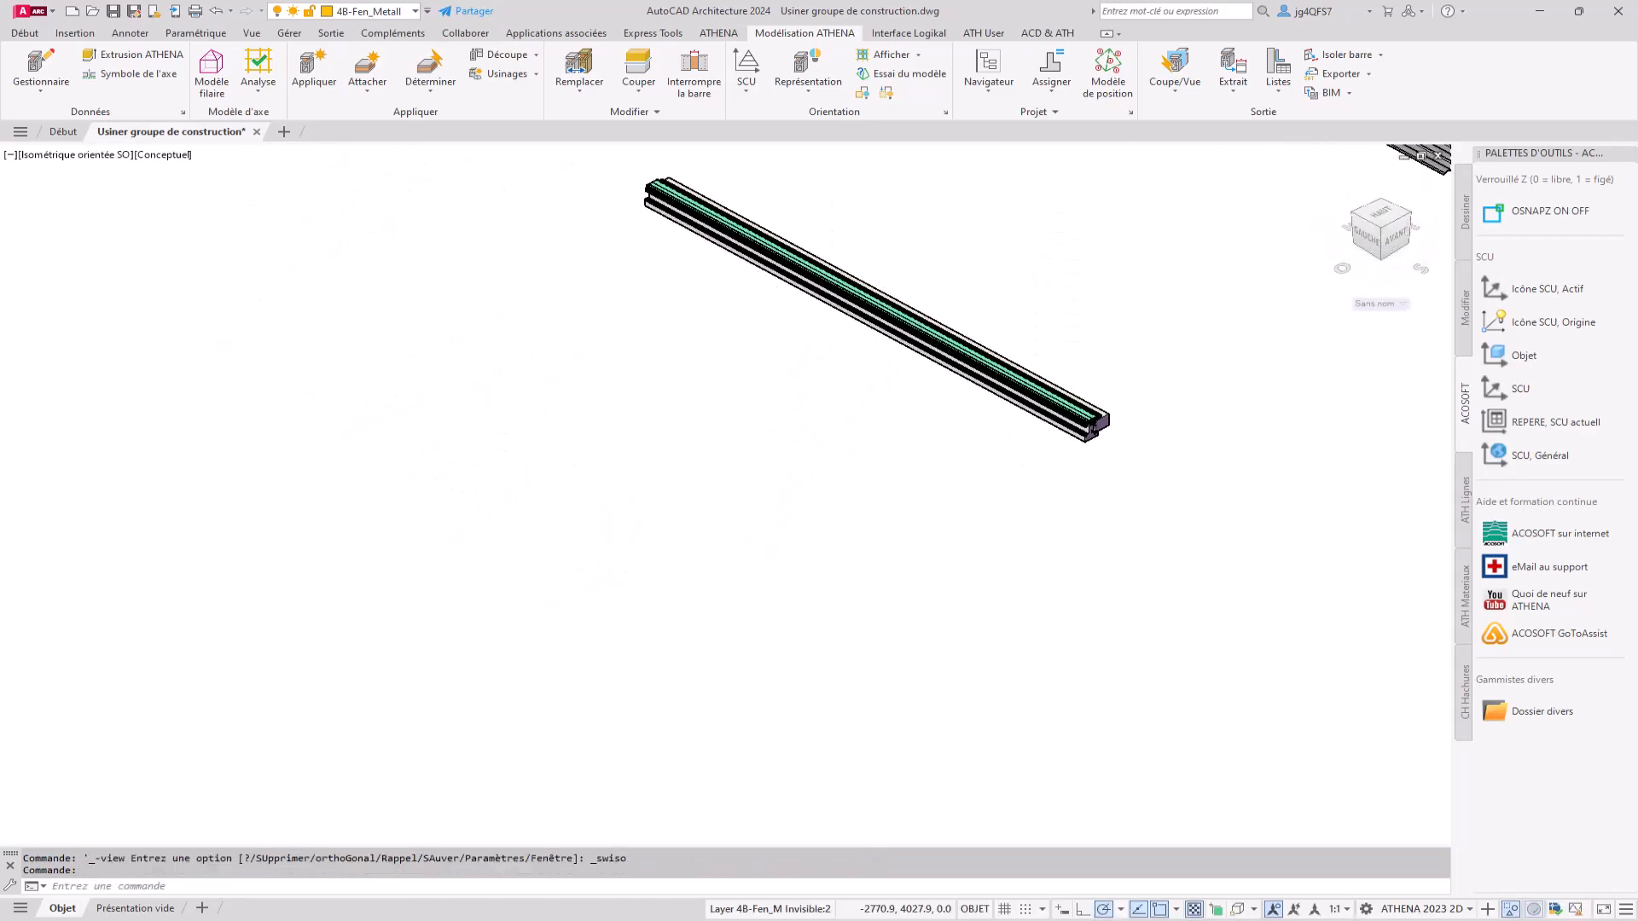
Draw a 1500 by 1500 mm rectangle in free space beside the existing window bar.
type("rectangle")
key("Return")
left_click(134, 331)
type("1500")
key("Tab")
type("15")
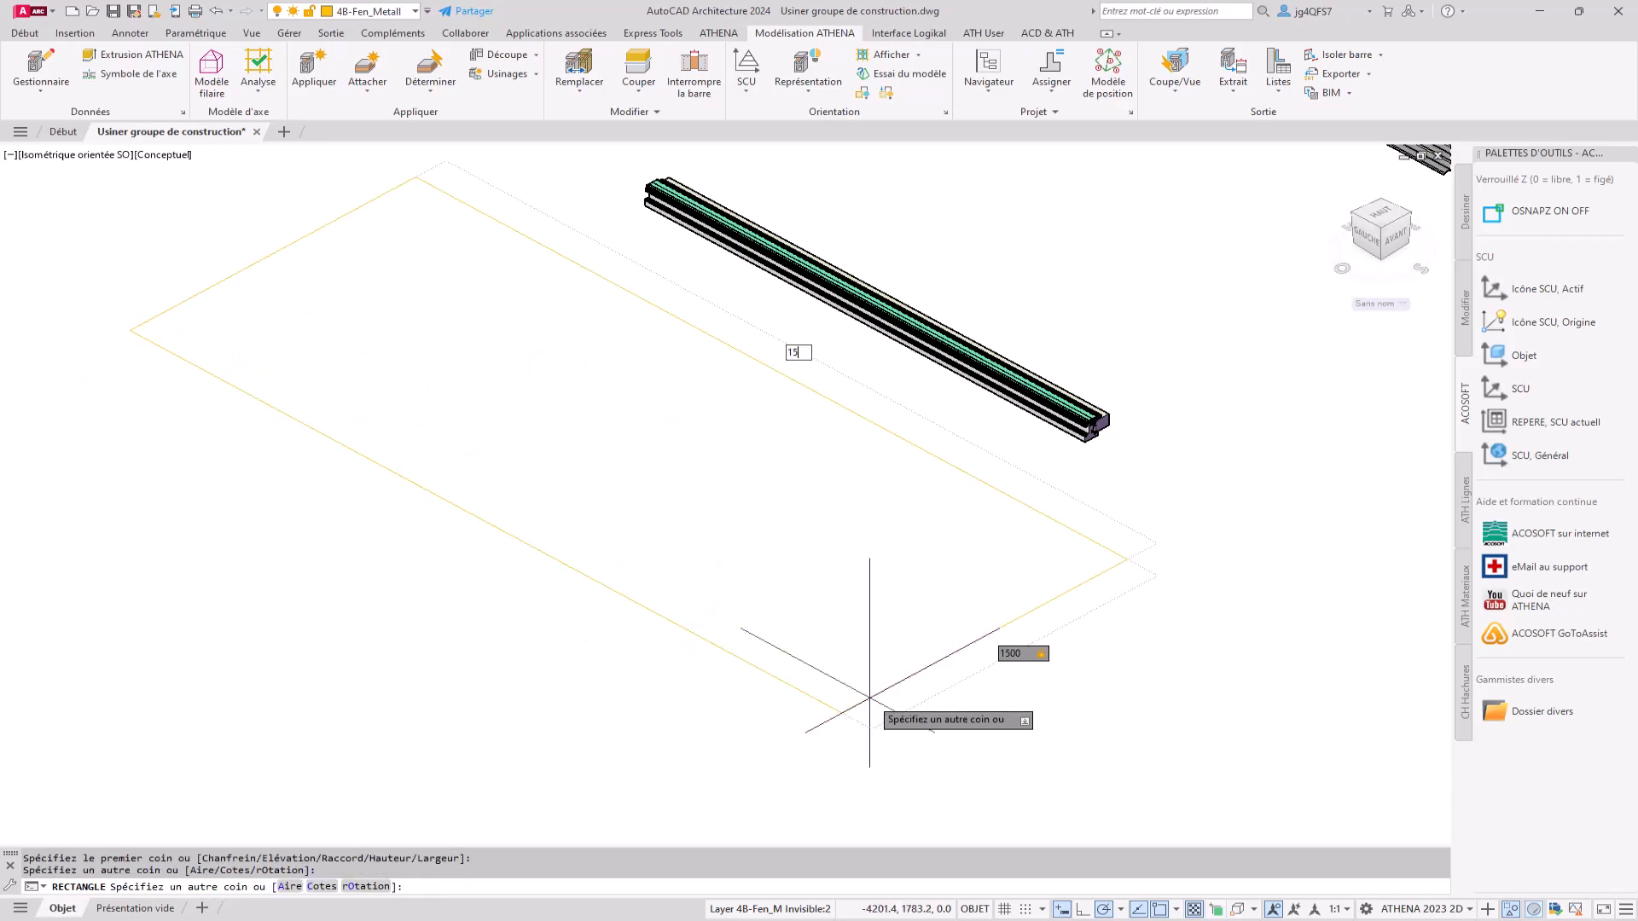
key("Return")
middle_click_drag(678, 217, 1063, 282)
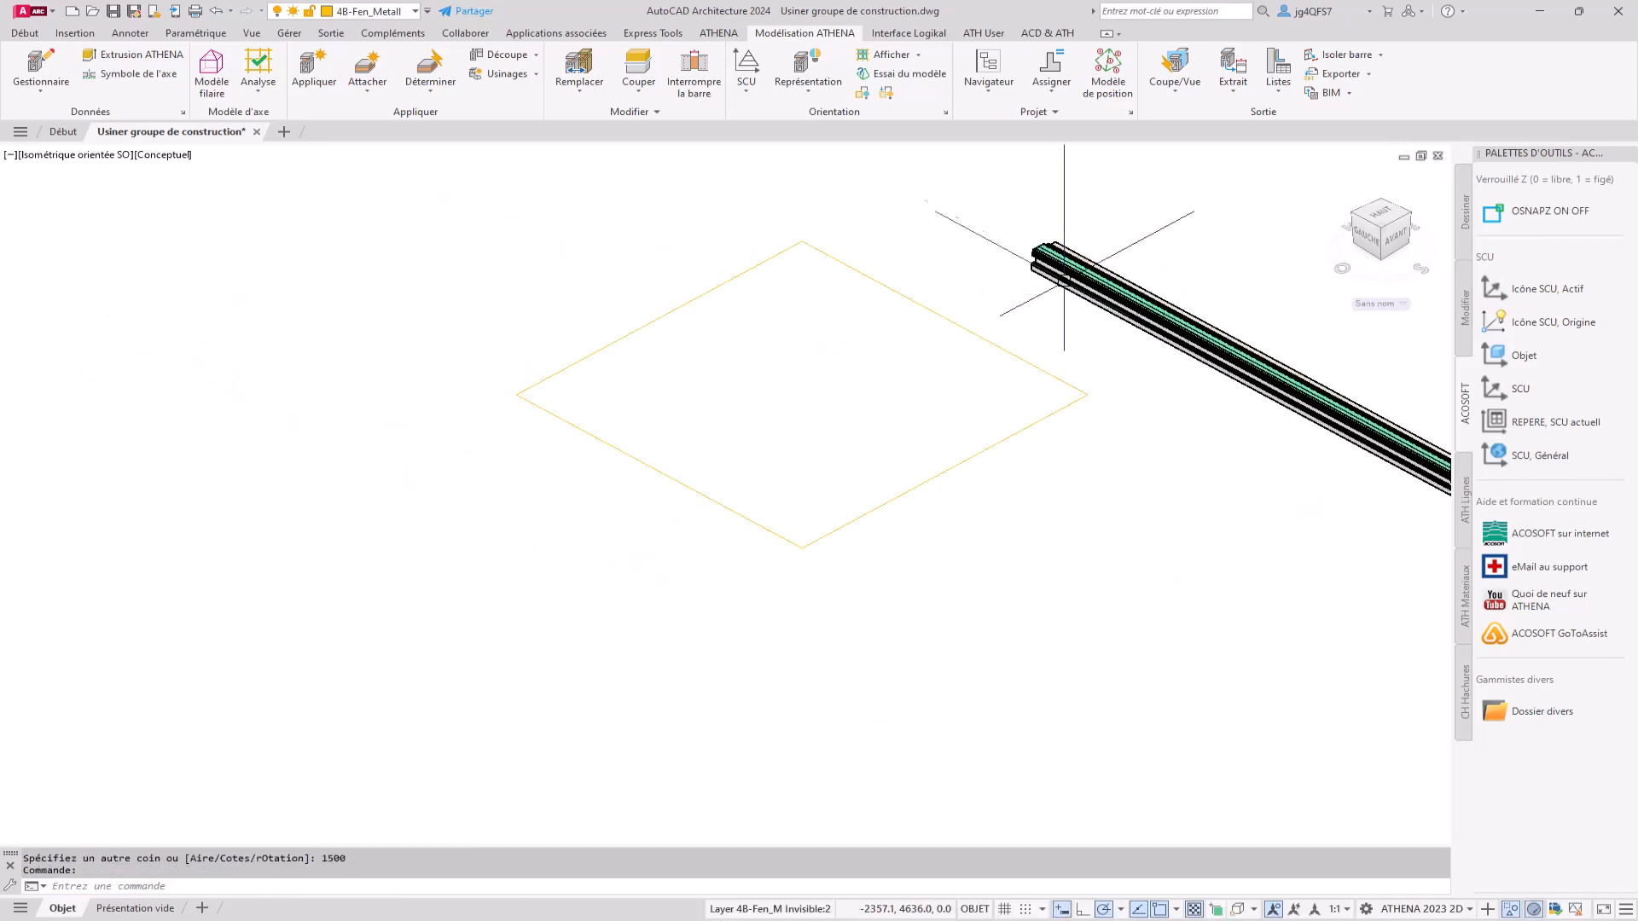
Analyse the rectangle as an axis model, accepting the proposed exposed side and confirming all planes.
left_click(258, 68)
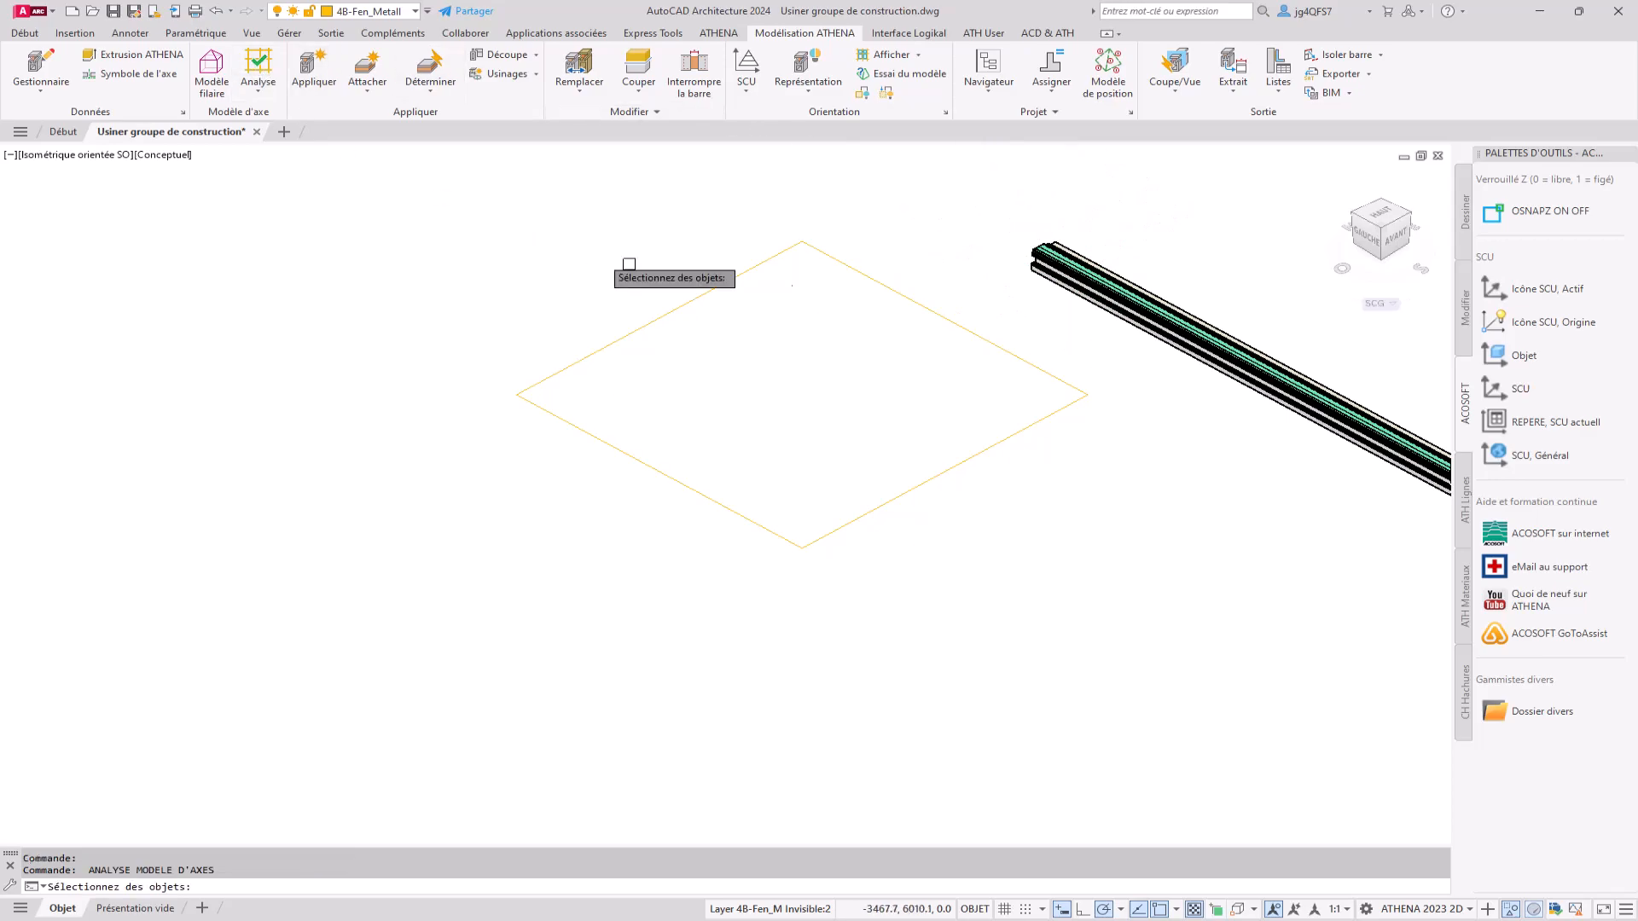
left_click(885, 267)
left_click(848, 287)
key("Return")
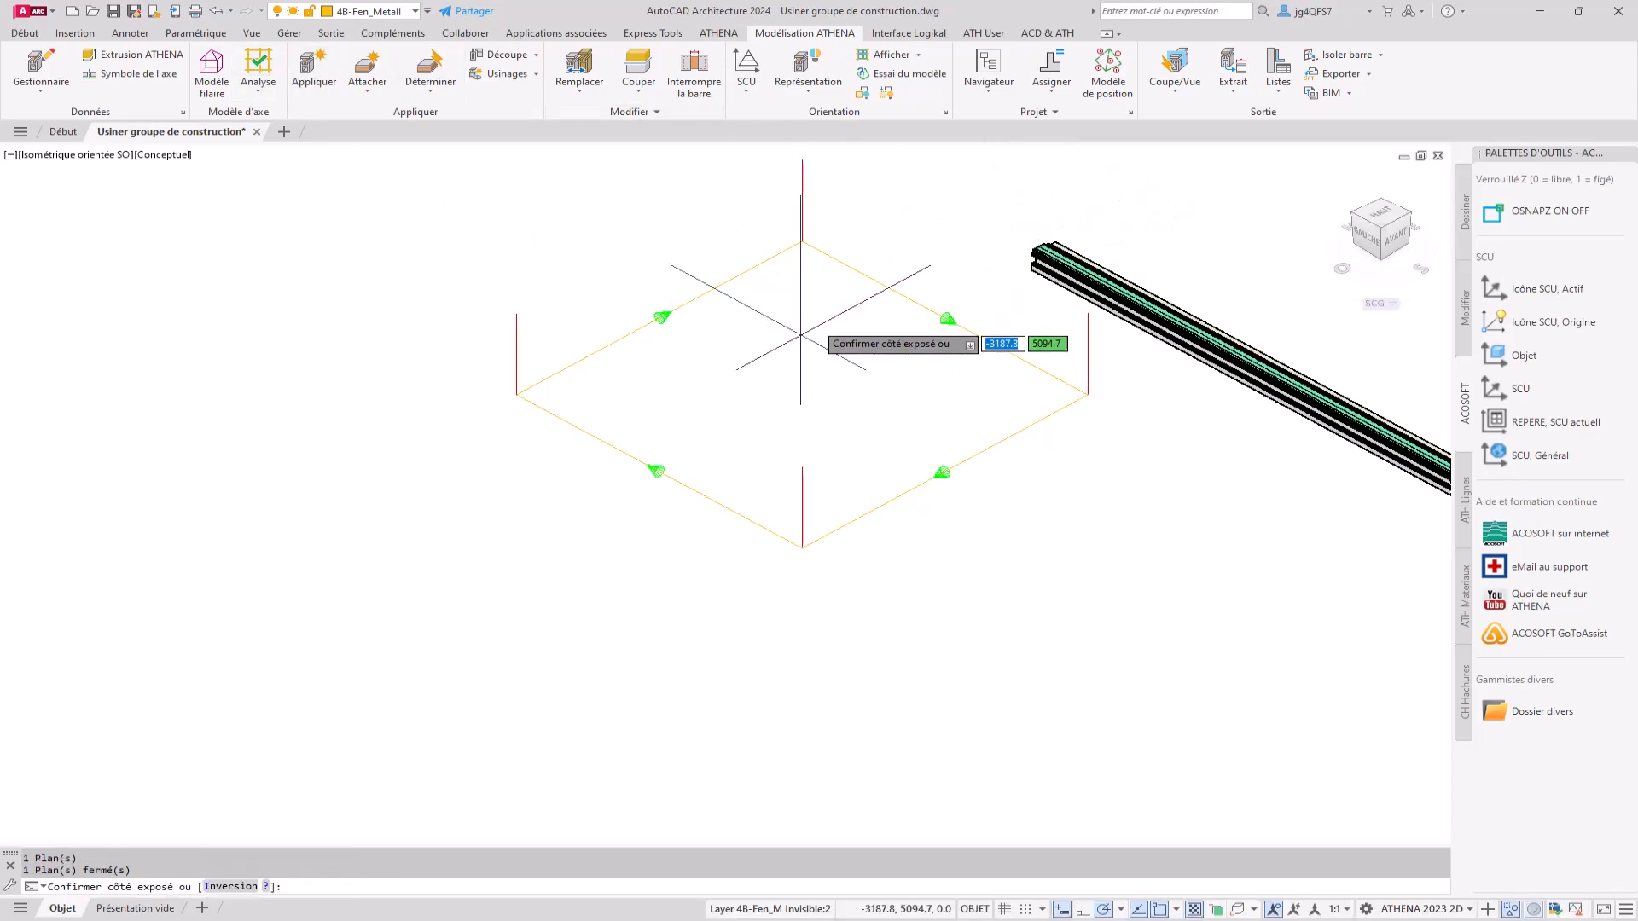
key("Return")
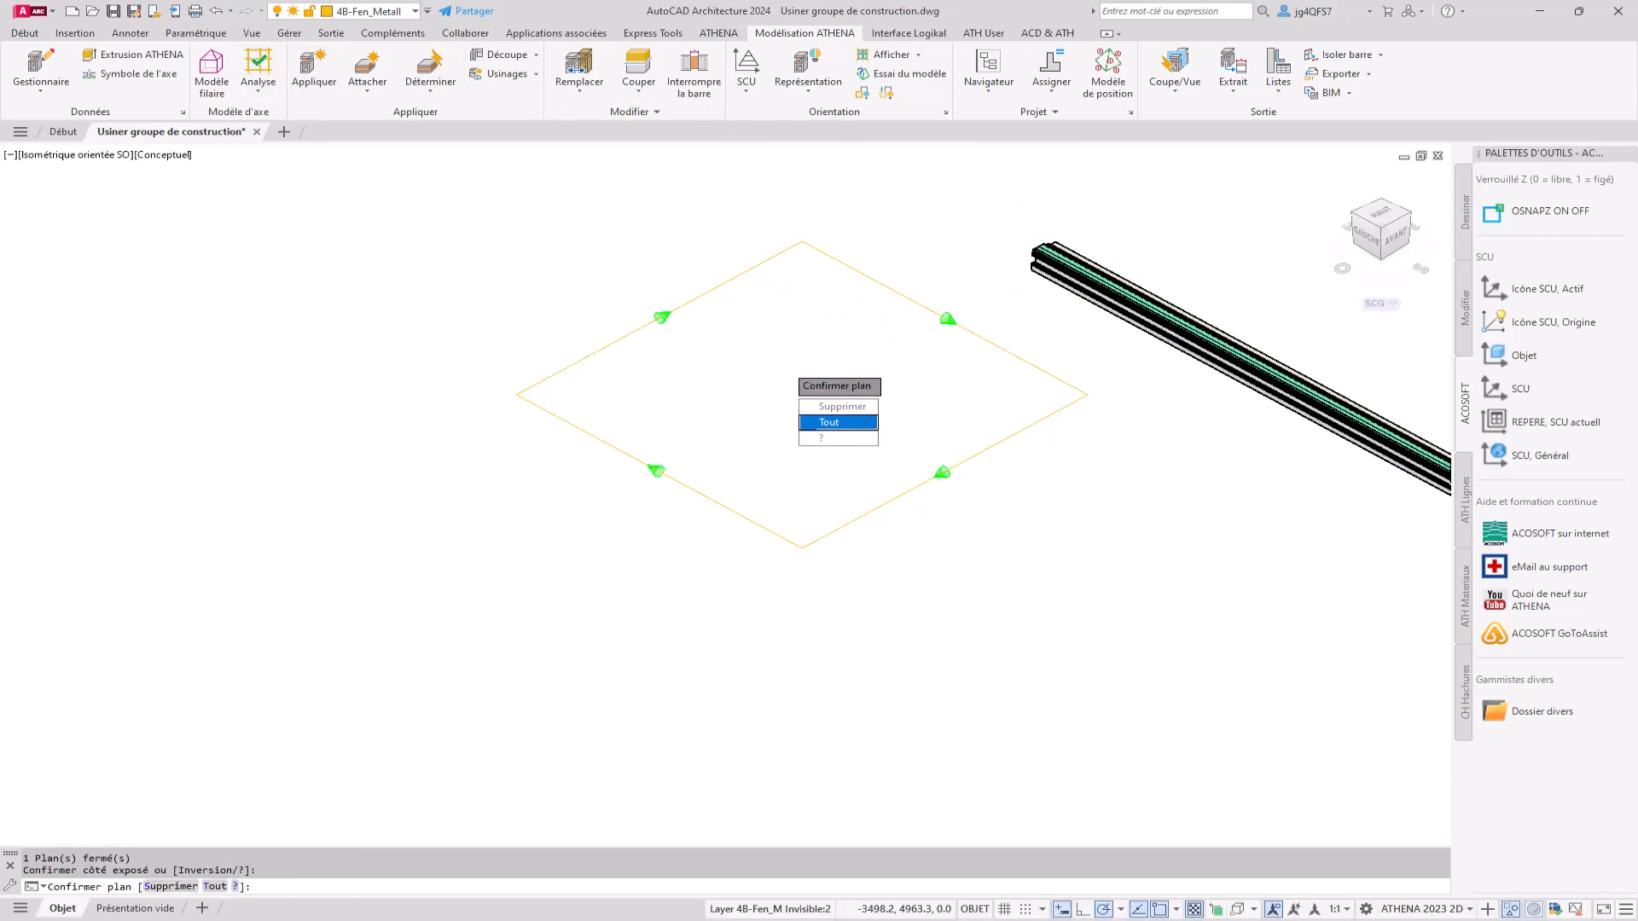
left_click(867, 422)
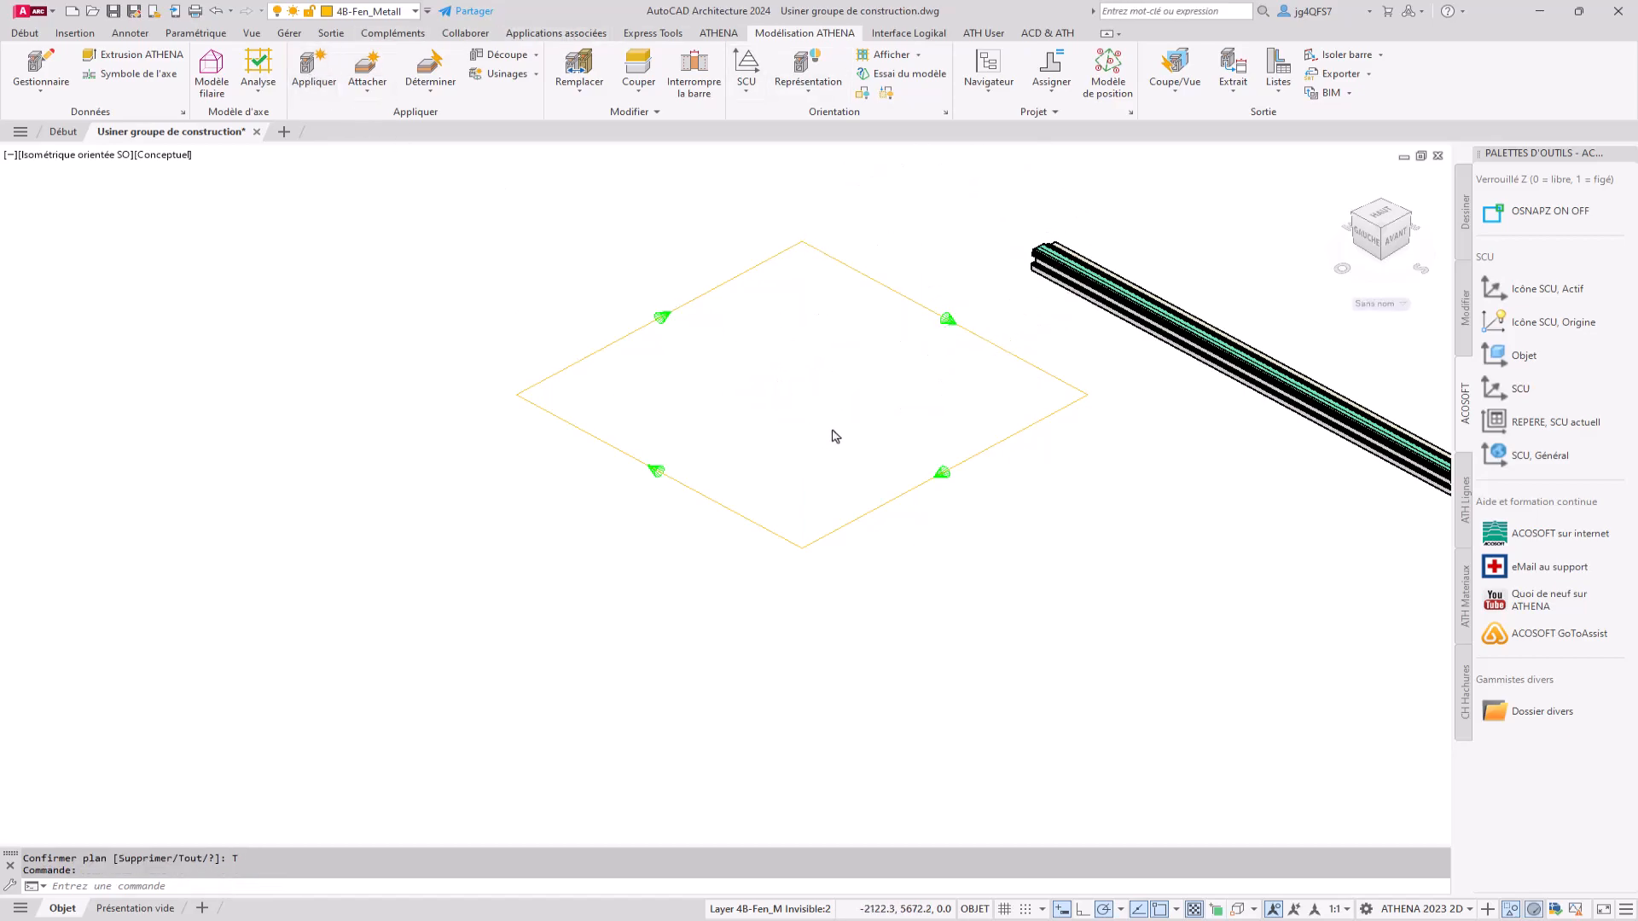
Apply the bar group Test profil 2 to one edge of the axis model.
key("Return")
left_click(1015, 700)
key("Return")
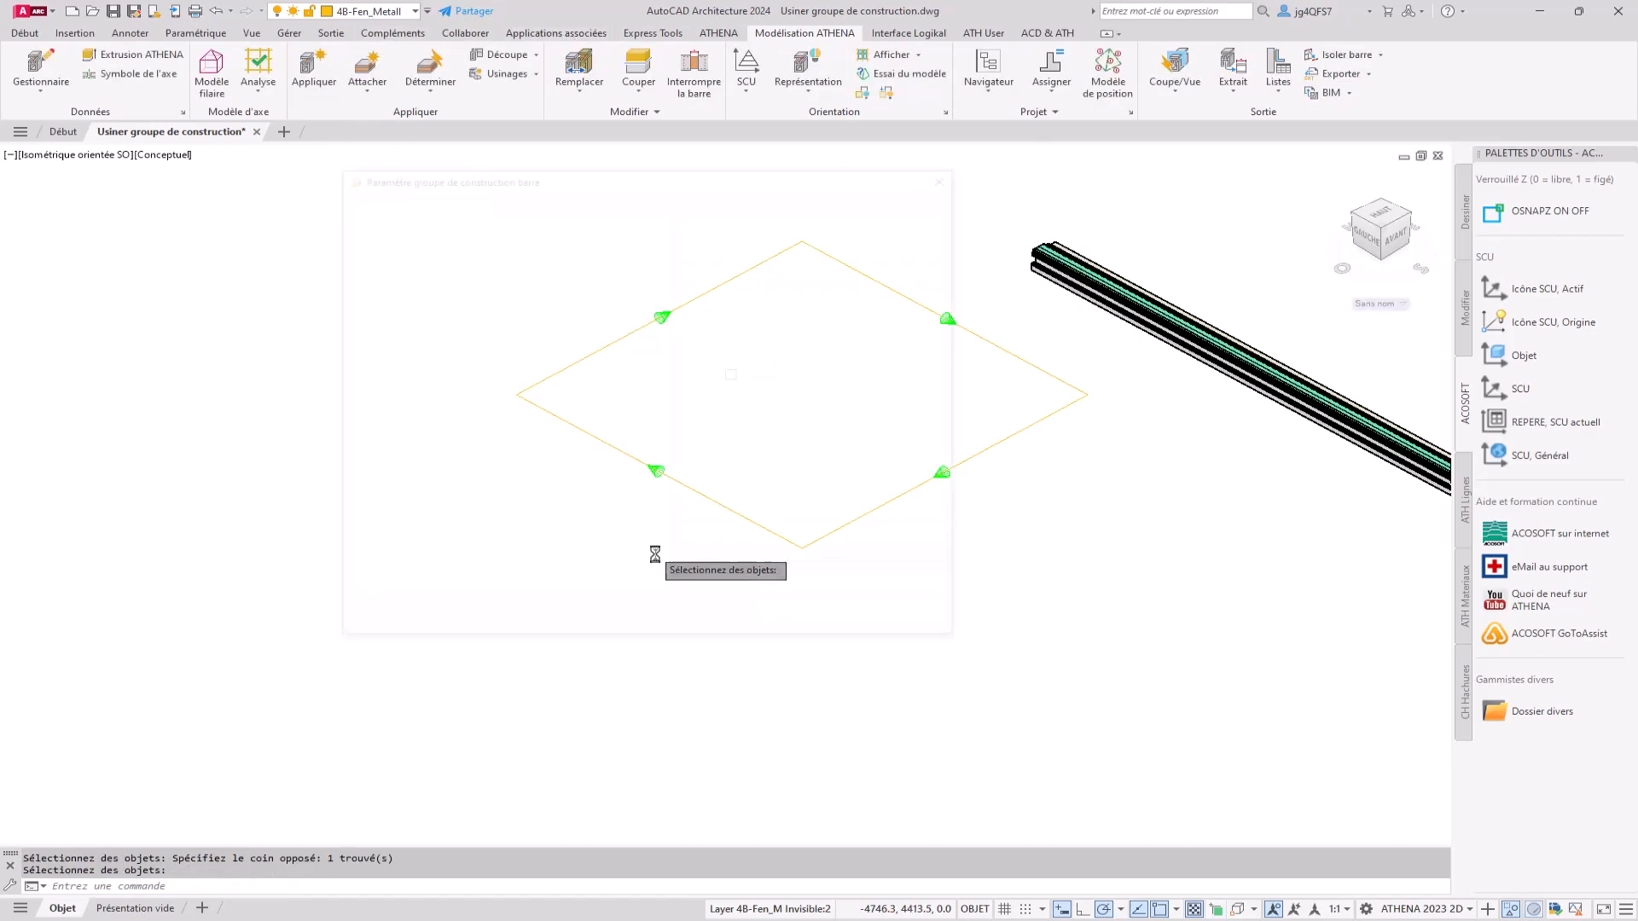
left_click(814, 626)
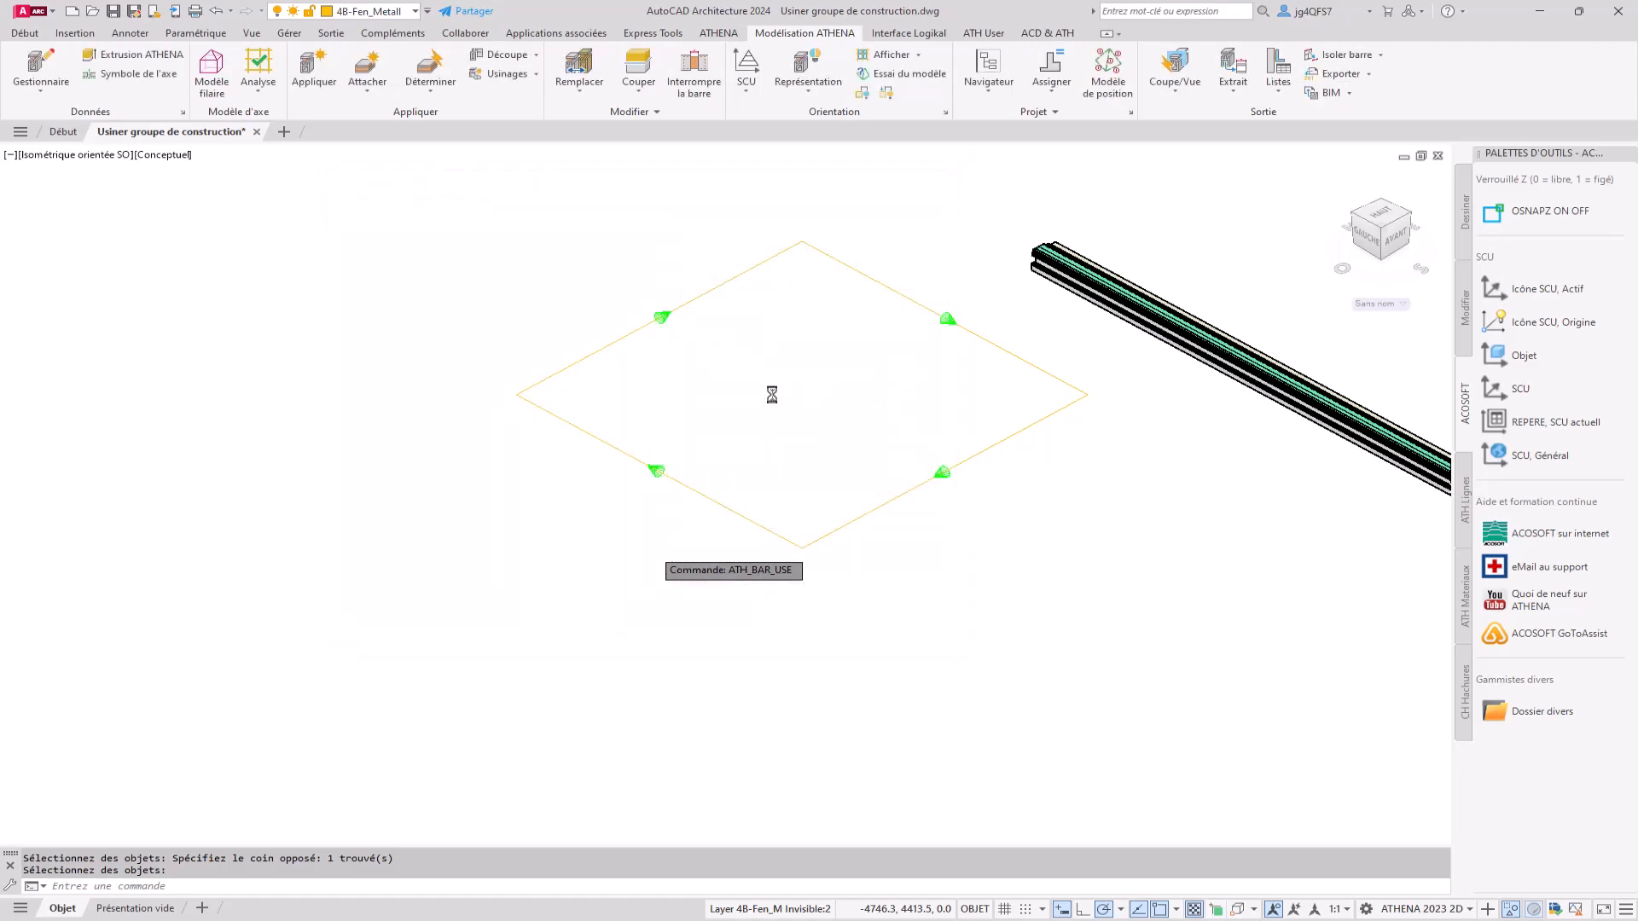
Apply the bar group Test Profil 1 to the three remaining edges of the axis model.
key("Return")
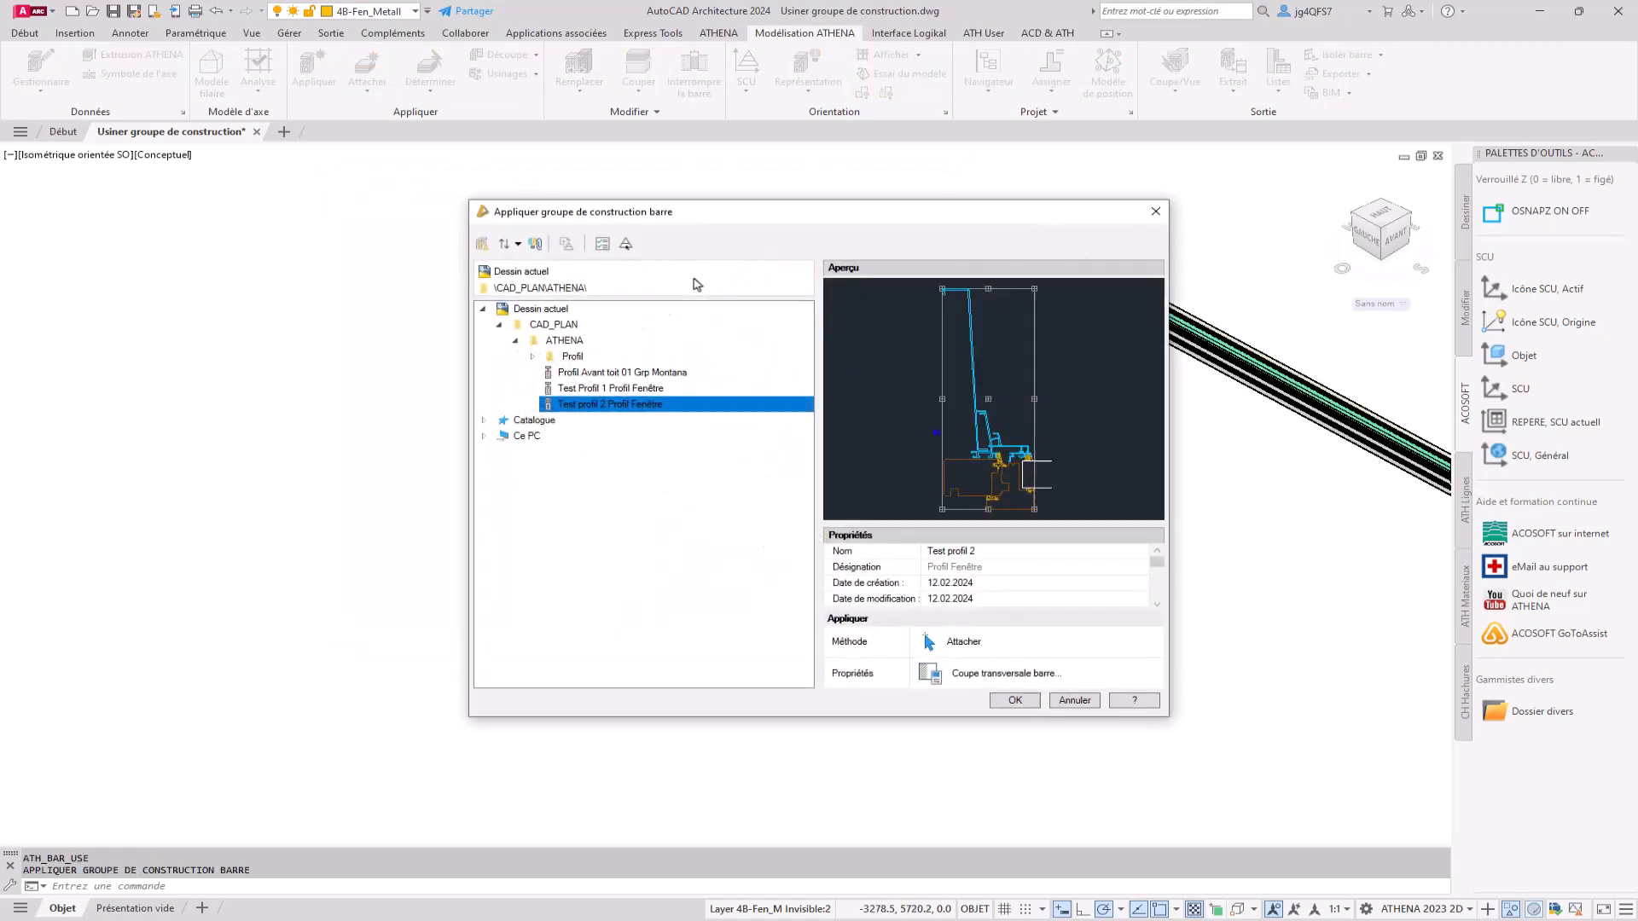
left_click(582, 373)
left_click(589, 388)
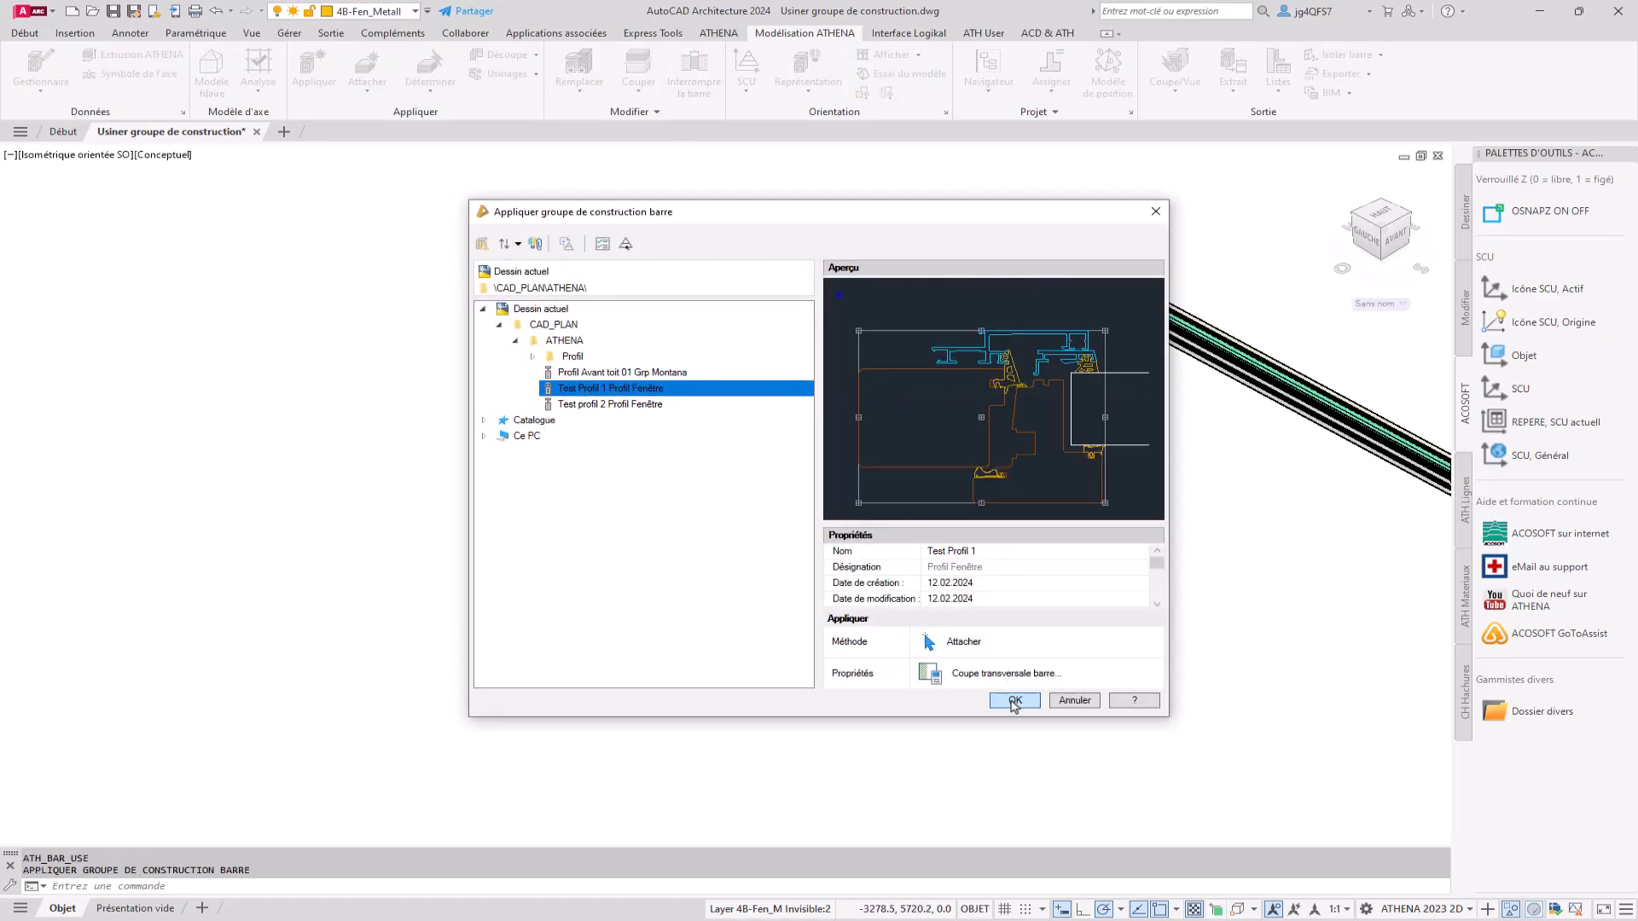
left_click(1015, 701)
left_click(959, 379)
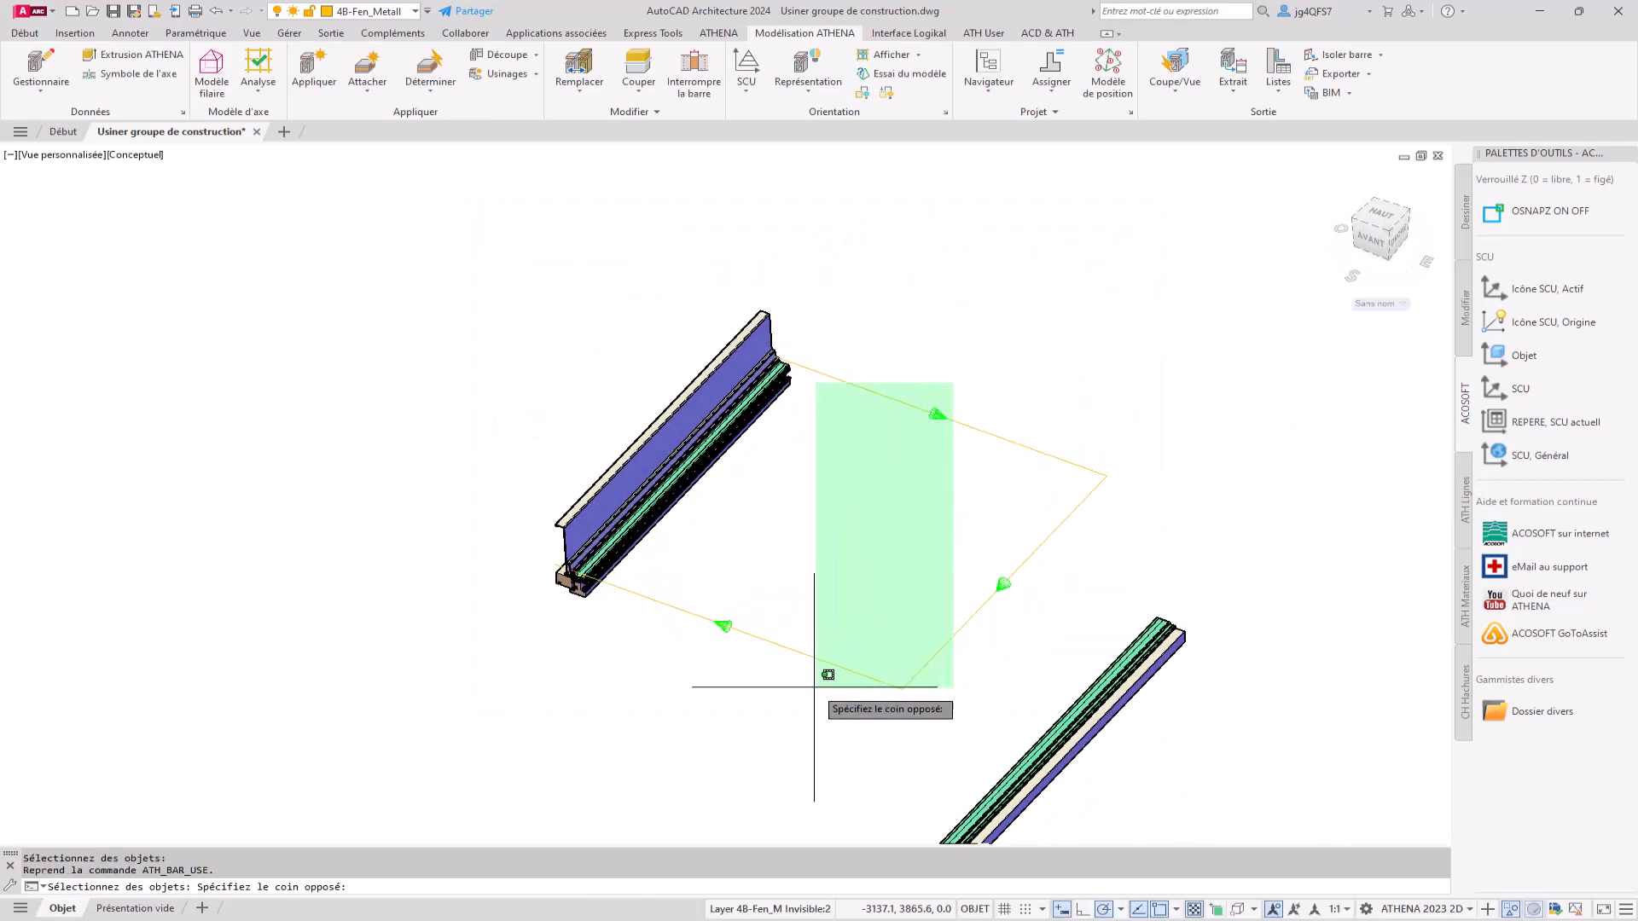
left_click(811, 669)
key("Return")
left_click(793, 621)
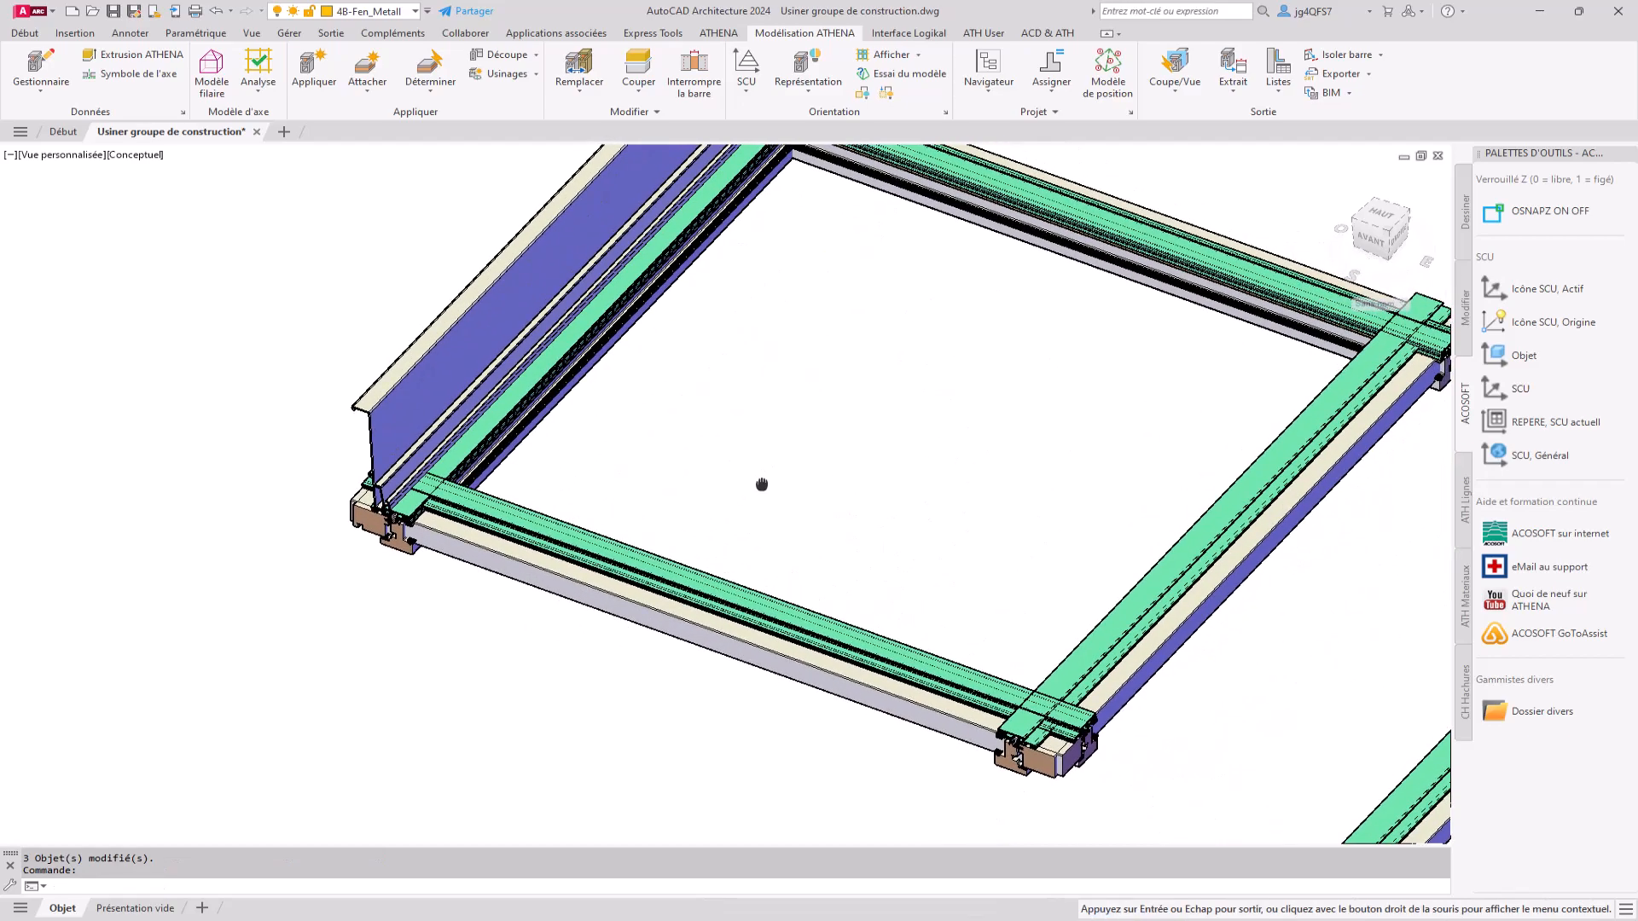
Determine mitred bar joints for all cutting classes at the two corners where Test Profil 1 bars meet.
left_click(430, 85)
left_click(452, 119)
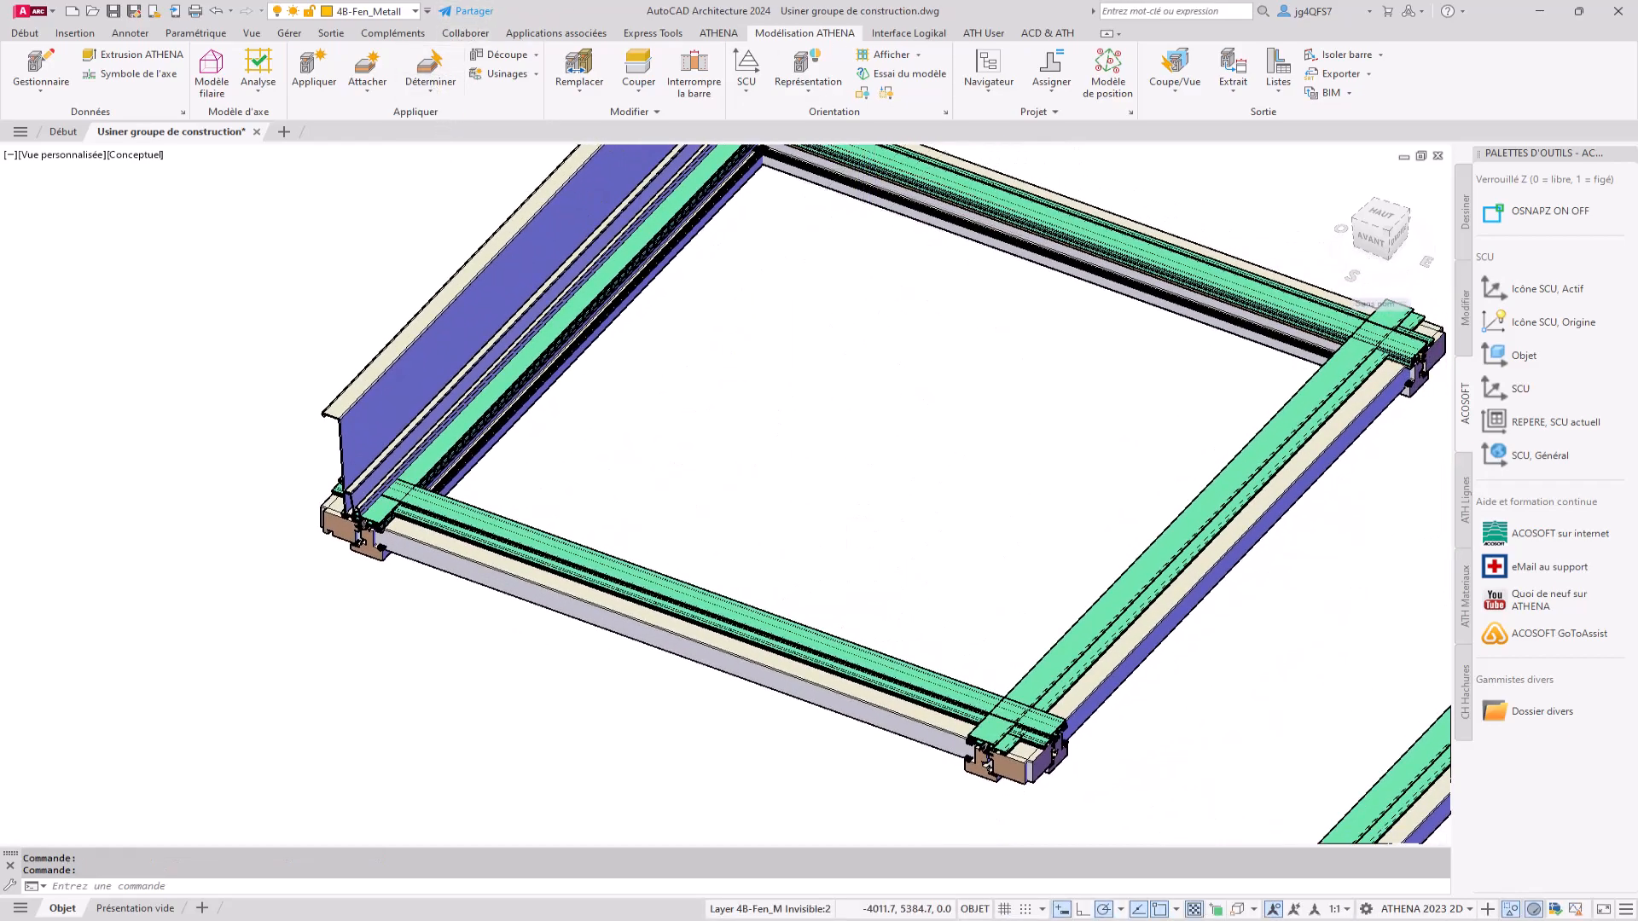
left_click(407, 546)
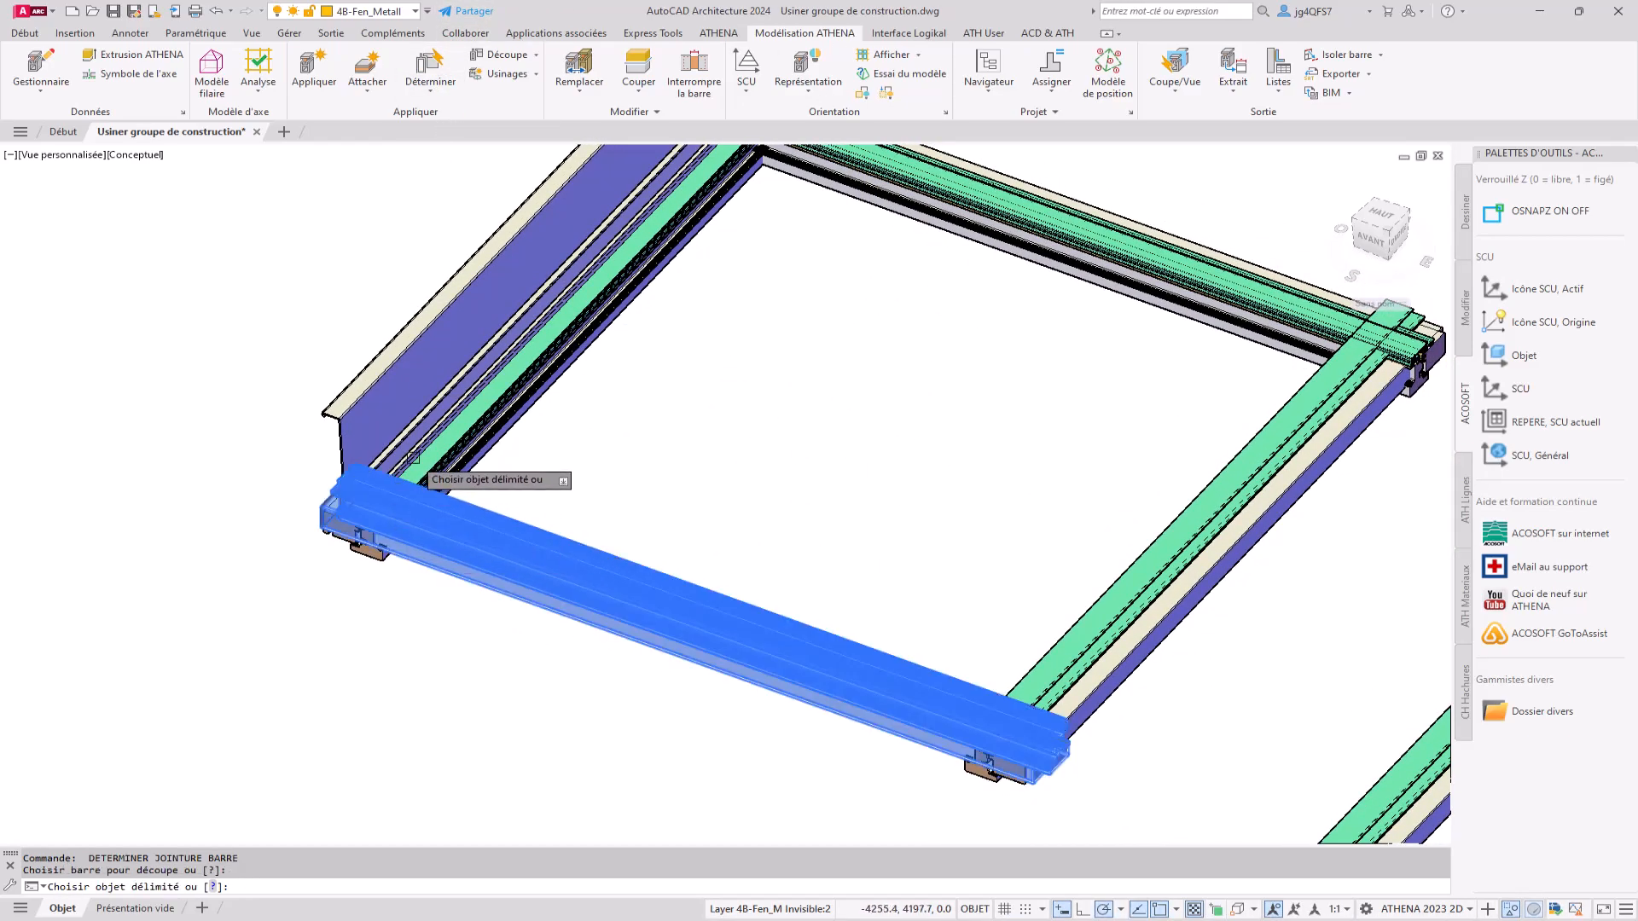
left_click(1082, 697)
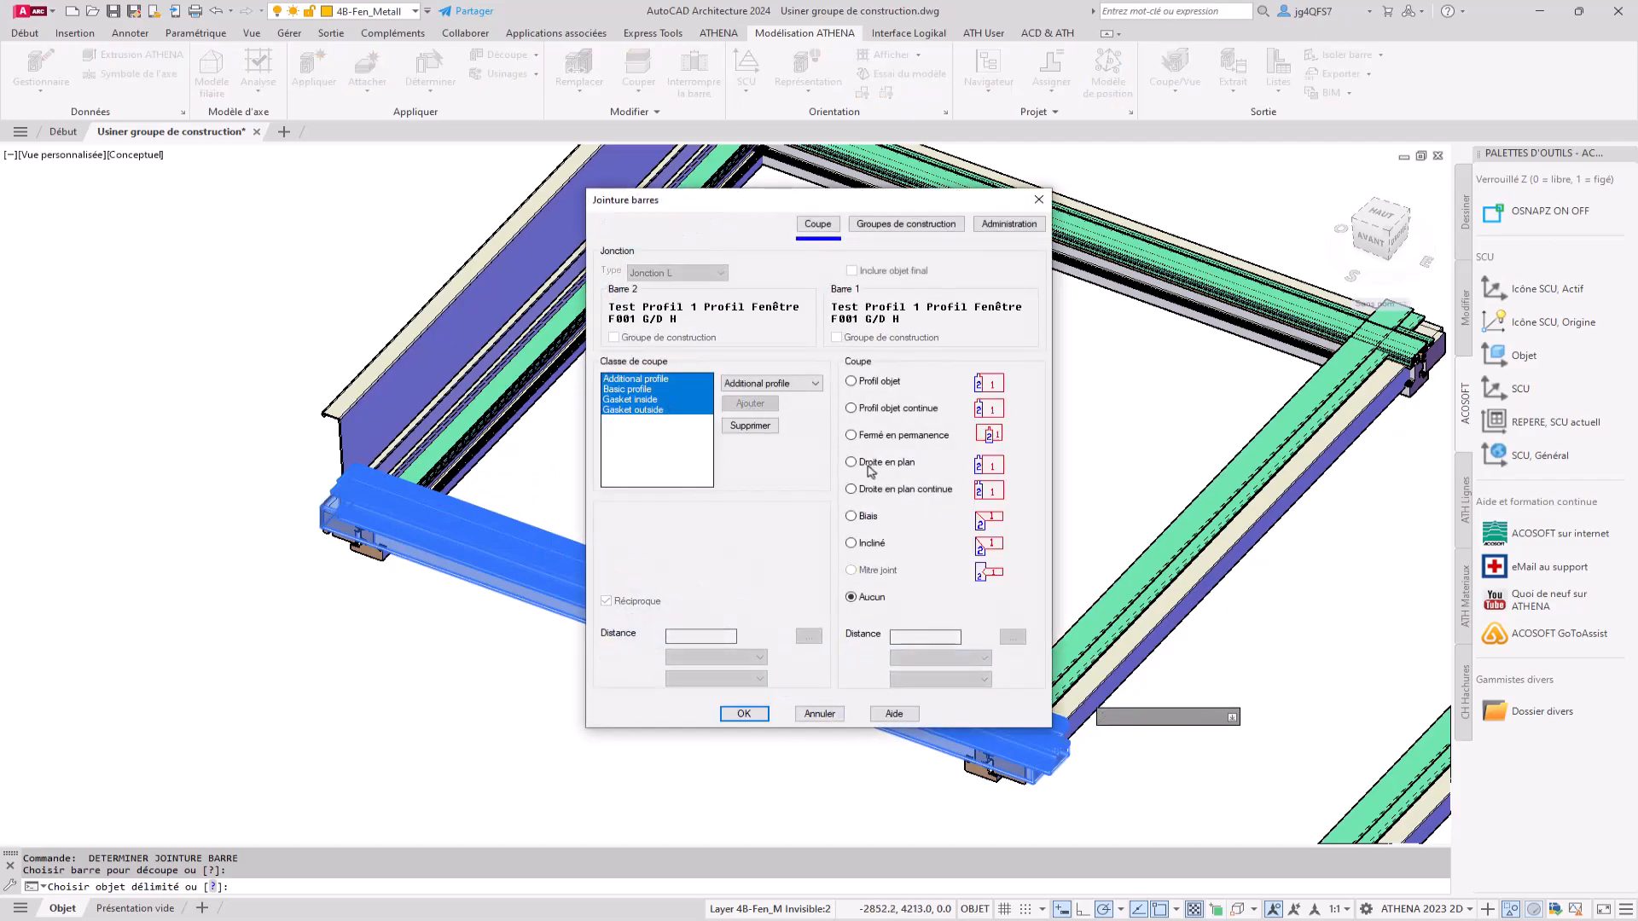
left_click(742, 715)
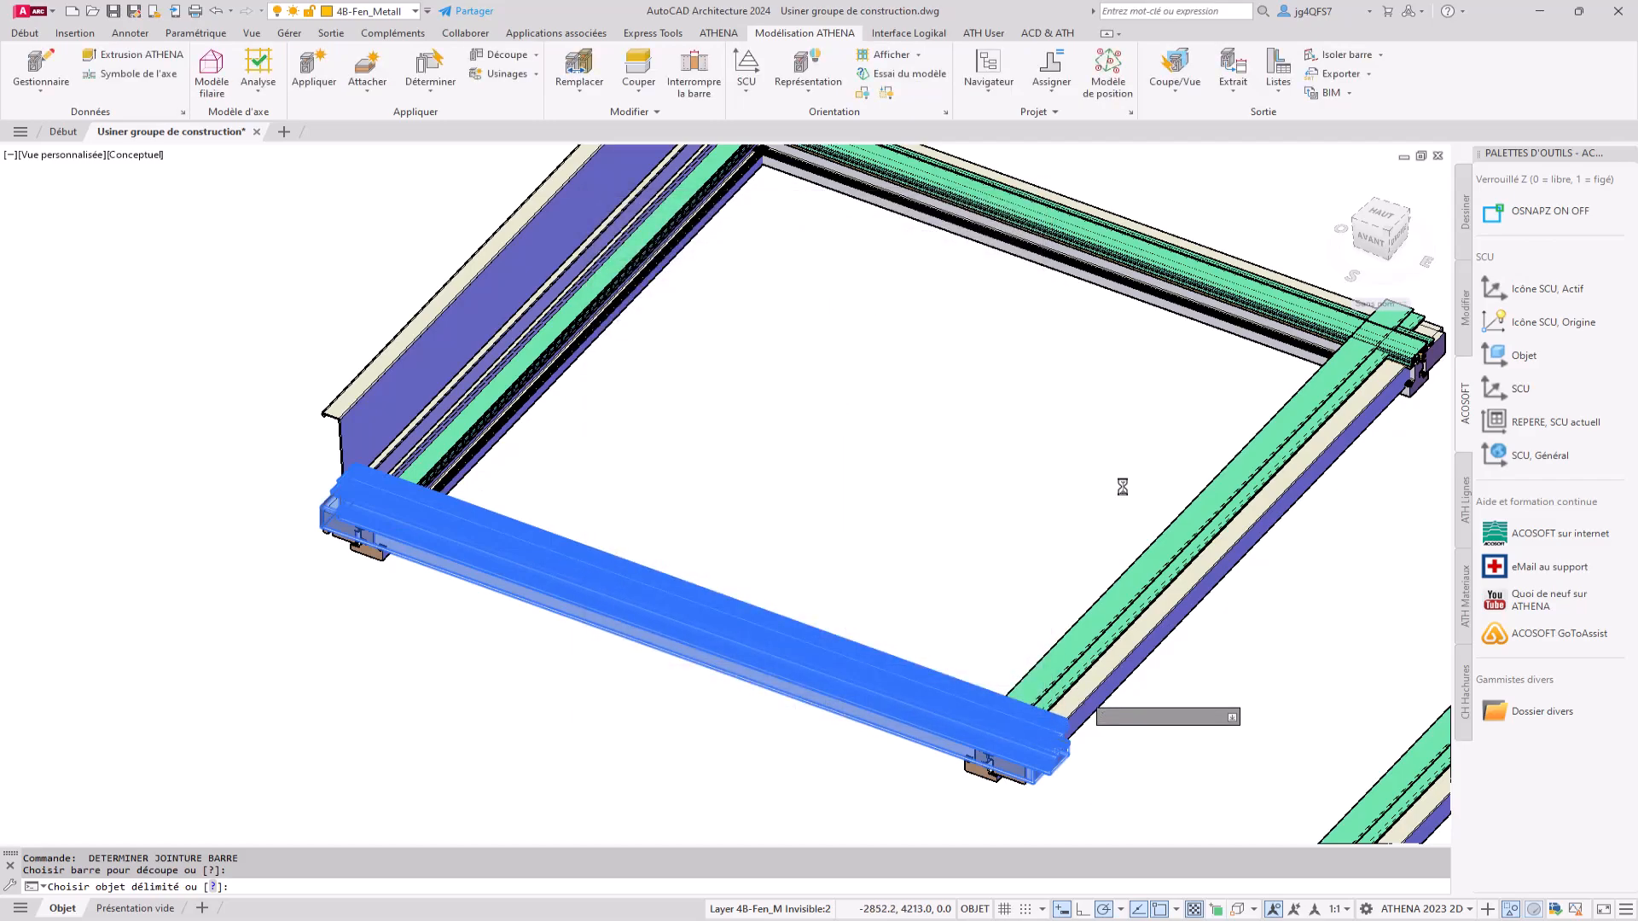
left_click(1169, 248)
left_click(981, 454)
key("Return")
Determine the joint between the Test profil 2 bar and an adjoining Test Profil 1 bar with the Biais cut, treating the Cover class separately.
middle_click_drag(944, 421, 347, 517, "shift")
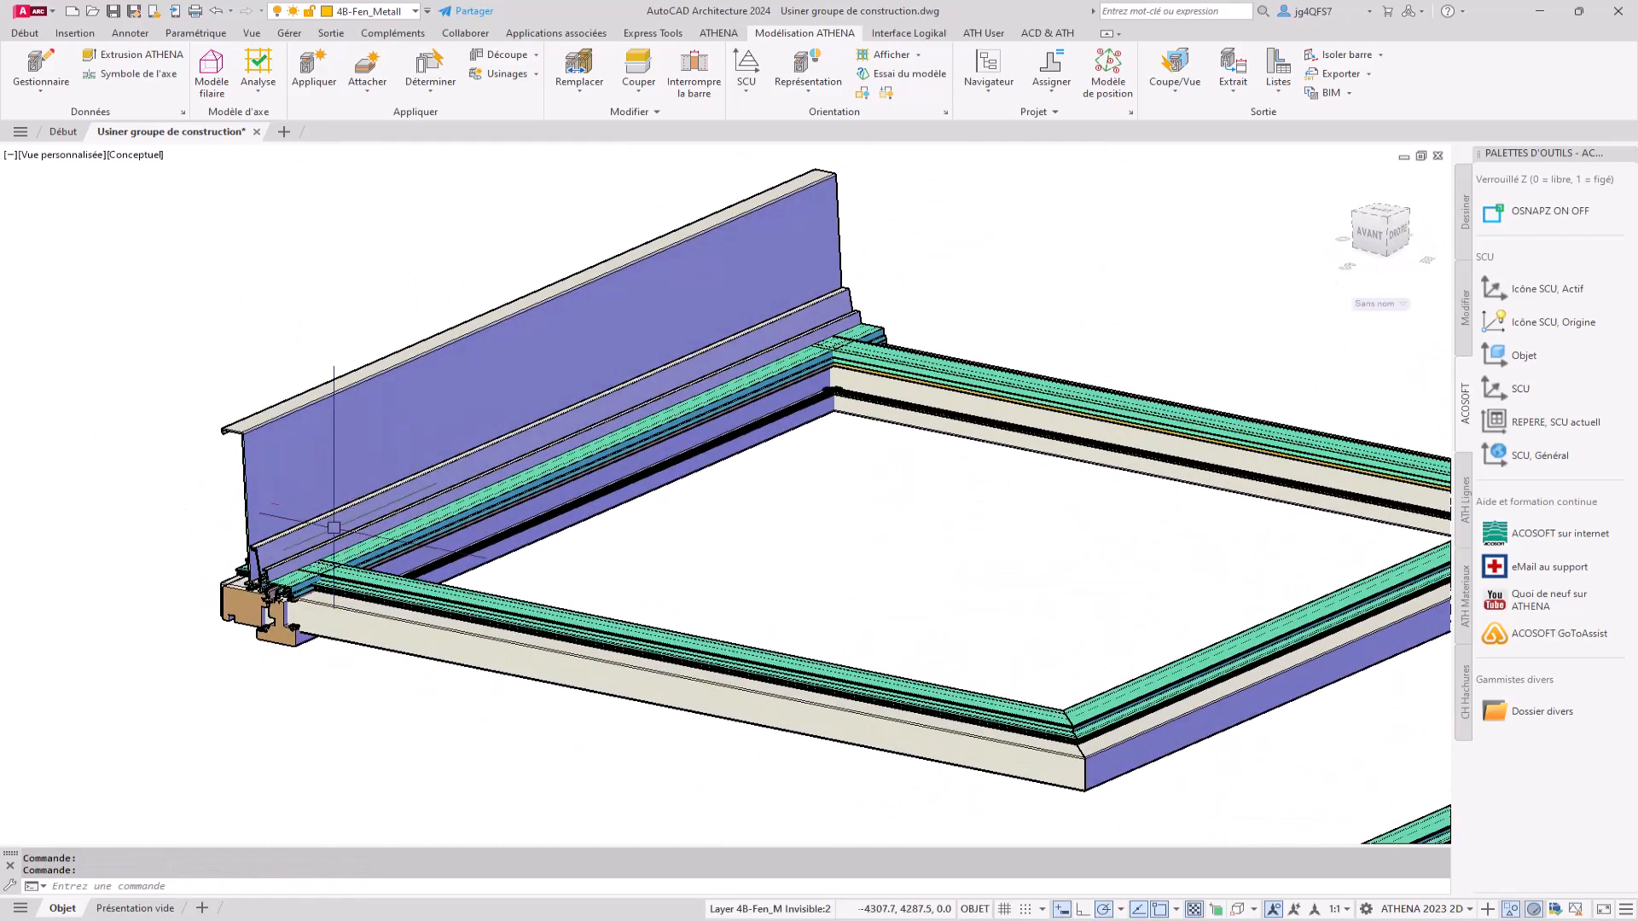
scroll(347, 518, "up", 3)
key("Return")
left_click(534, 574)
left_click(755, 423)
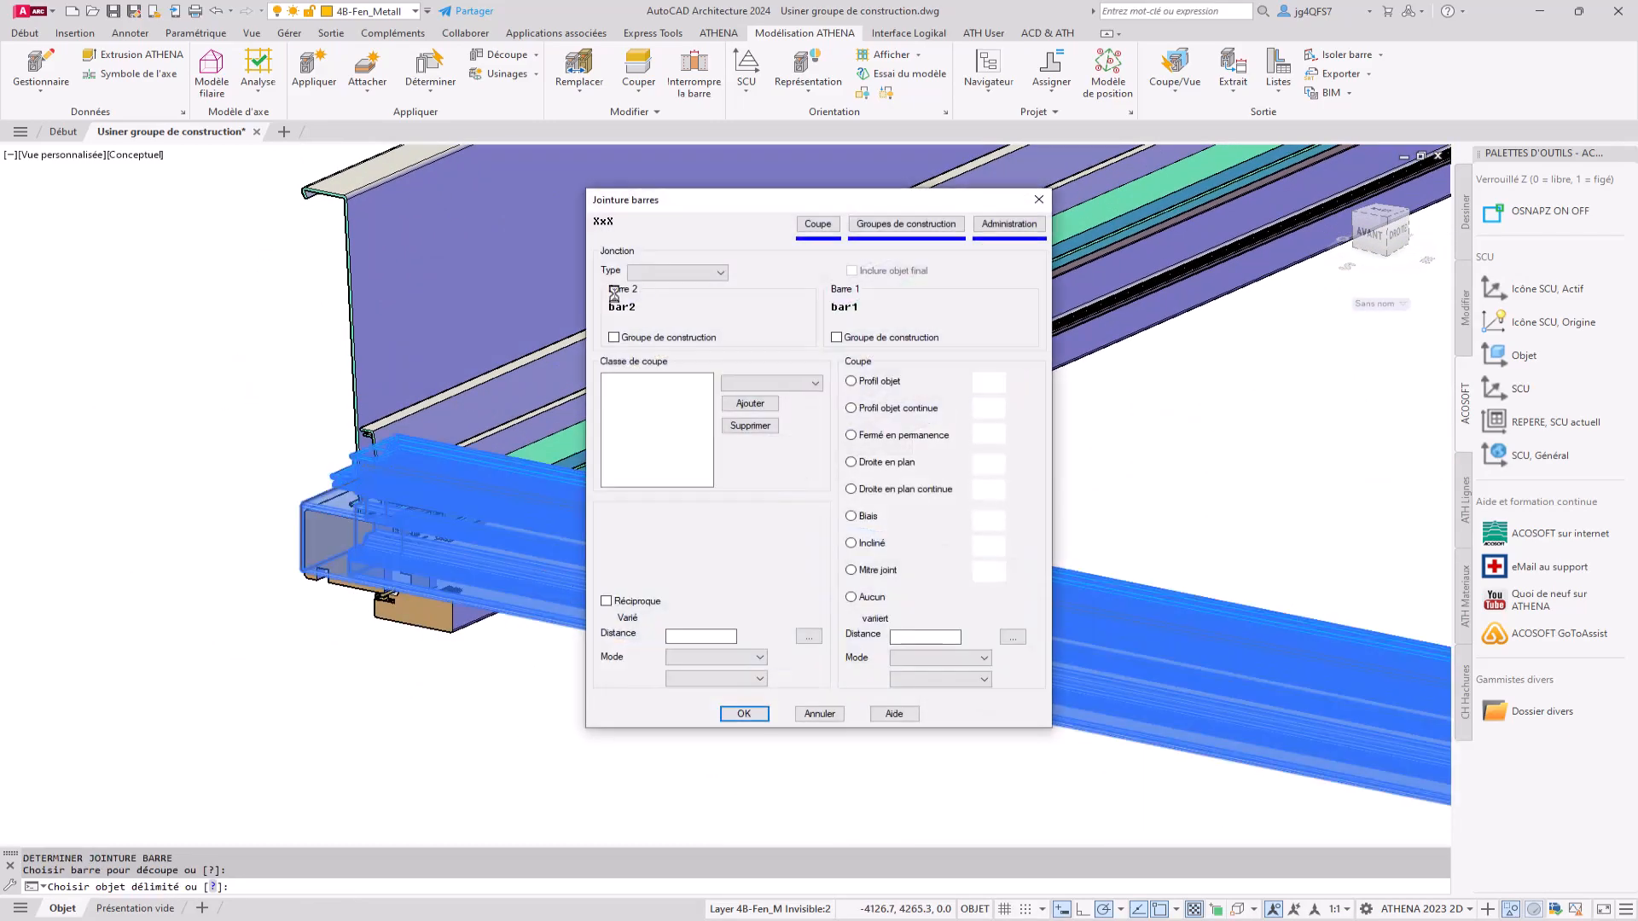
left_click_drag(673, 419, 661, 379)
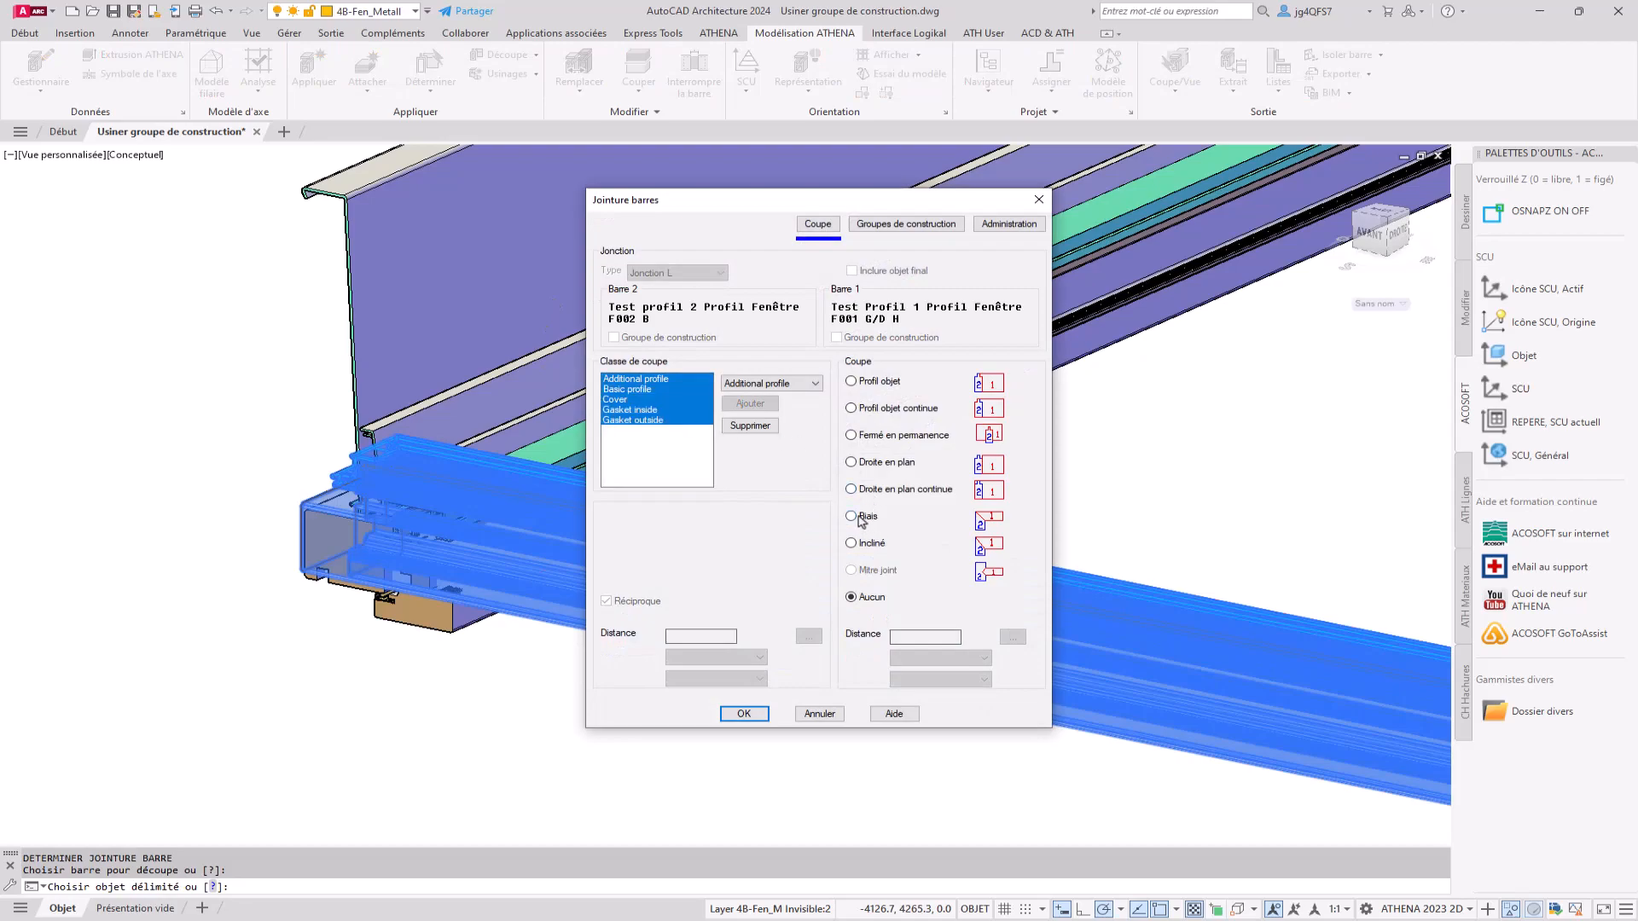
left_click(862, 519)
left_click(633, 400)
left_click(740, 714)
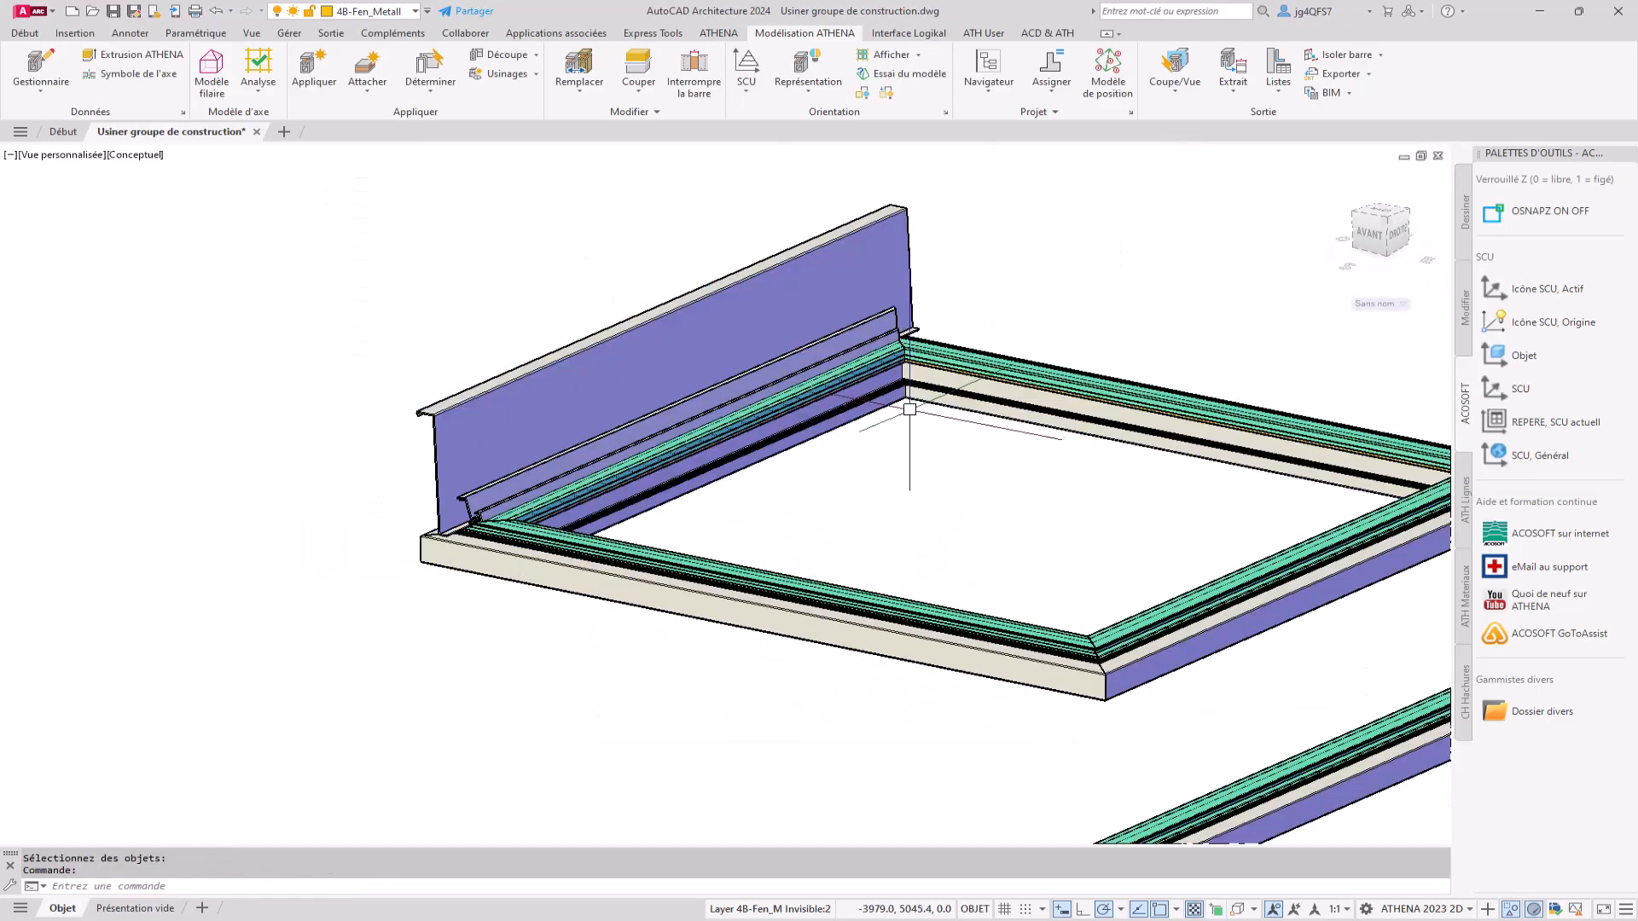
Fill all fields of the window frame with the insulating glass Verre vidéo.
middle_click_drag(946, 415, 787, 328, "shift")
left_click(460, 93)
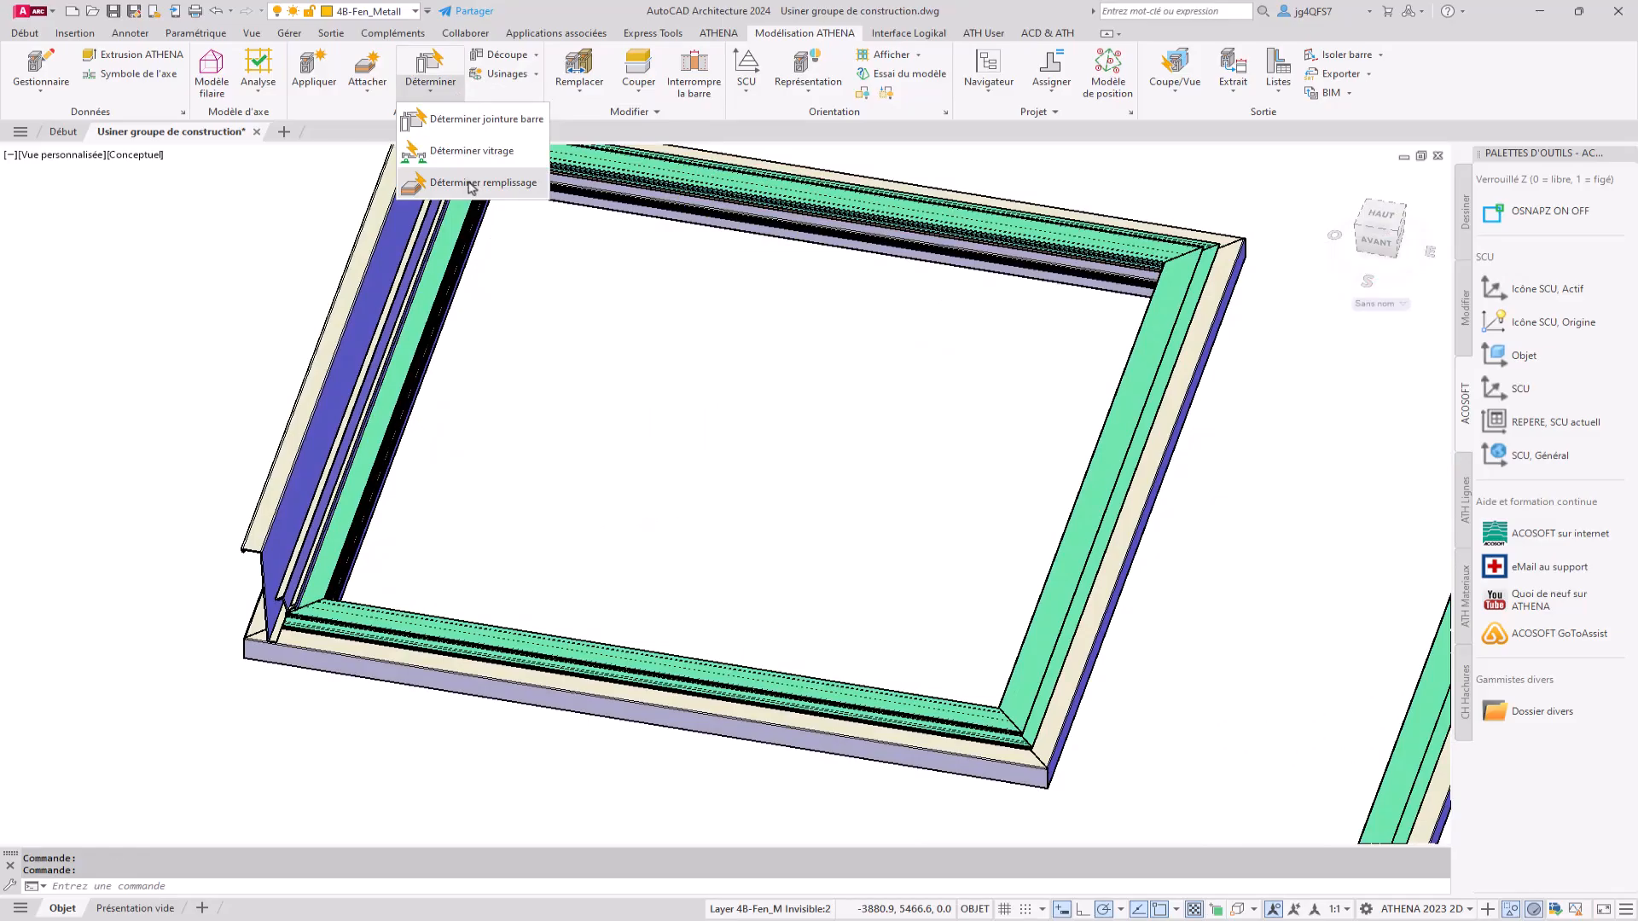
left_click(472, 184)
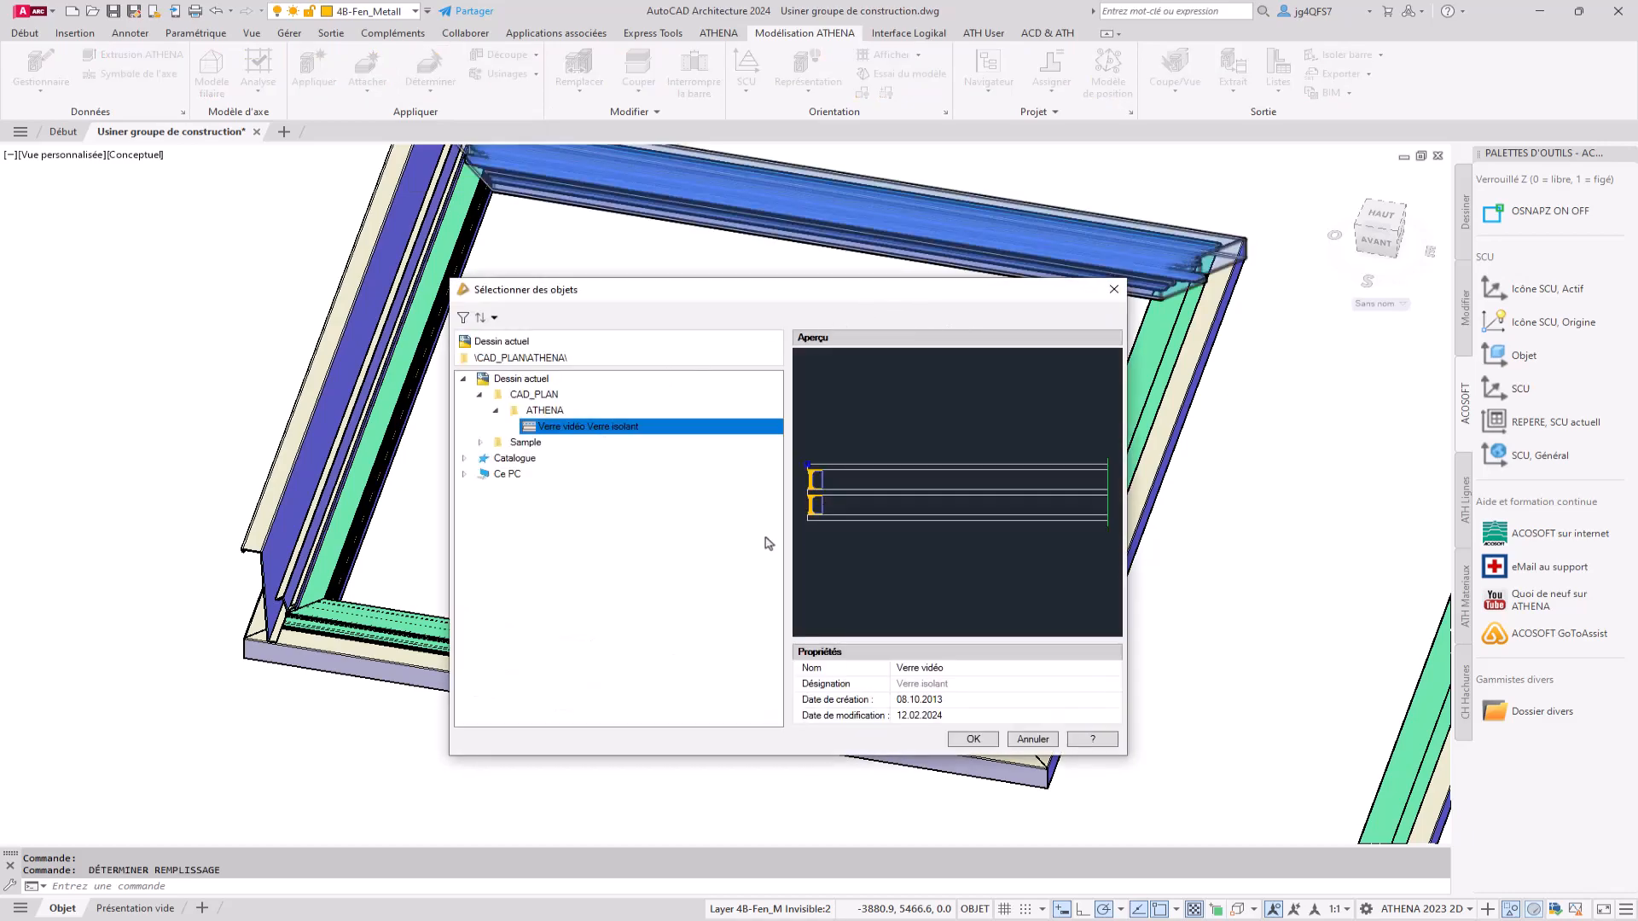
key("Return")
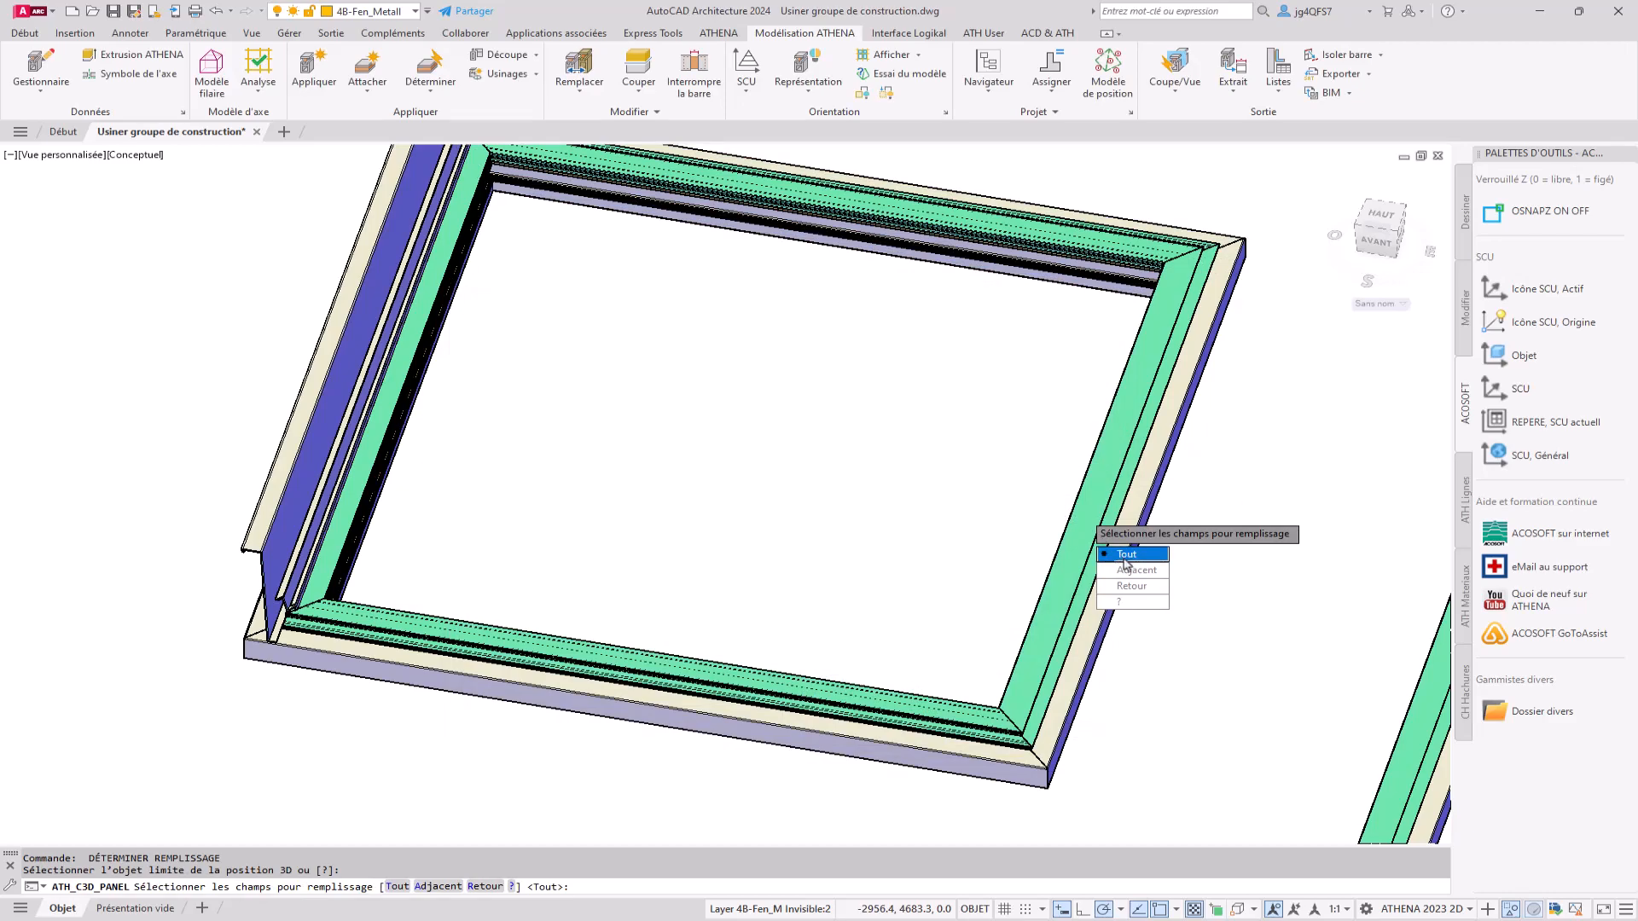
left_click(1122, 555)
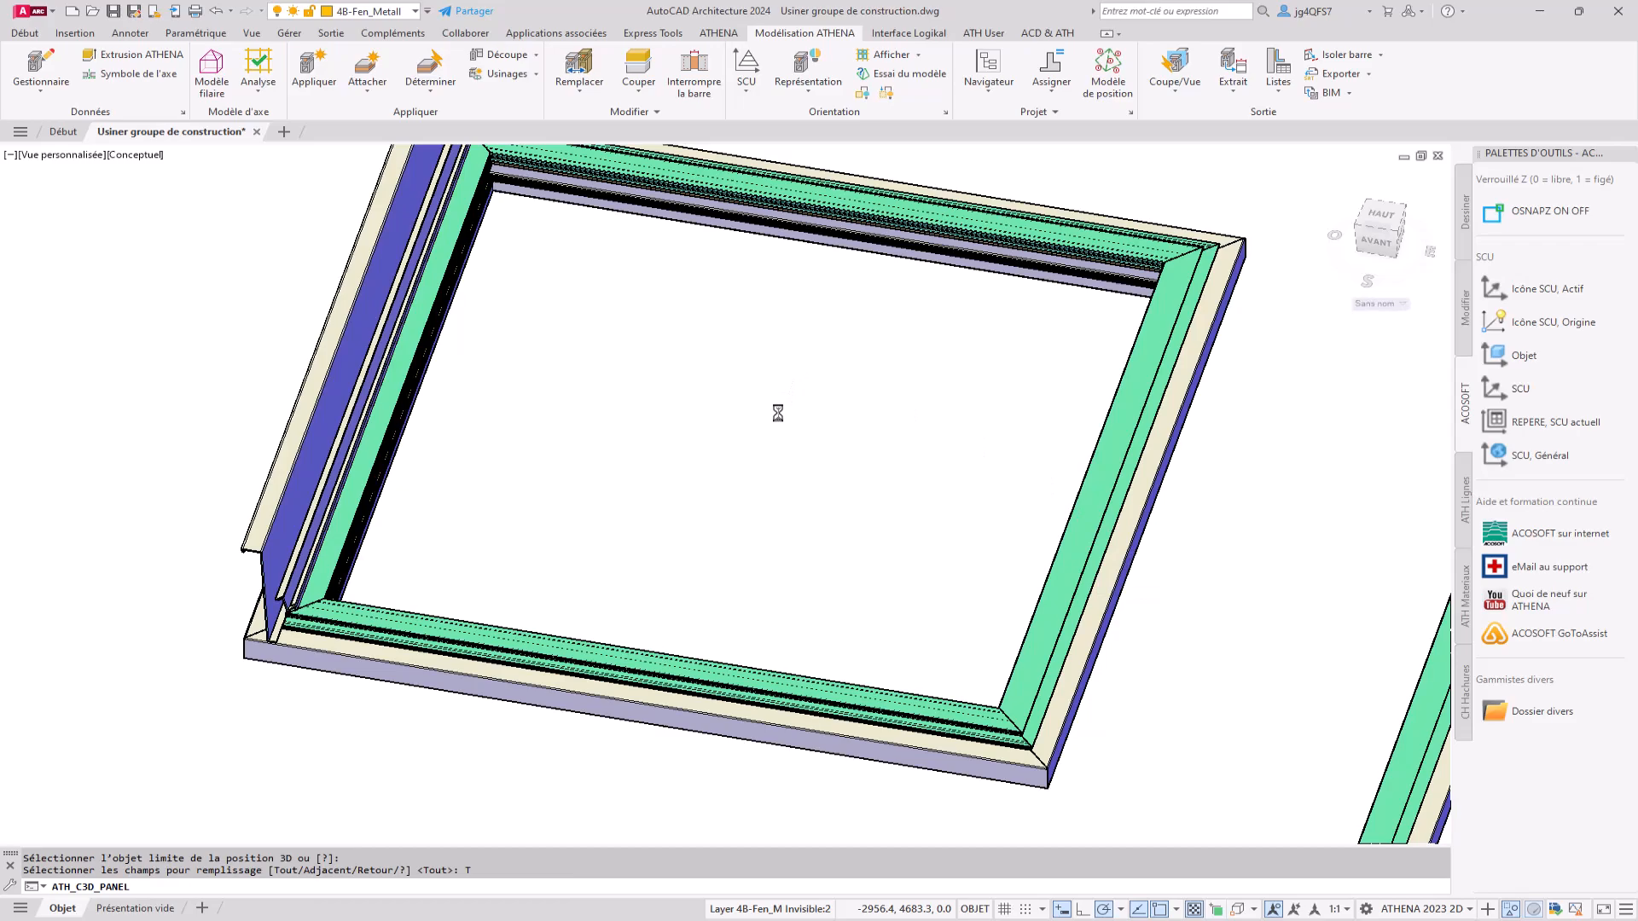
middle_click_drag(1081, 633, 924, 588, "shift")
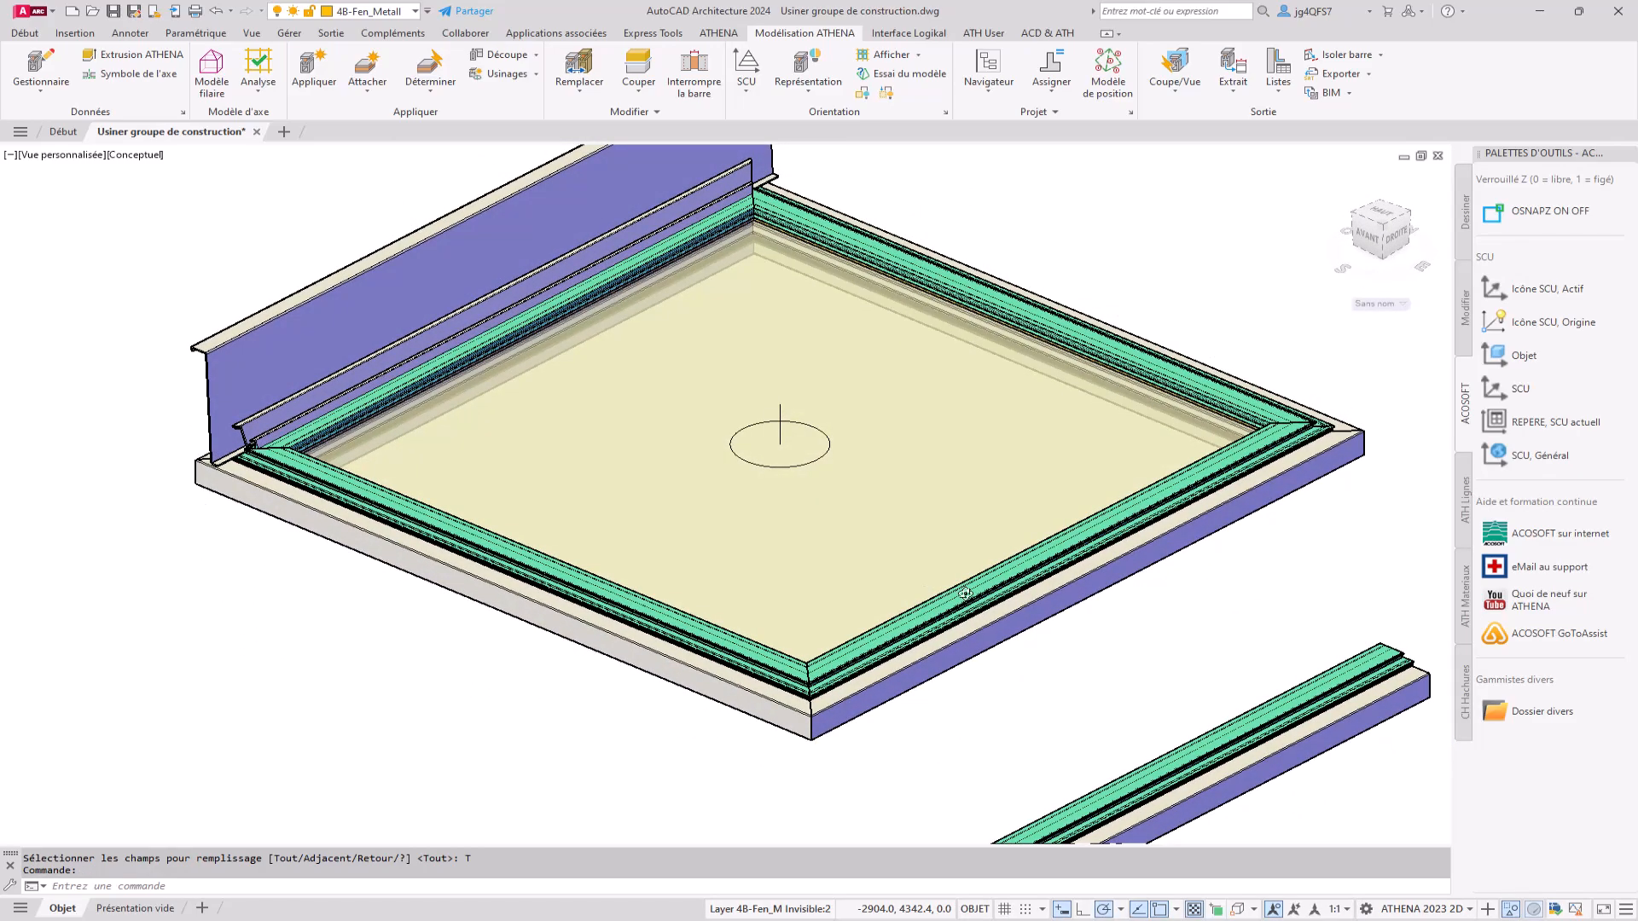